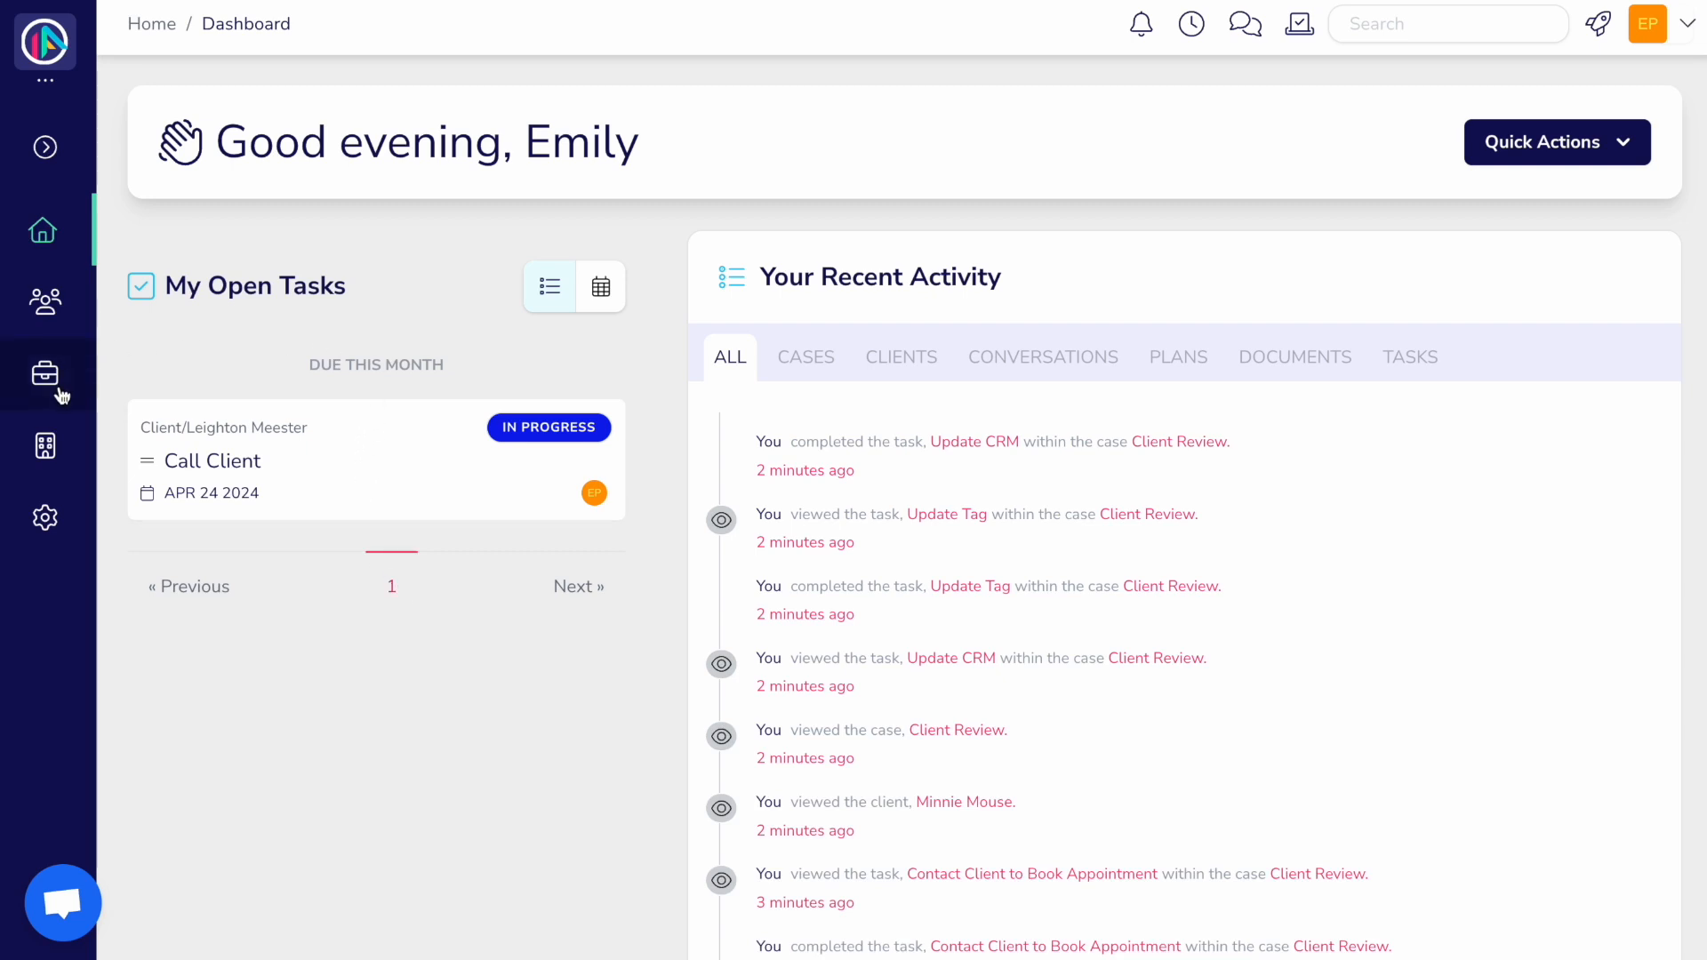
Step: Bring up the dashboard sidebar's tool sections flyout, showing Key Metrics, Automations and Document Builder
mouse_move(47, 452)
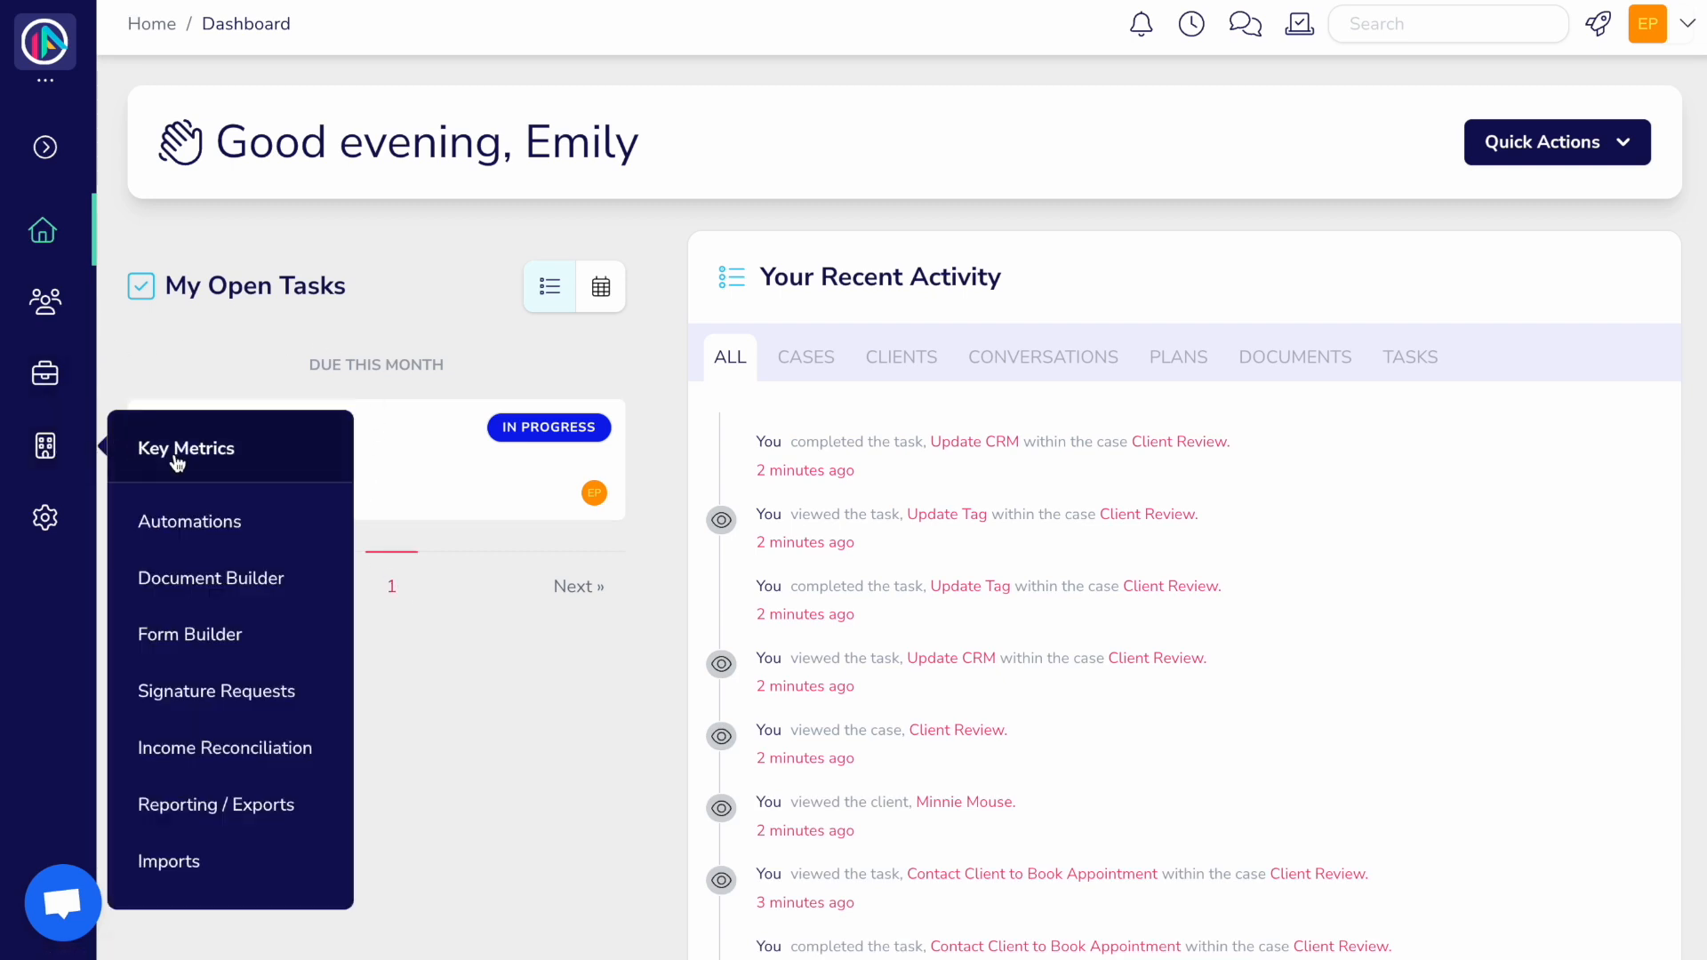
Step: Confirm the latest Client Review automation run completed every step, then go to the Automation Blueprints list
left_click(185, 523)
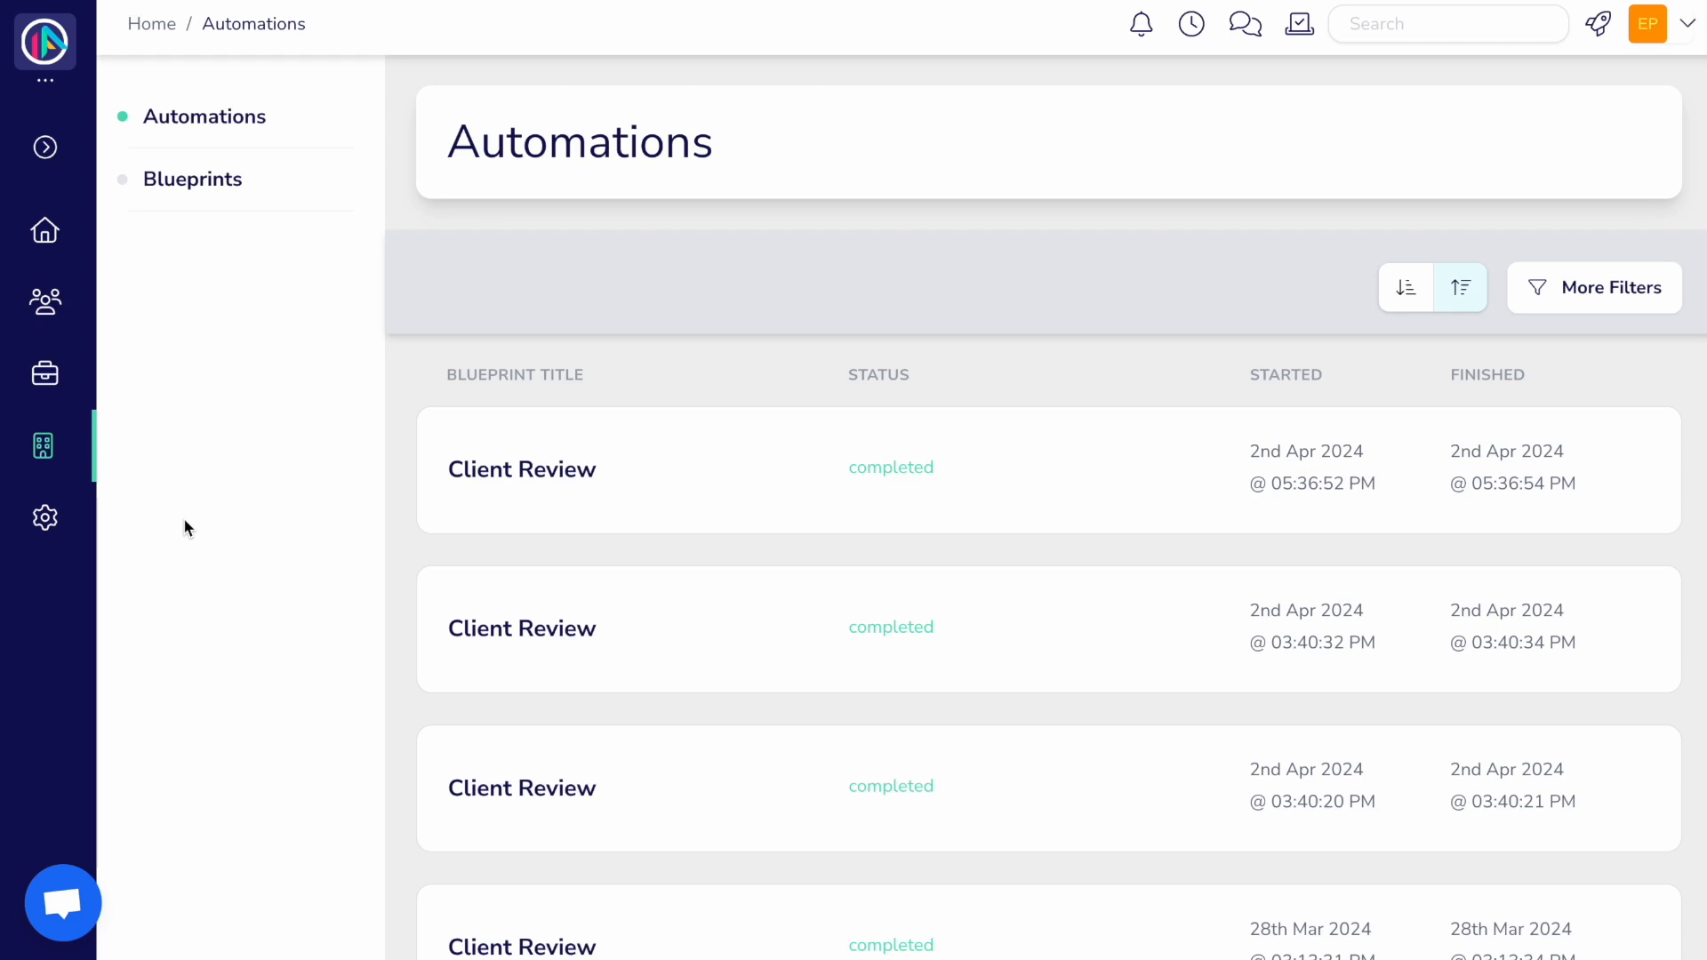
left_click(462, 490)
scroll(464, 486, "down", 2)
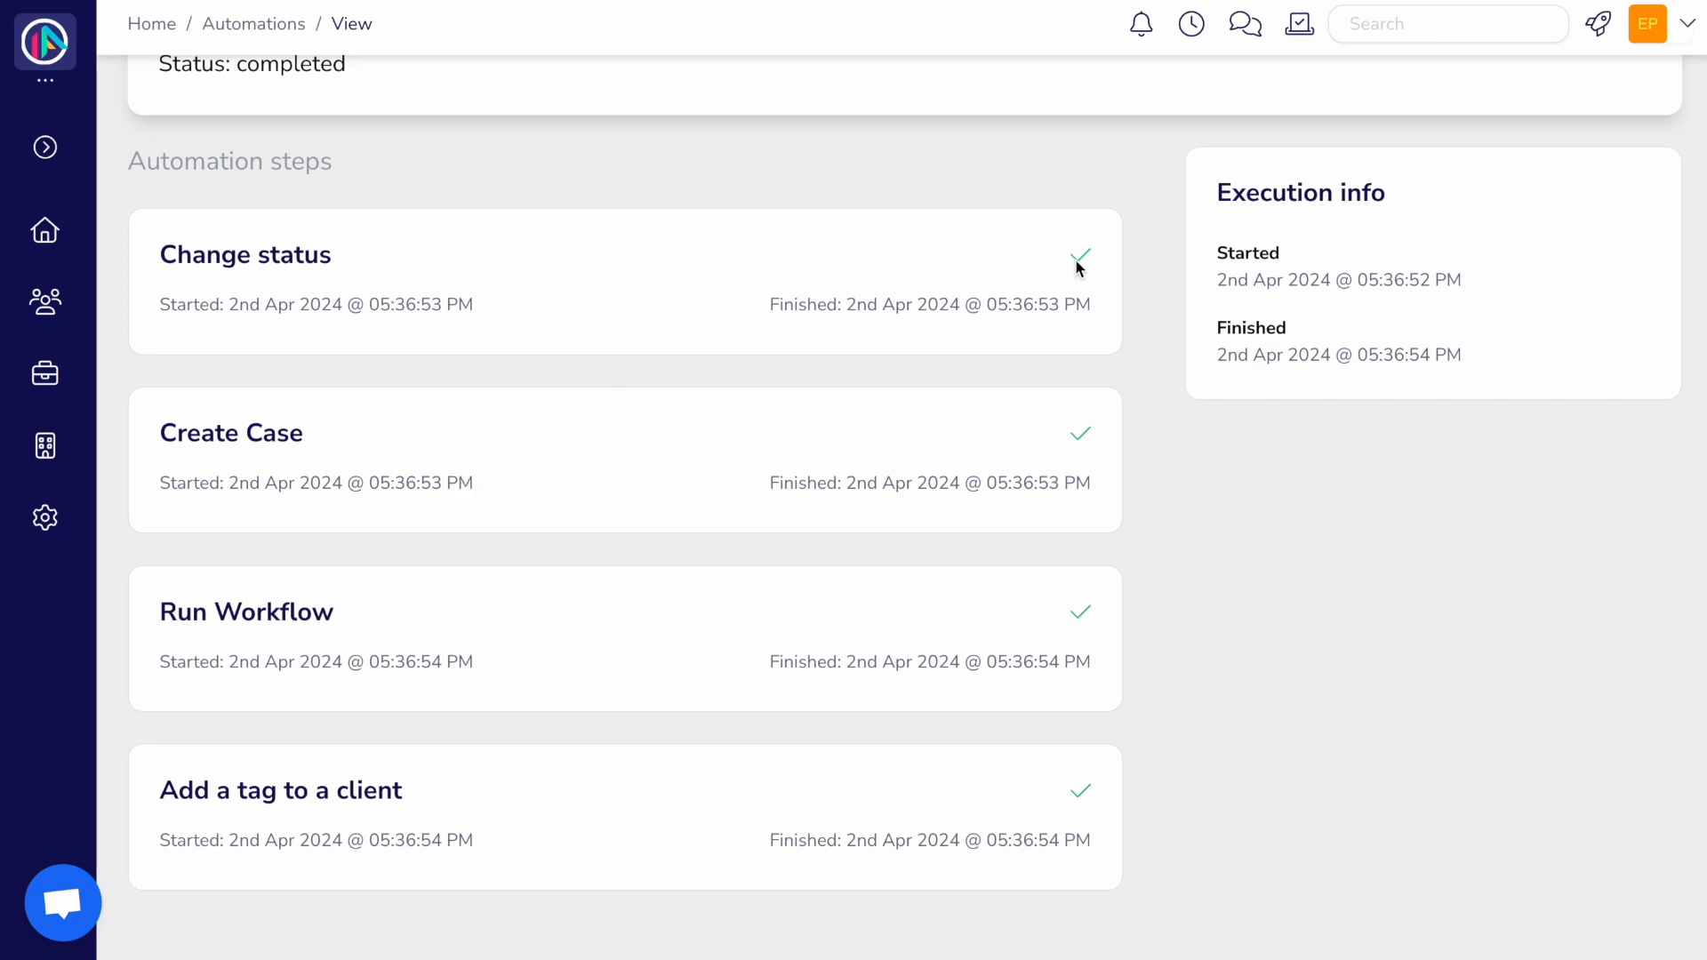
mouse_move(1084, 263)
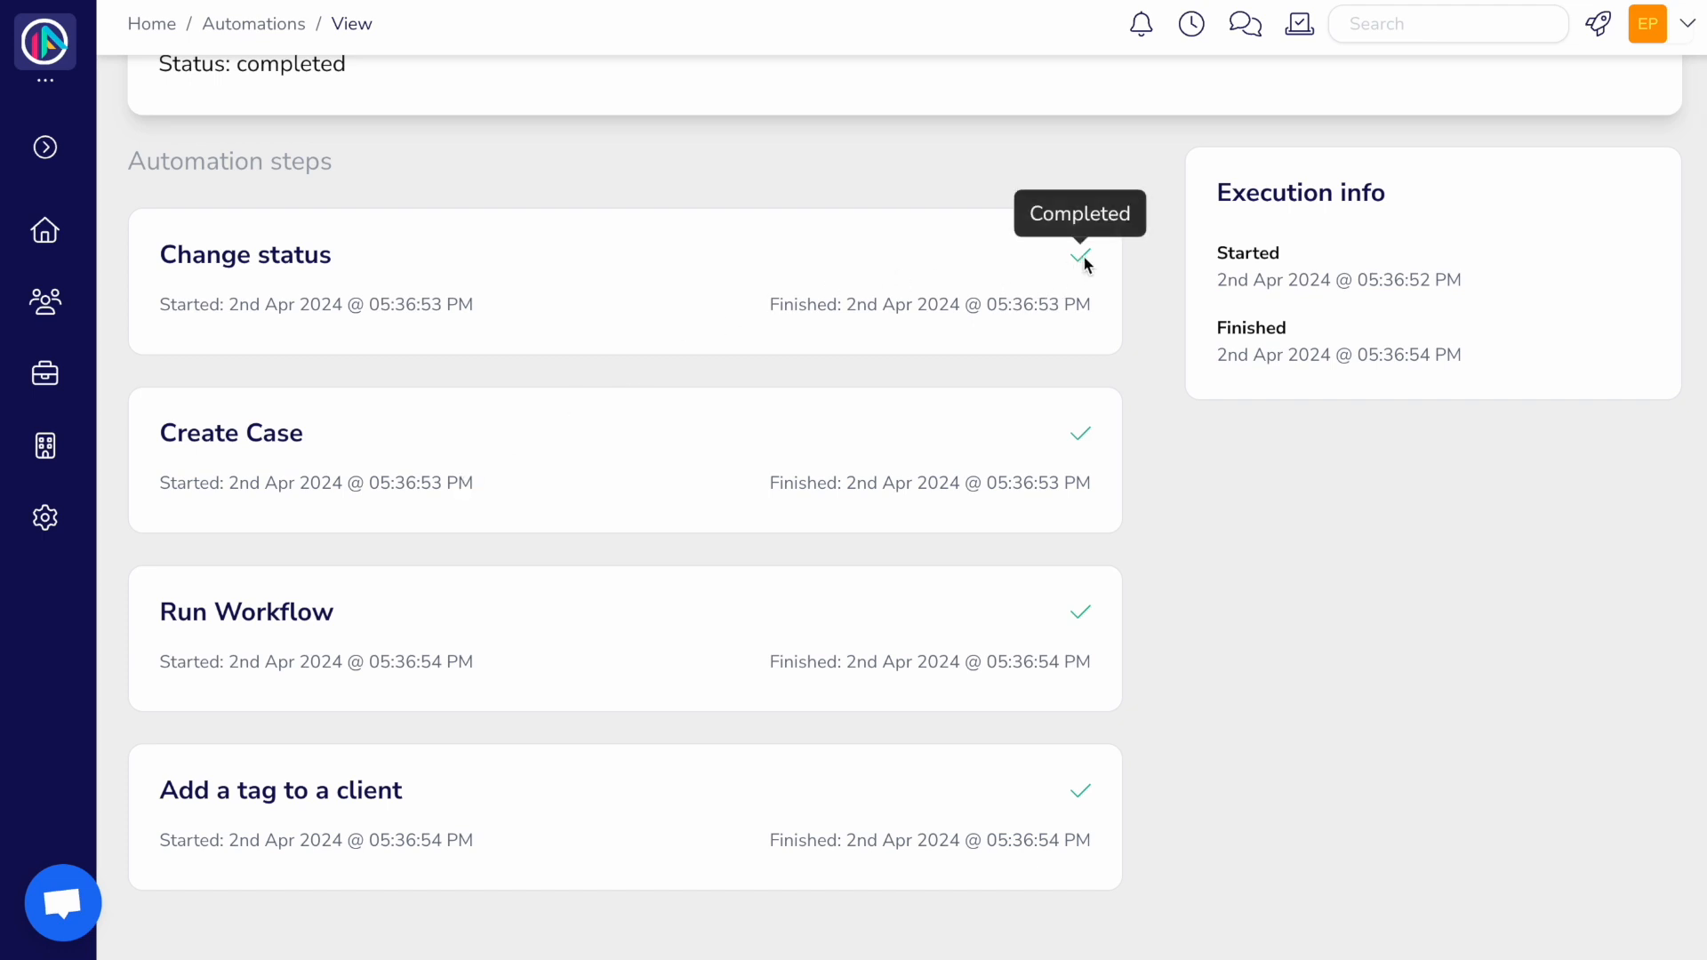
scroll(1083, 254, "up", 2)
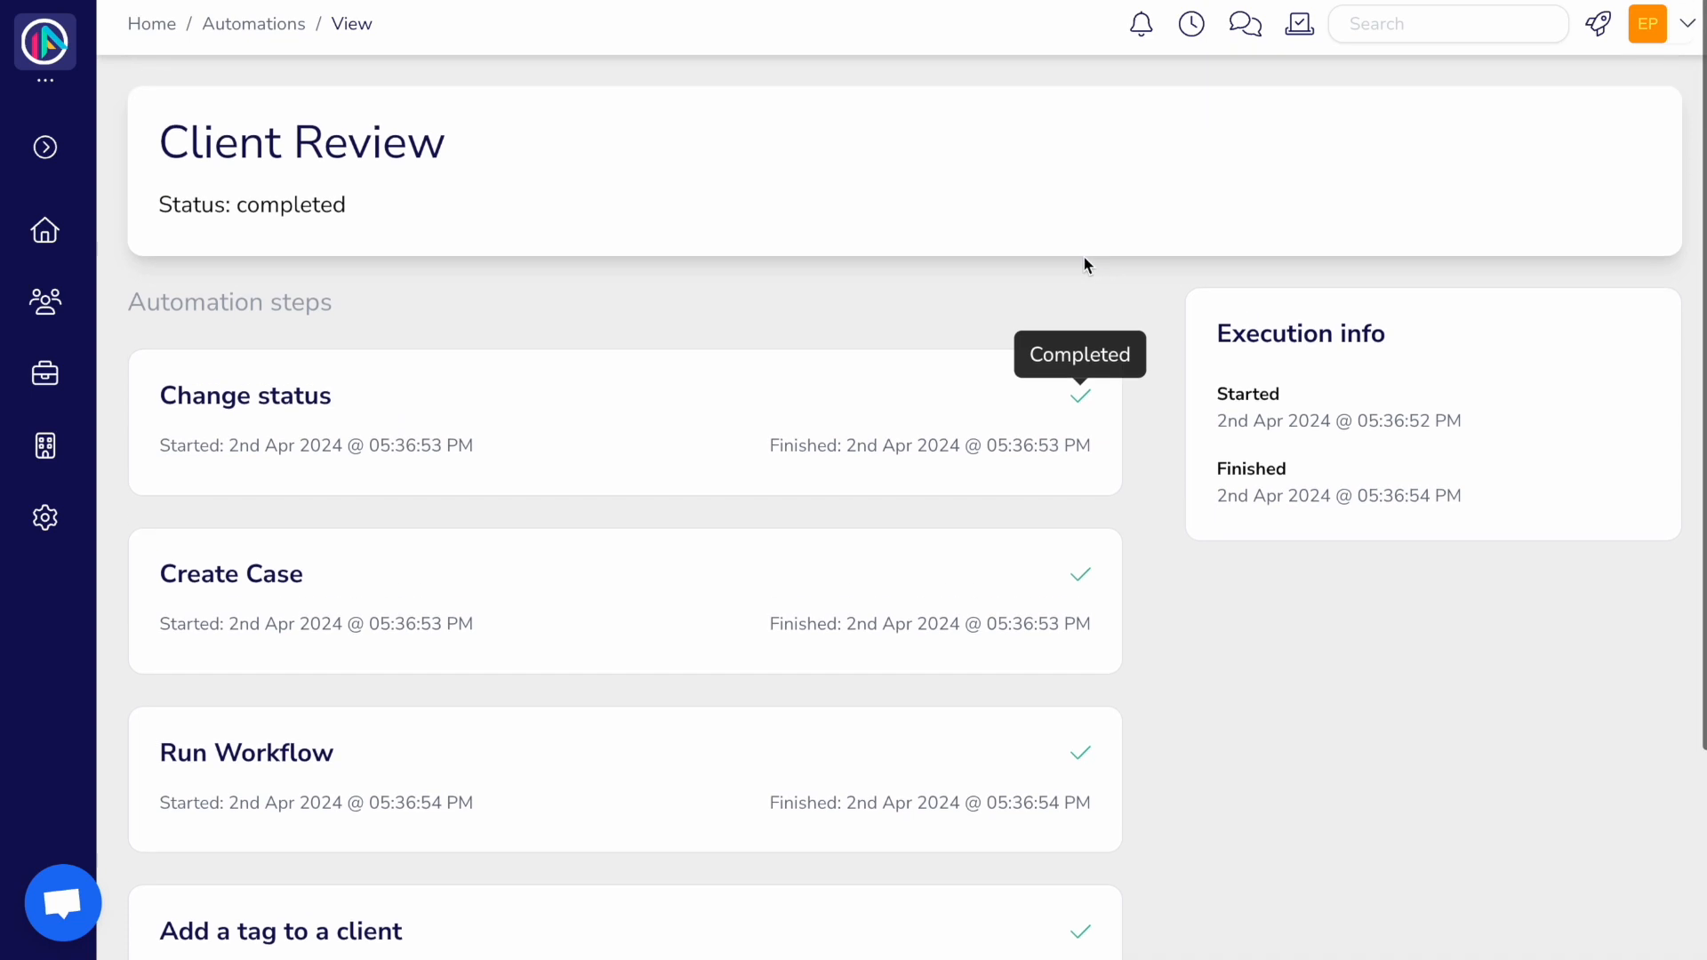
left_click(275, 24)
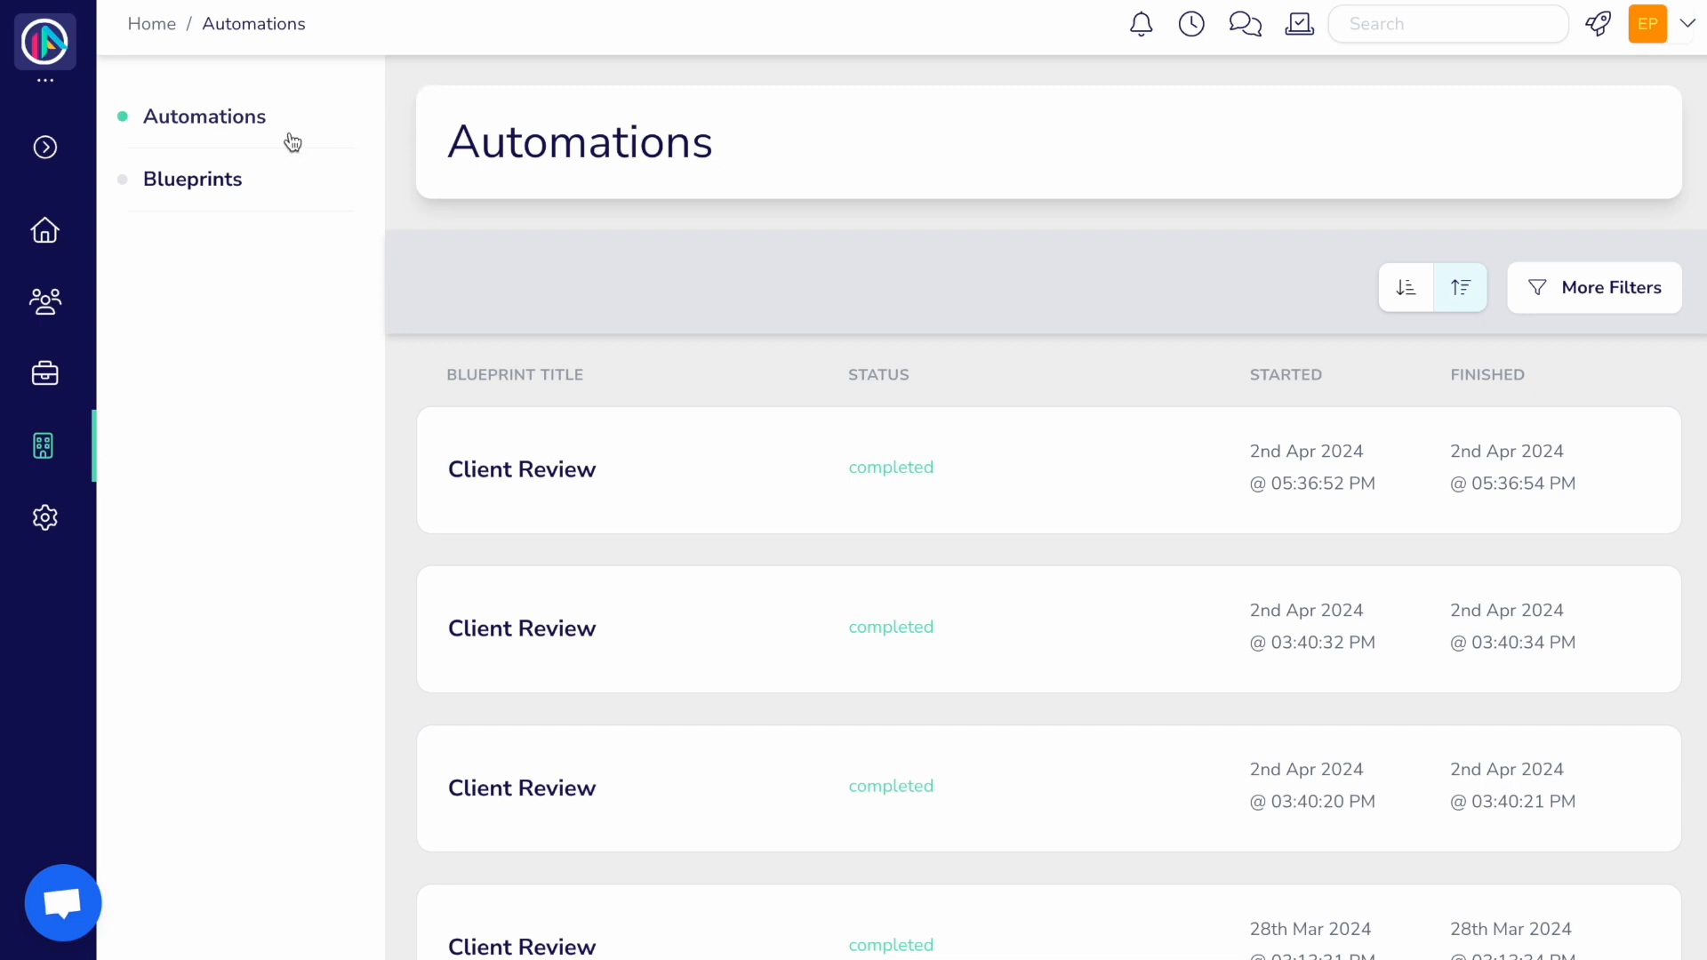
left_click(239, 185)
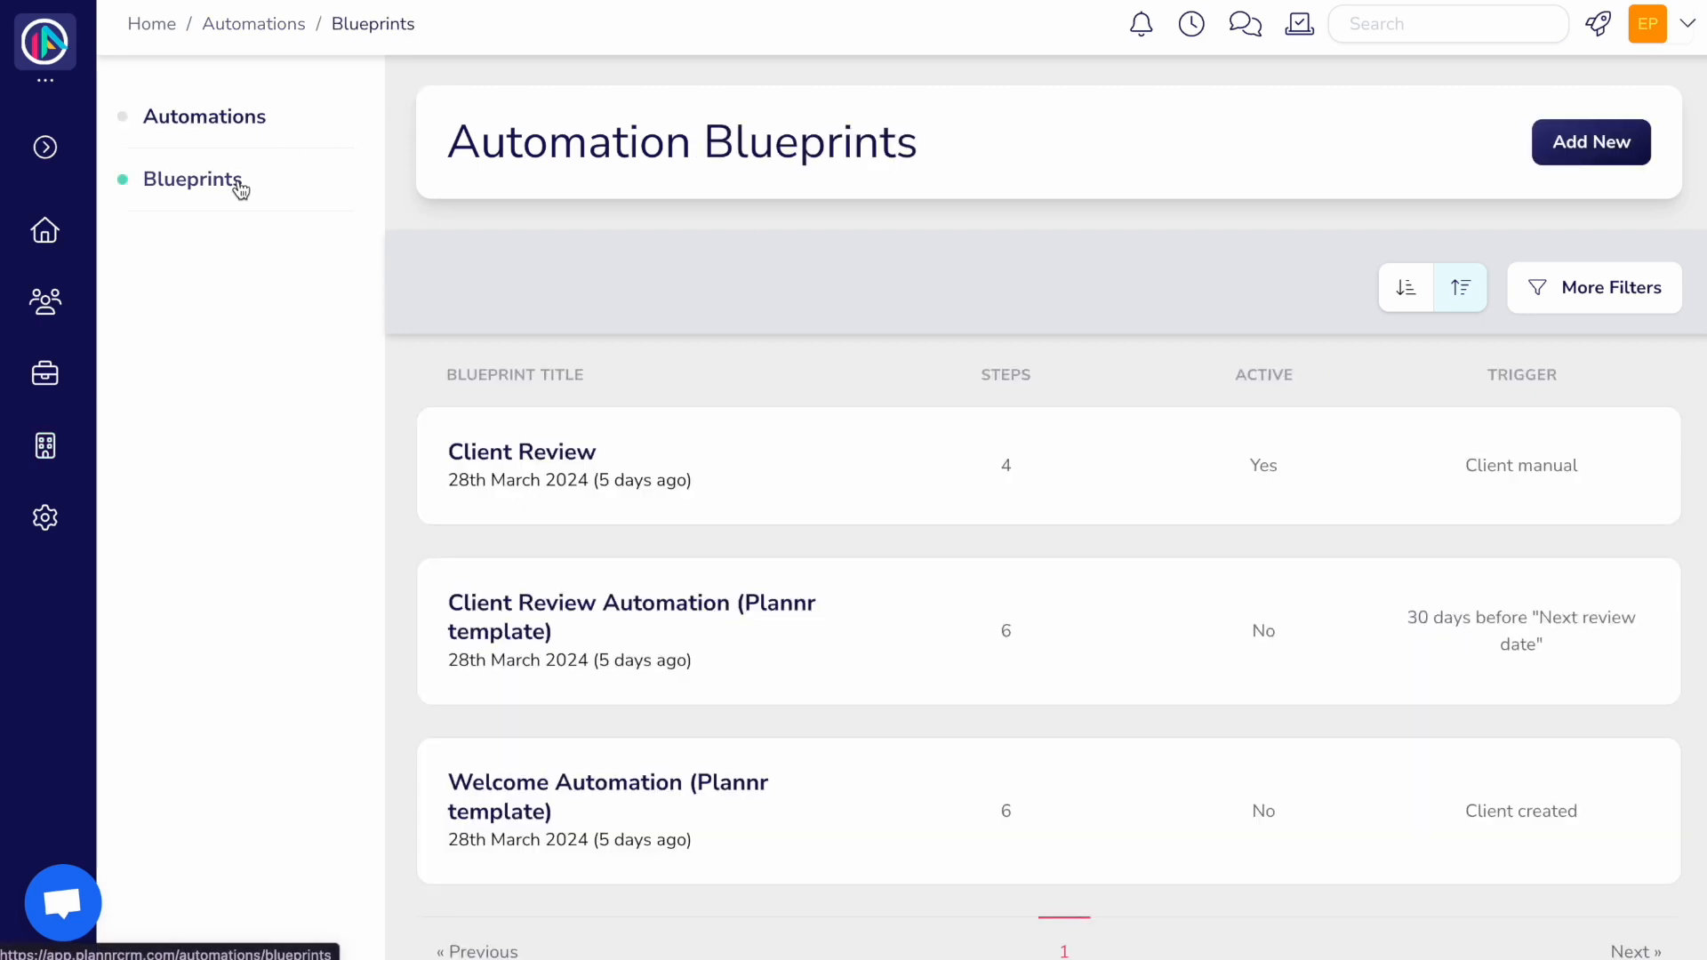
Step: Start a new blueprint named 'New Prospect Enquiry' triggered by Client Created
left_click(1623, 141)
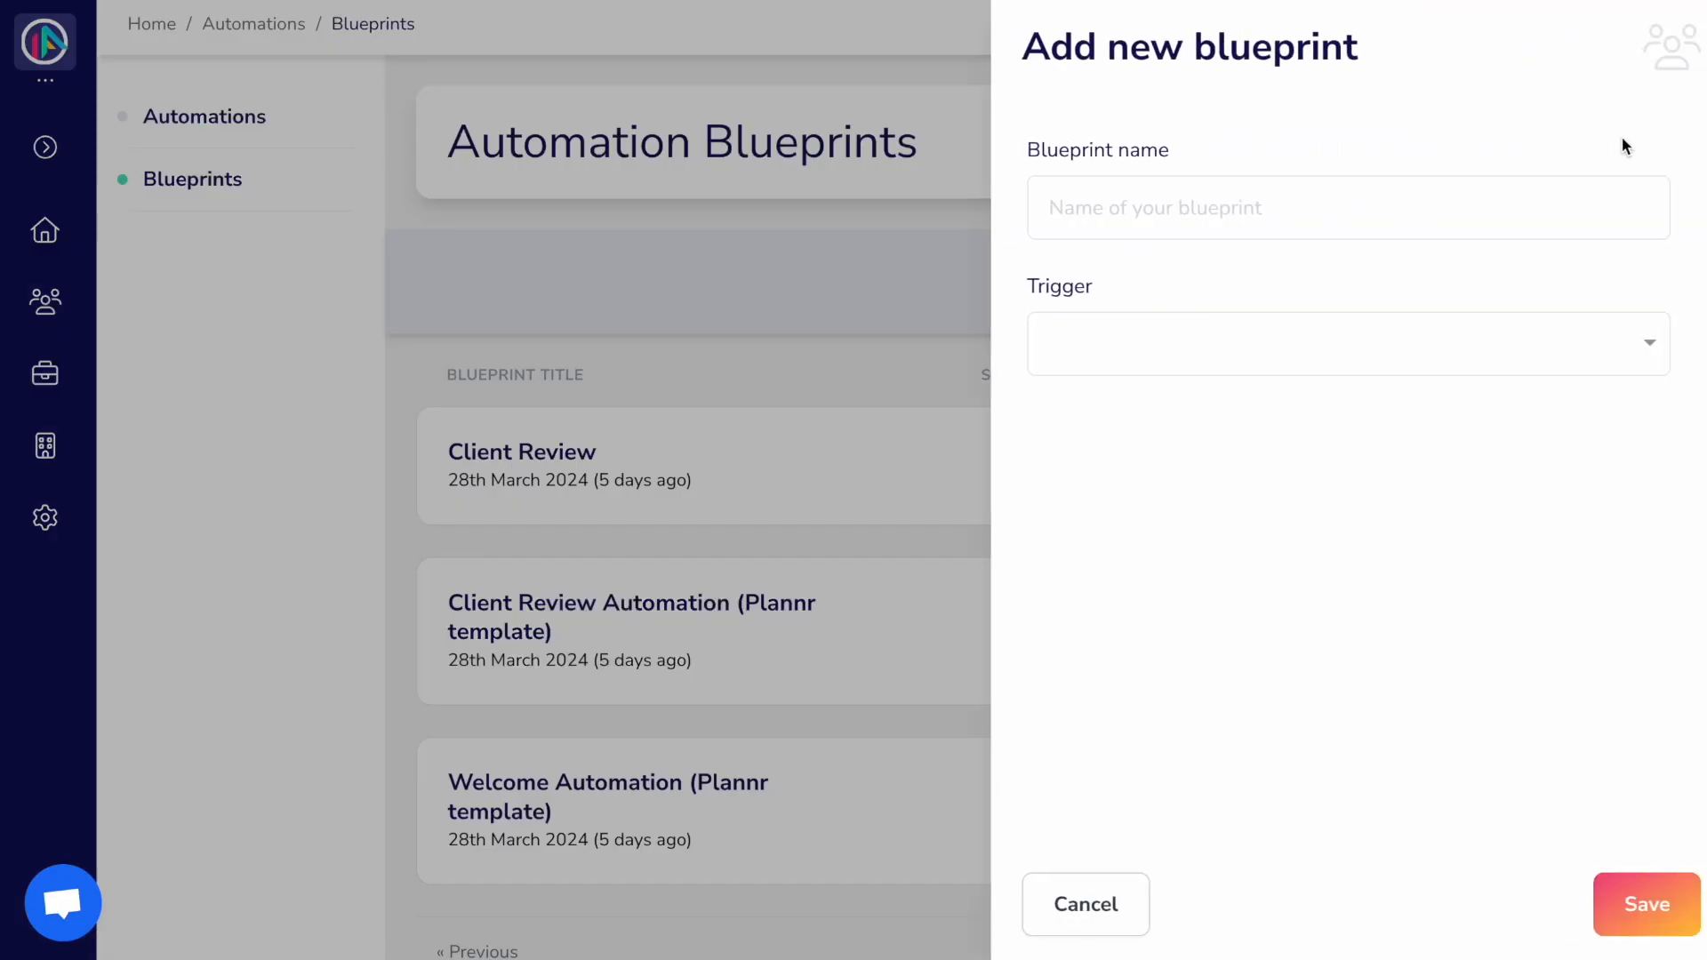
left_click(1268, 222)
type("N")
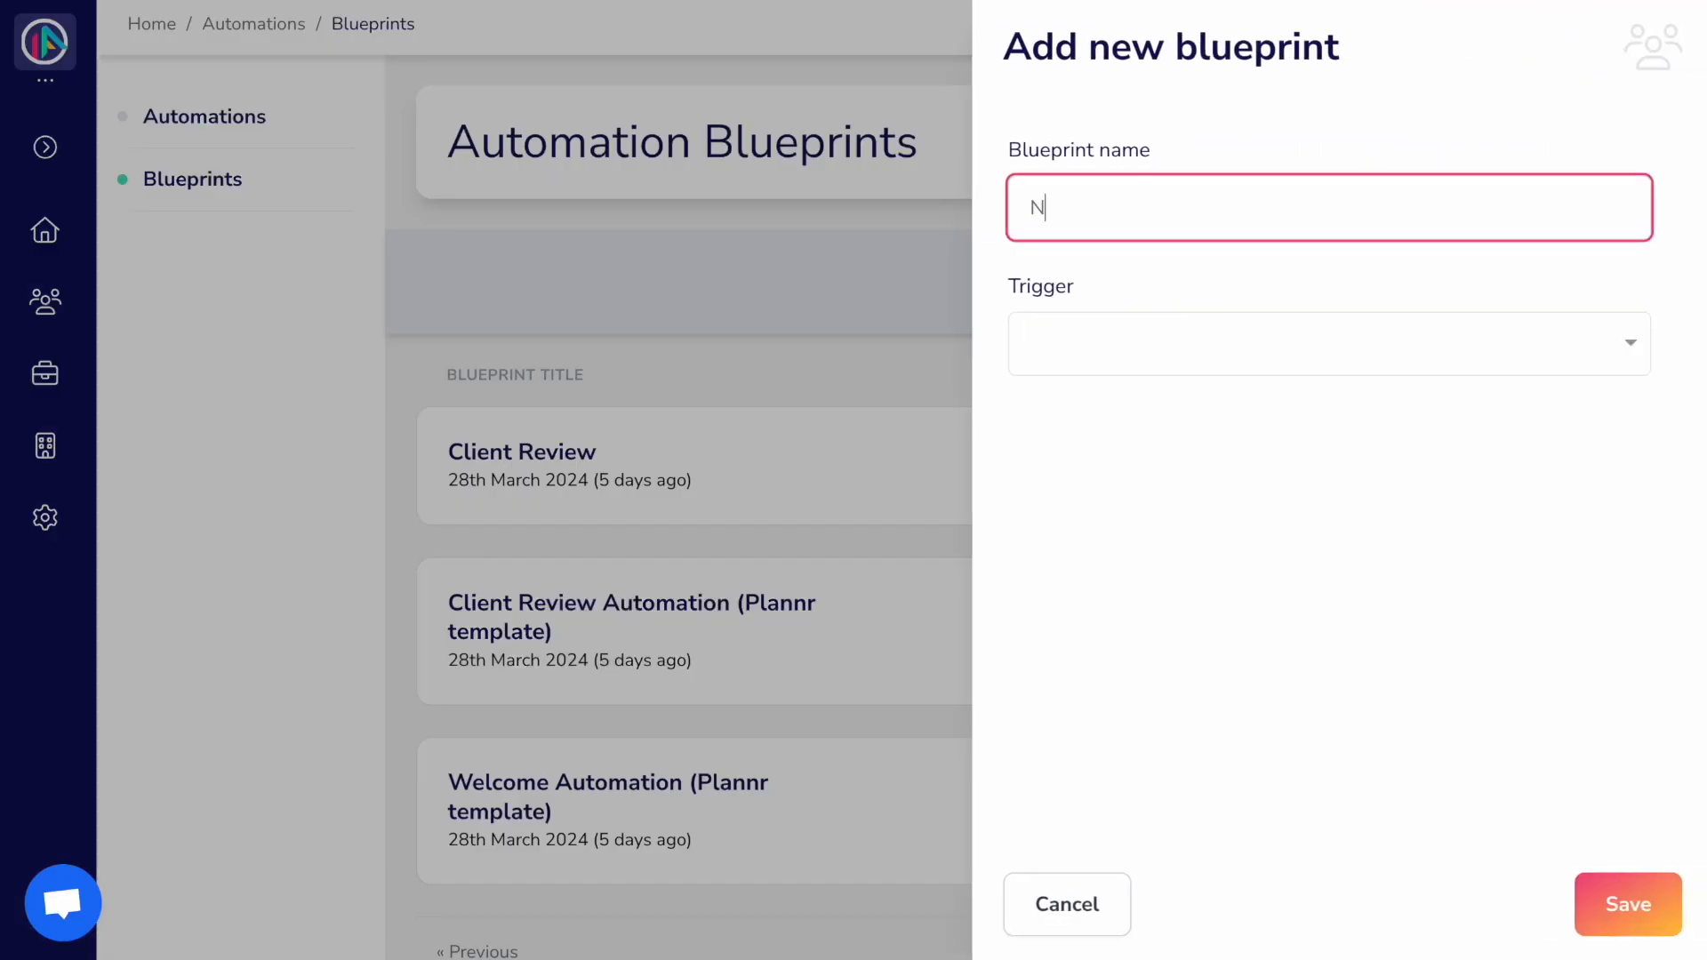
type("ew Prospect Enquiry")
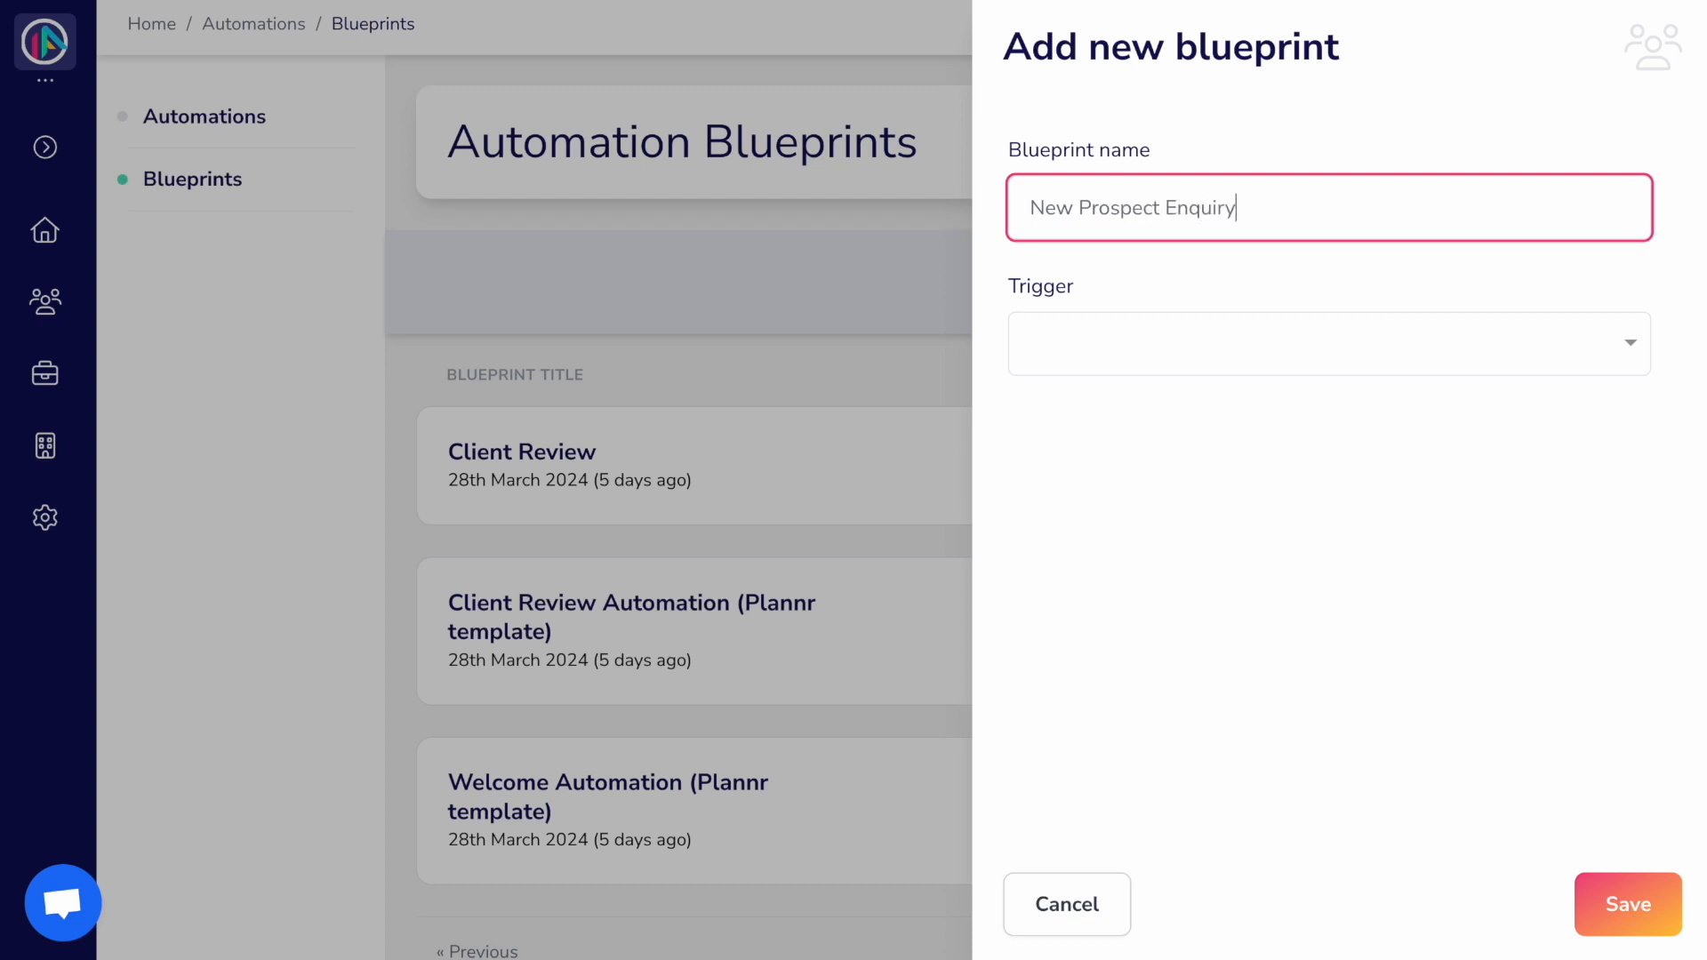
left_click(1303, 349)
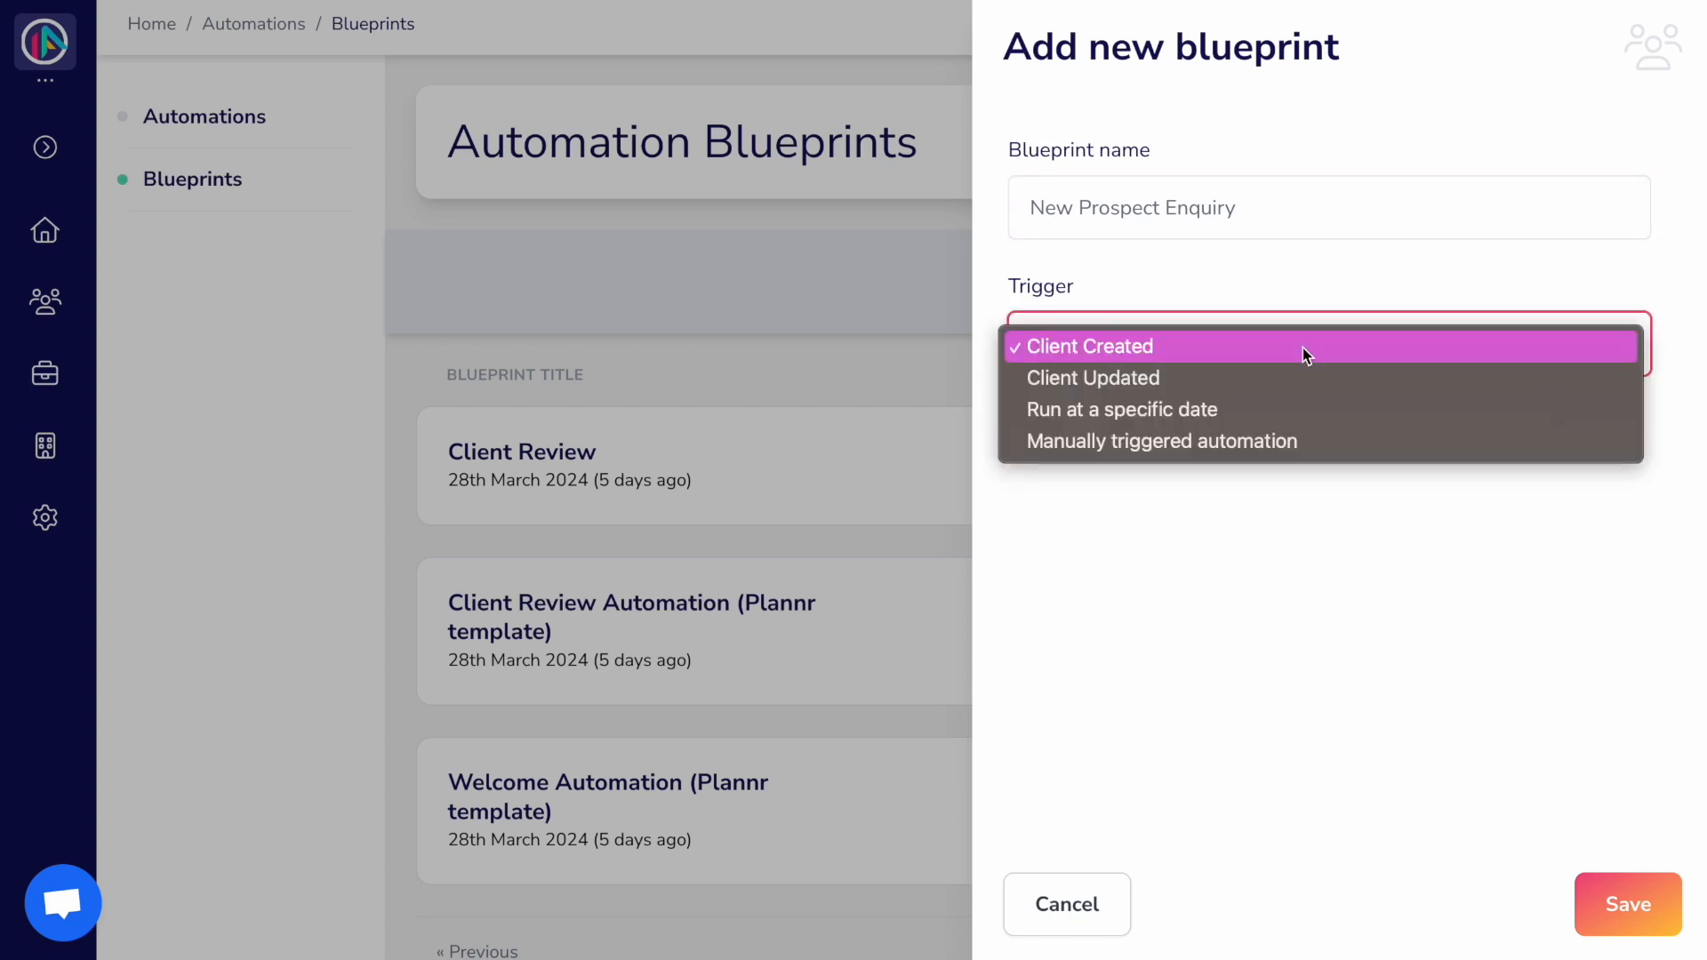
left_click(1303, 349)
Step: Add a condition requiring Is prospect equals True
left_click(1193, 495)
scroll(1189, 569, "down", 2)
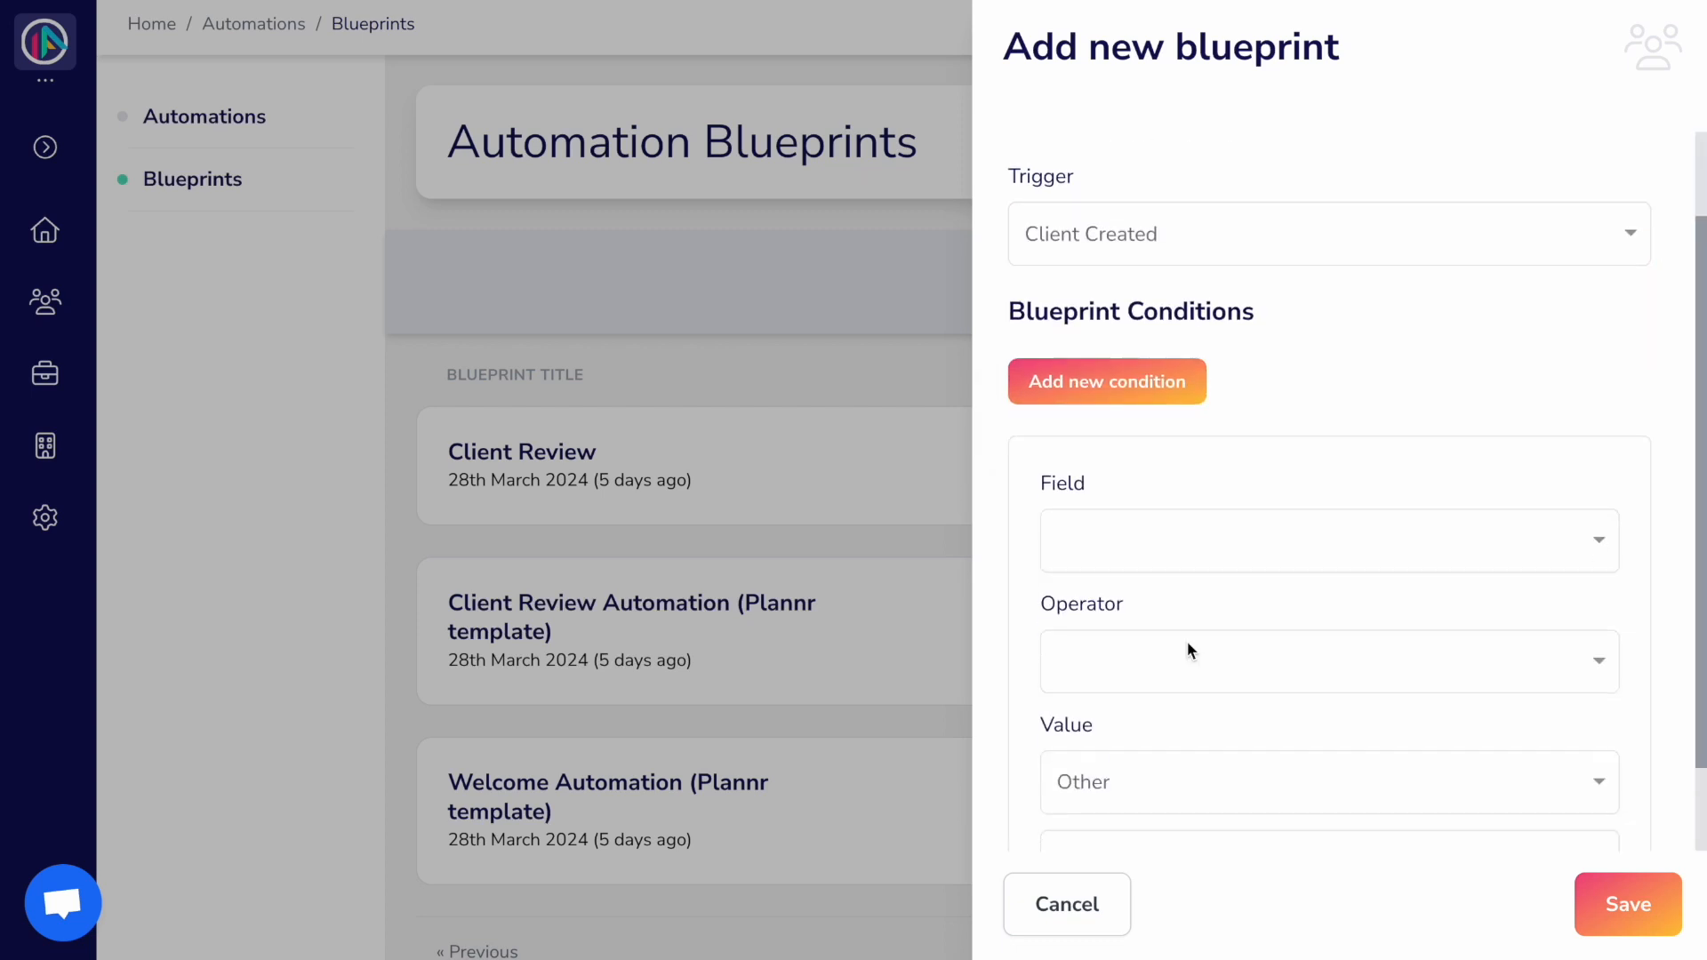
left_click(1200, 477)
scroll(1200, 480, "down", 9)
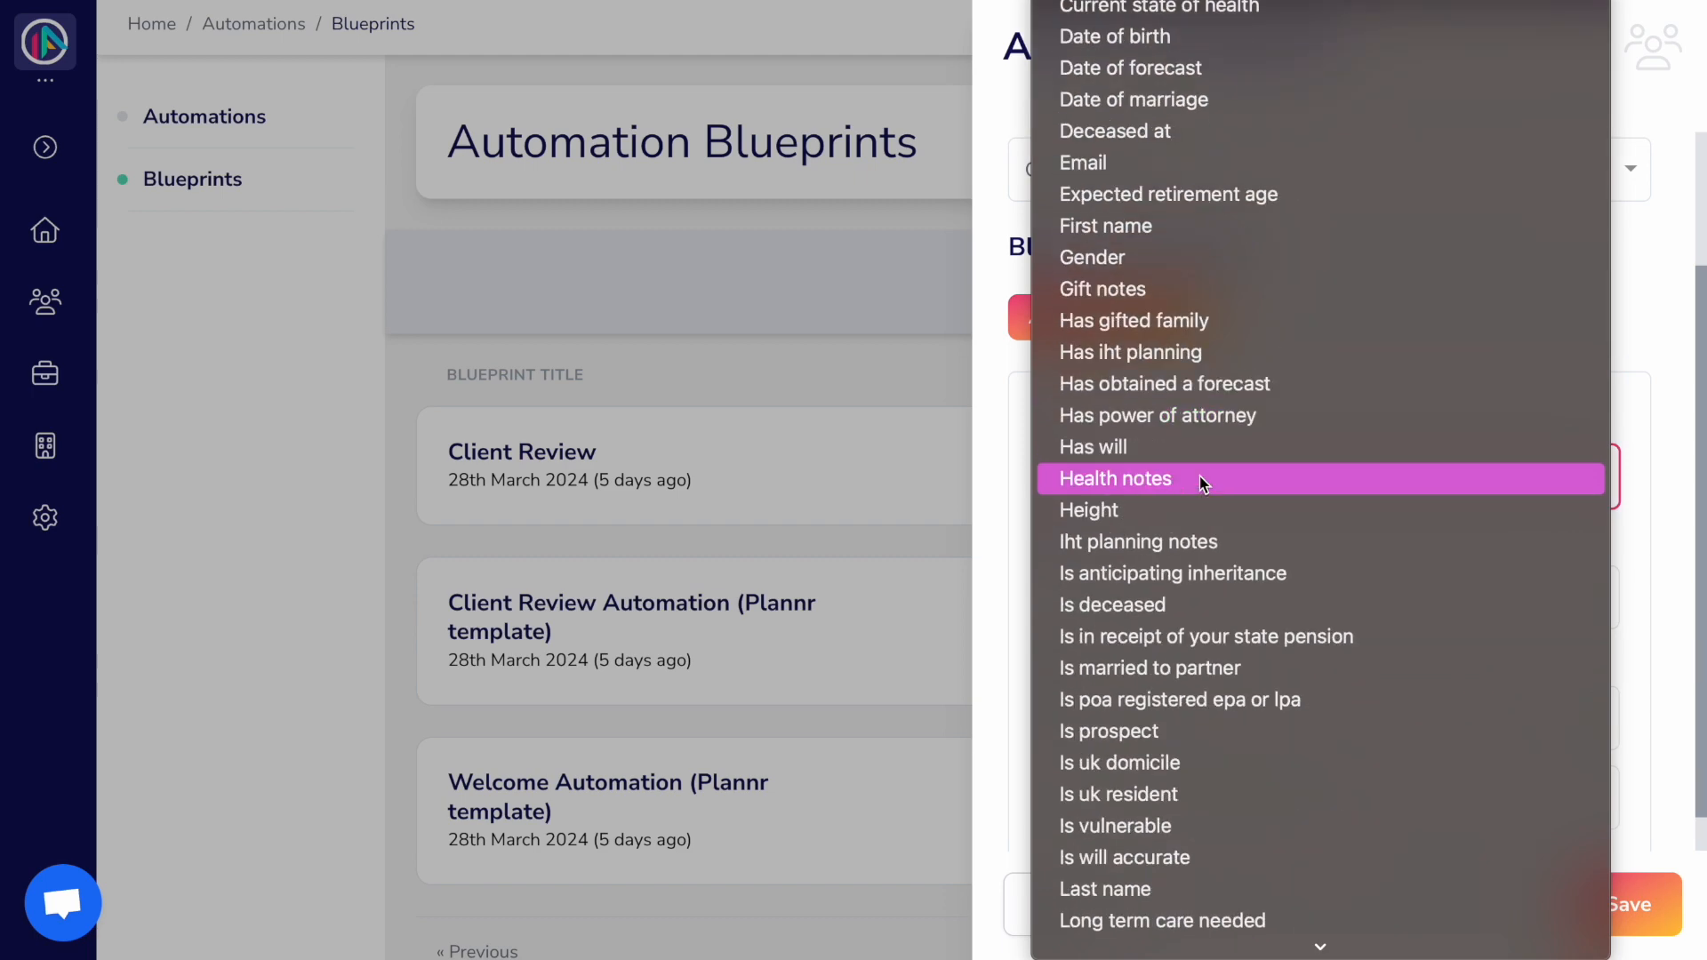
left_click(1154, 601)
left_click(1152, 599)
left_click(1154, 602)
left_click(1143, 717)
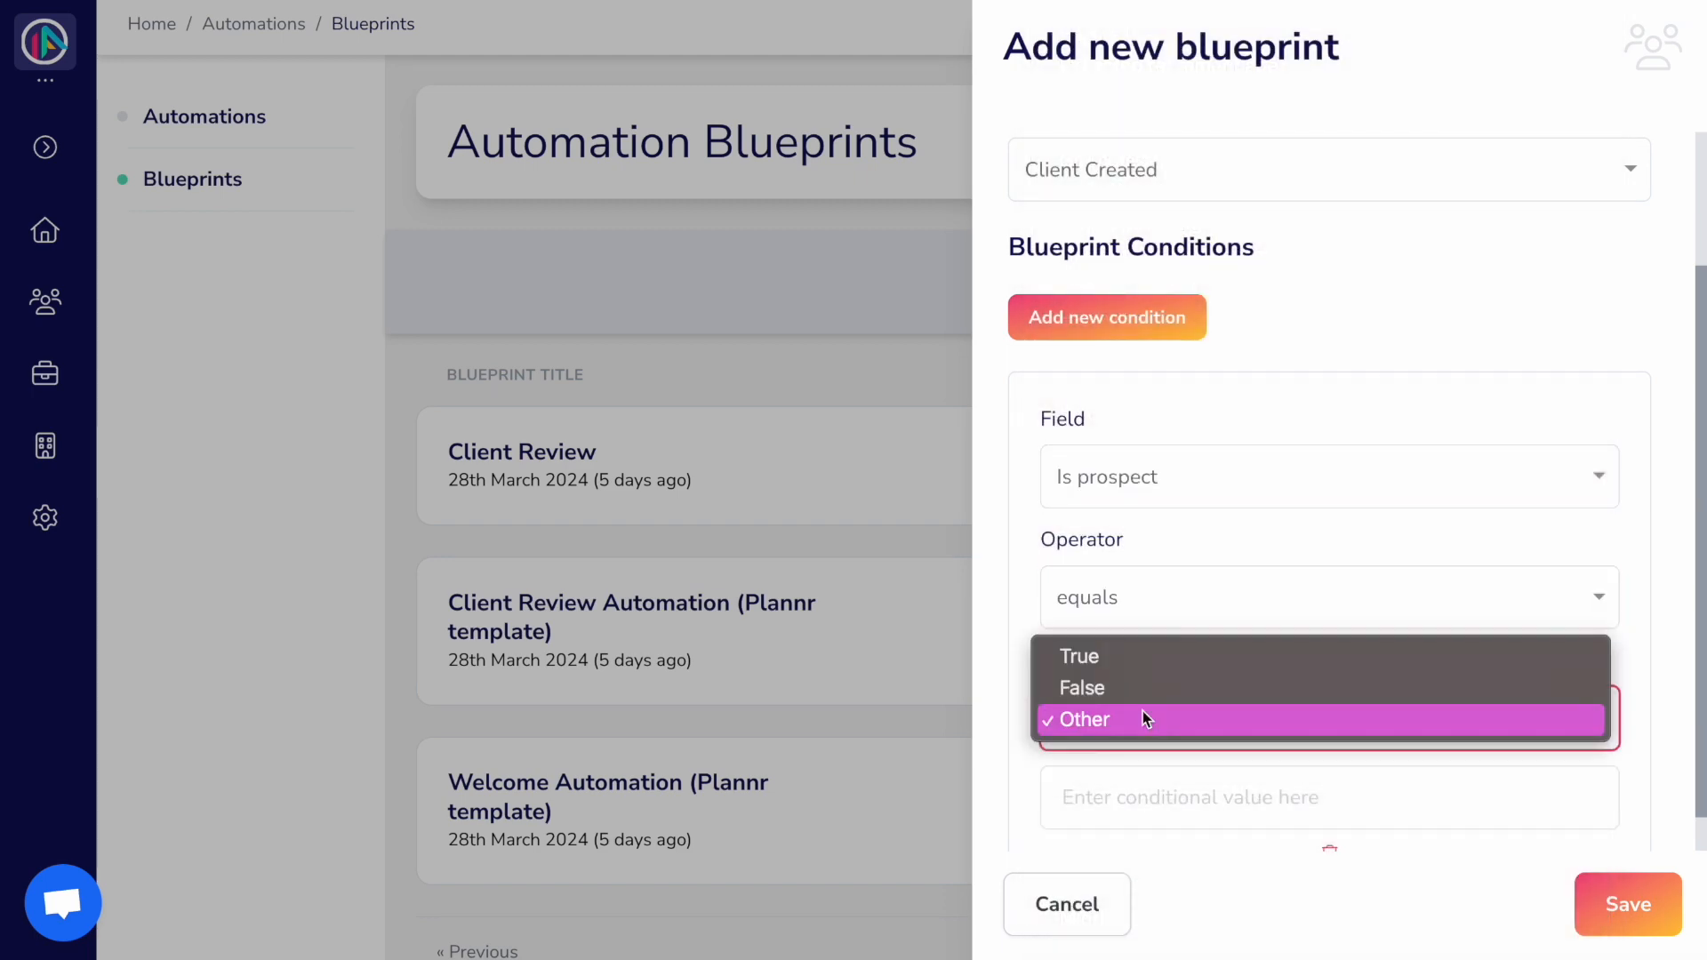
left_click(1135, 655)
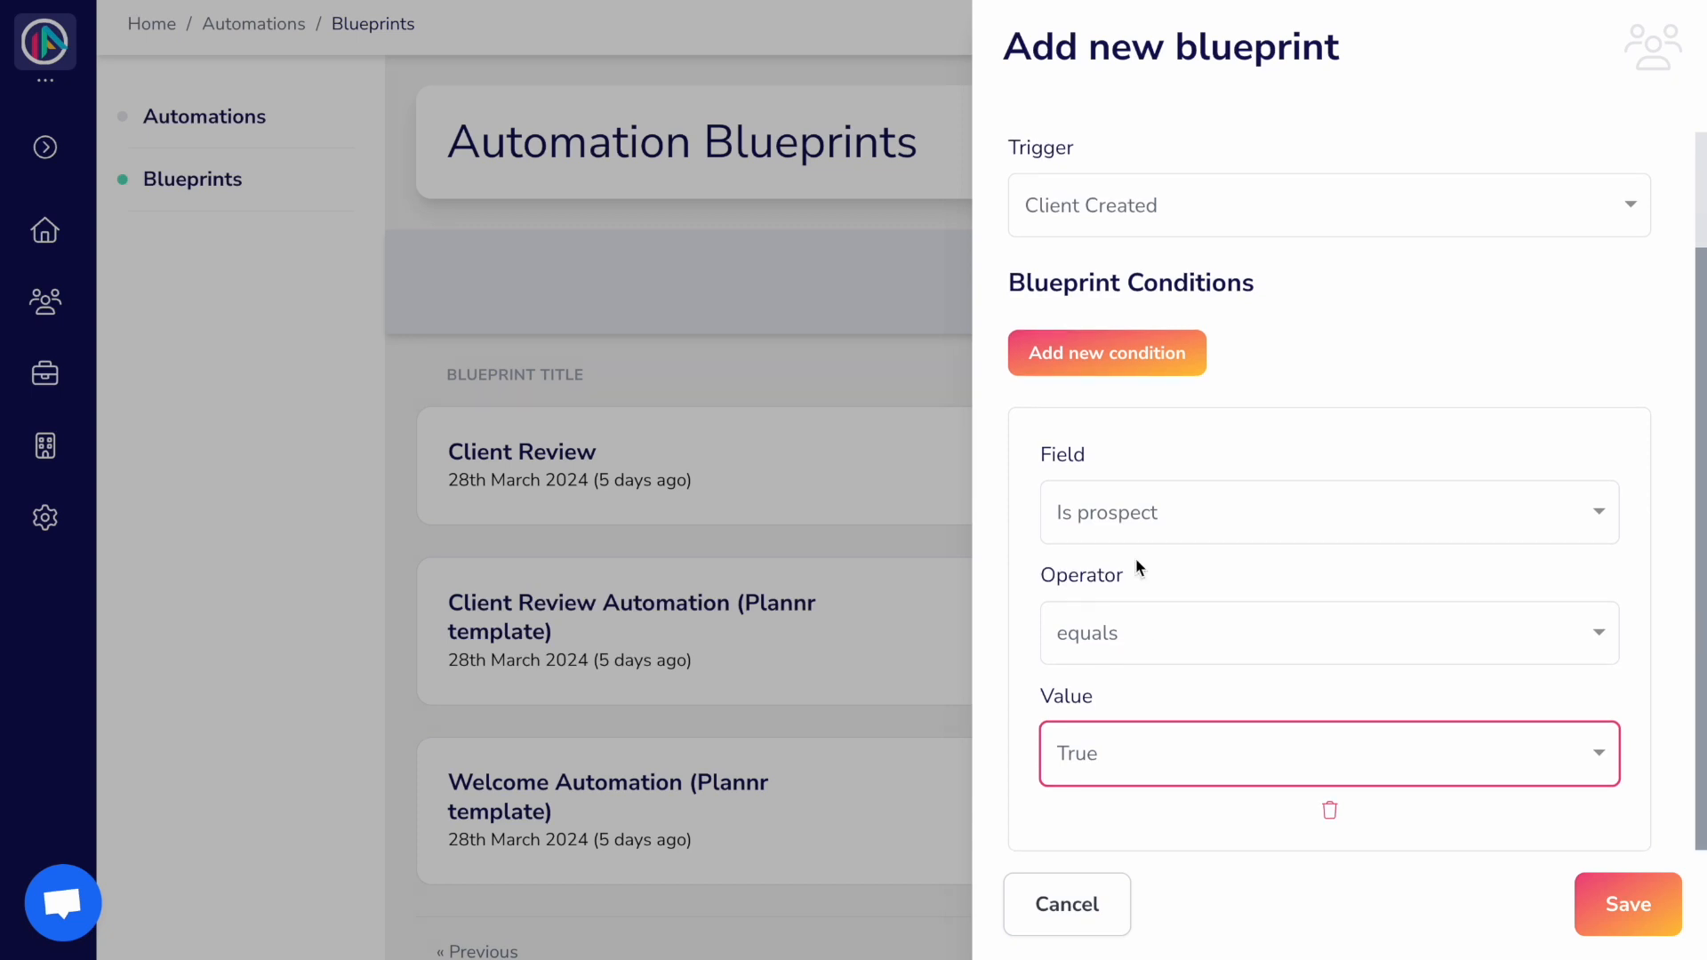
Step: Remove the extra empty second condition
left_click(1127, 354)
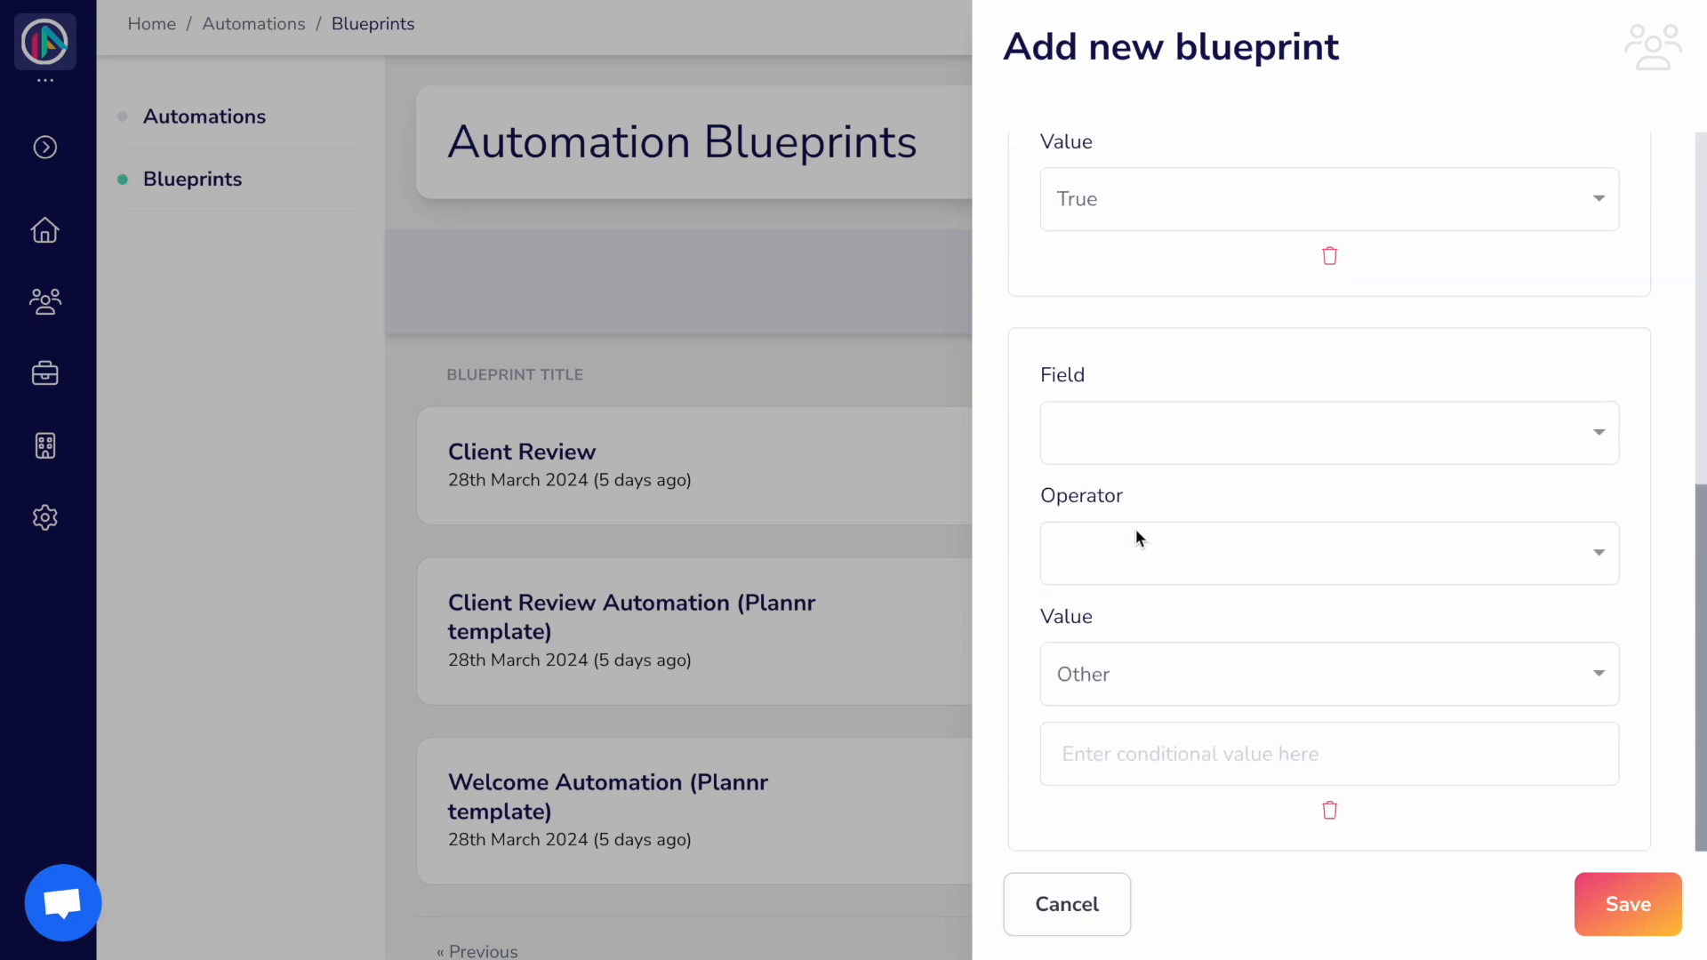
left_click(1212, 427)
left_click(1208, 366)
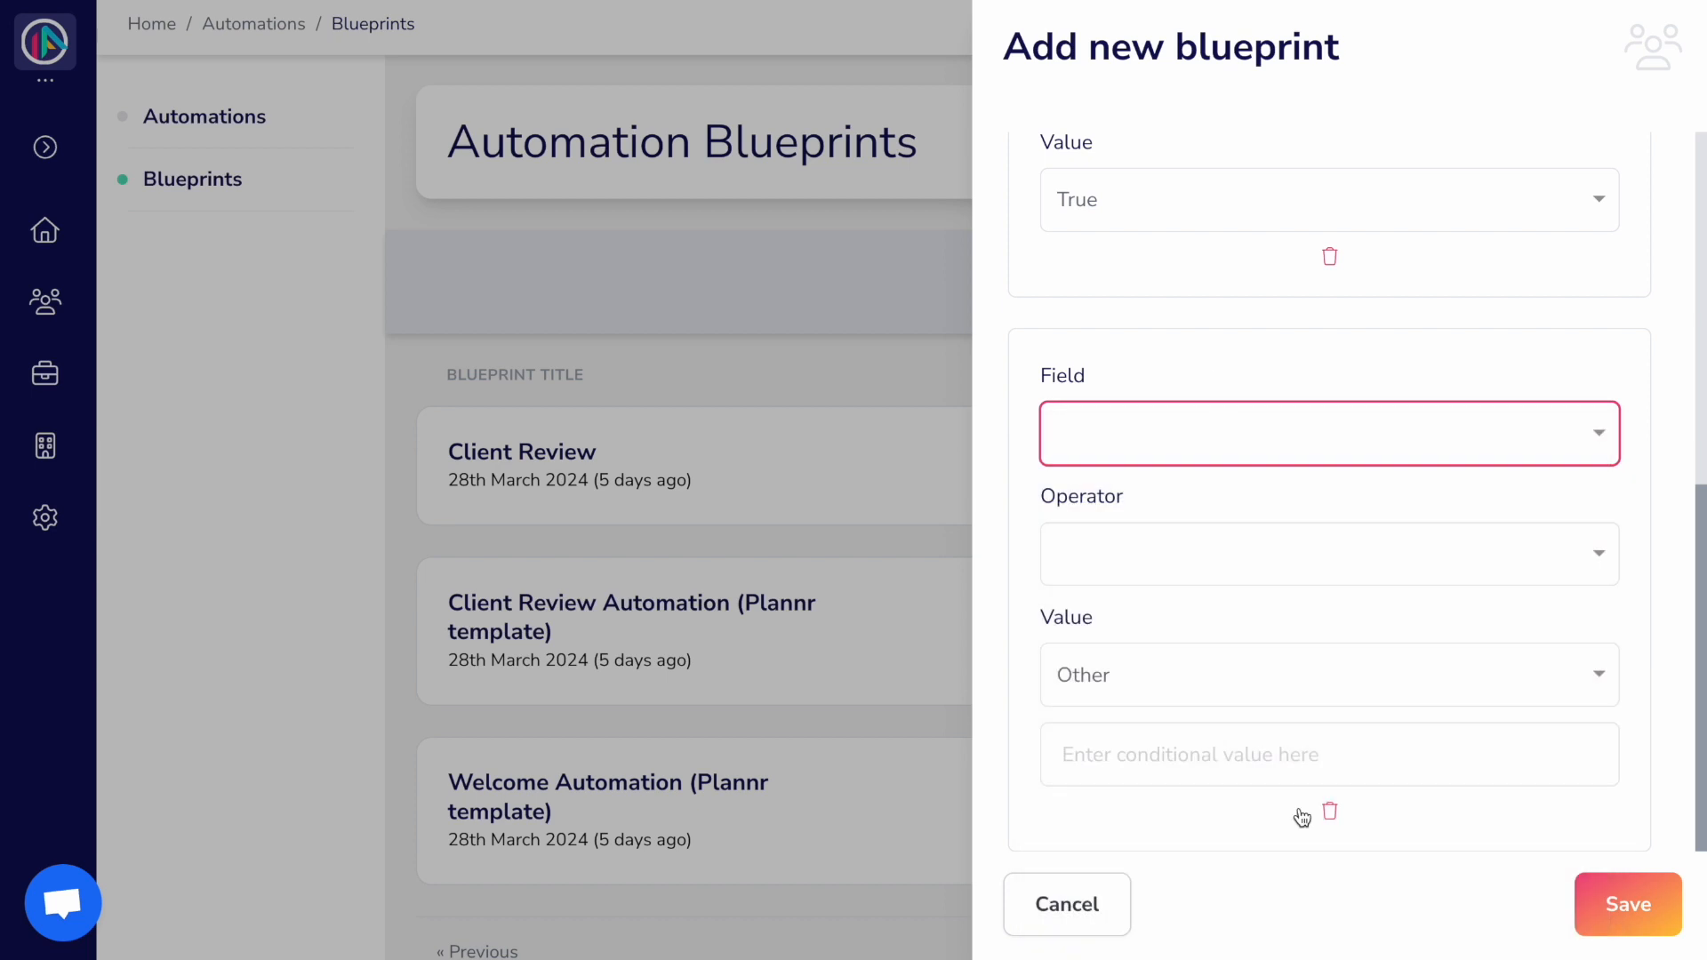
left_click(1329, 809)
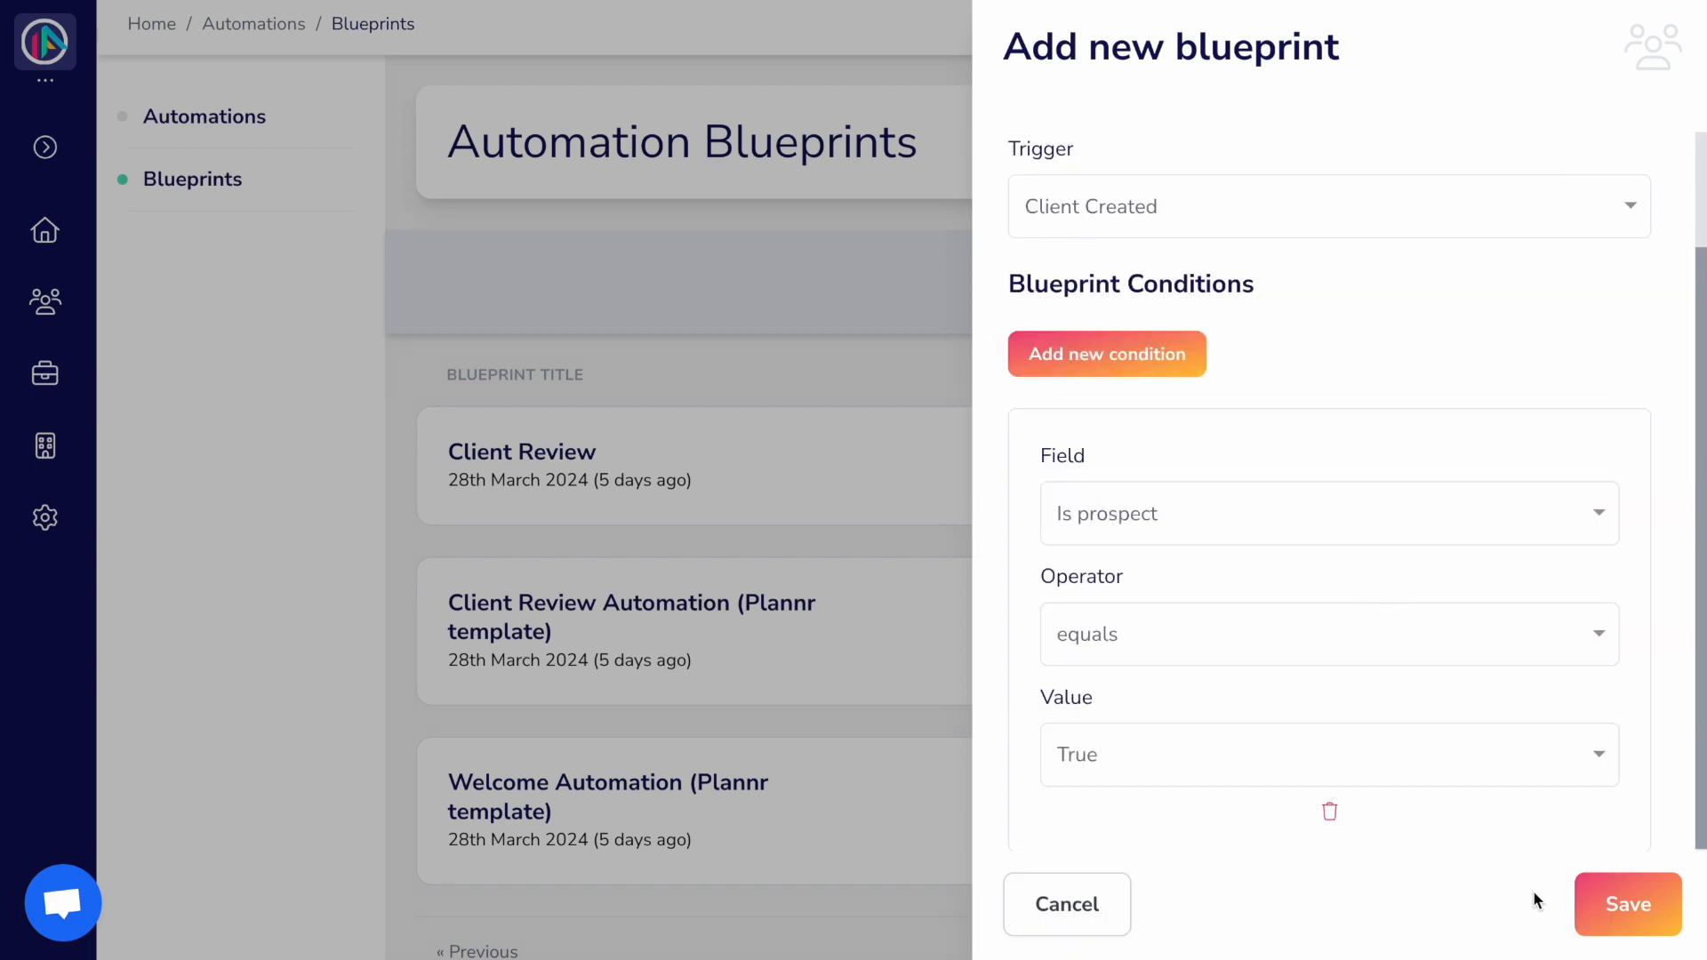
Step: Save the New Prospect Enquiry blueprint and browse the Automation Blocks list in its editor
left_click(1607, 907)
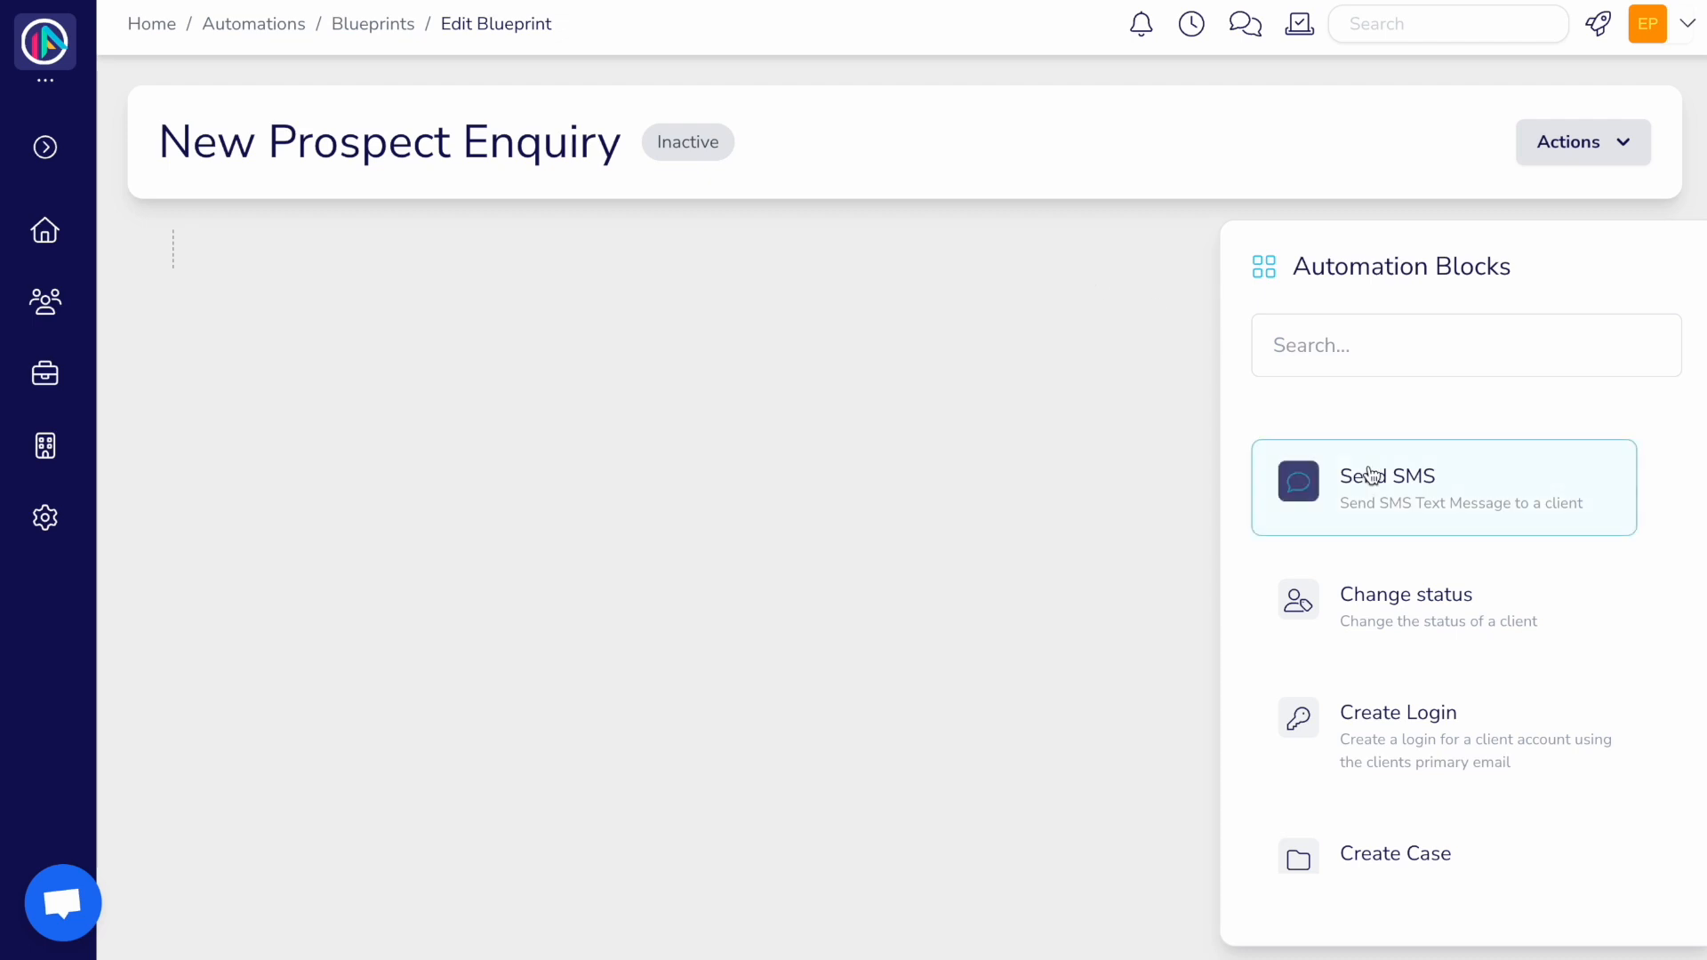
scroll(1409, 669, "down", 10)
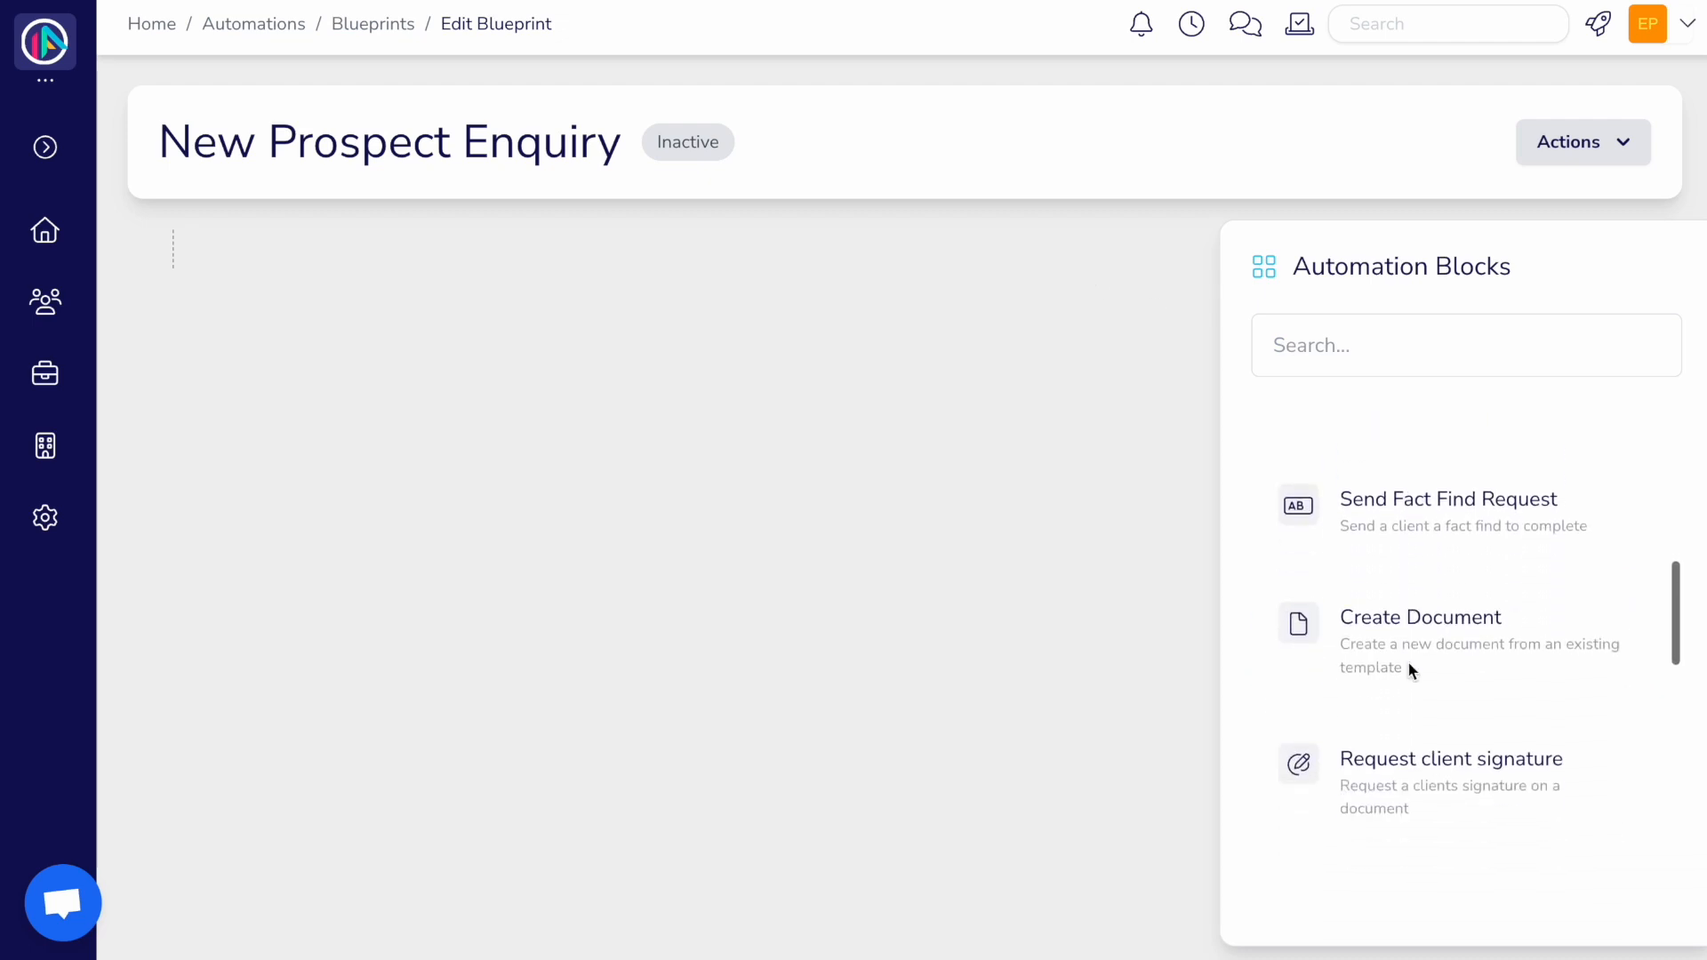
scroll(1409, 669, "down", 4)
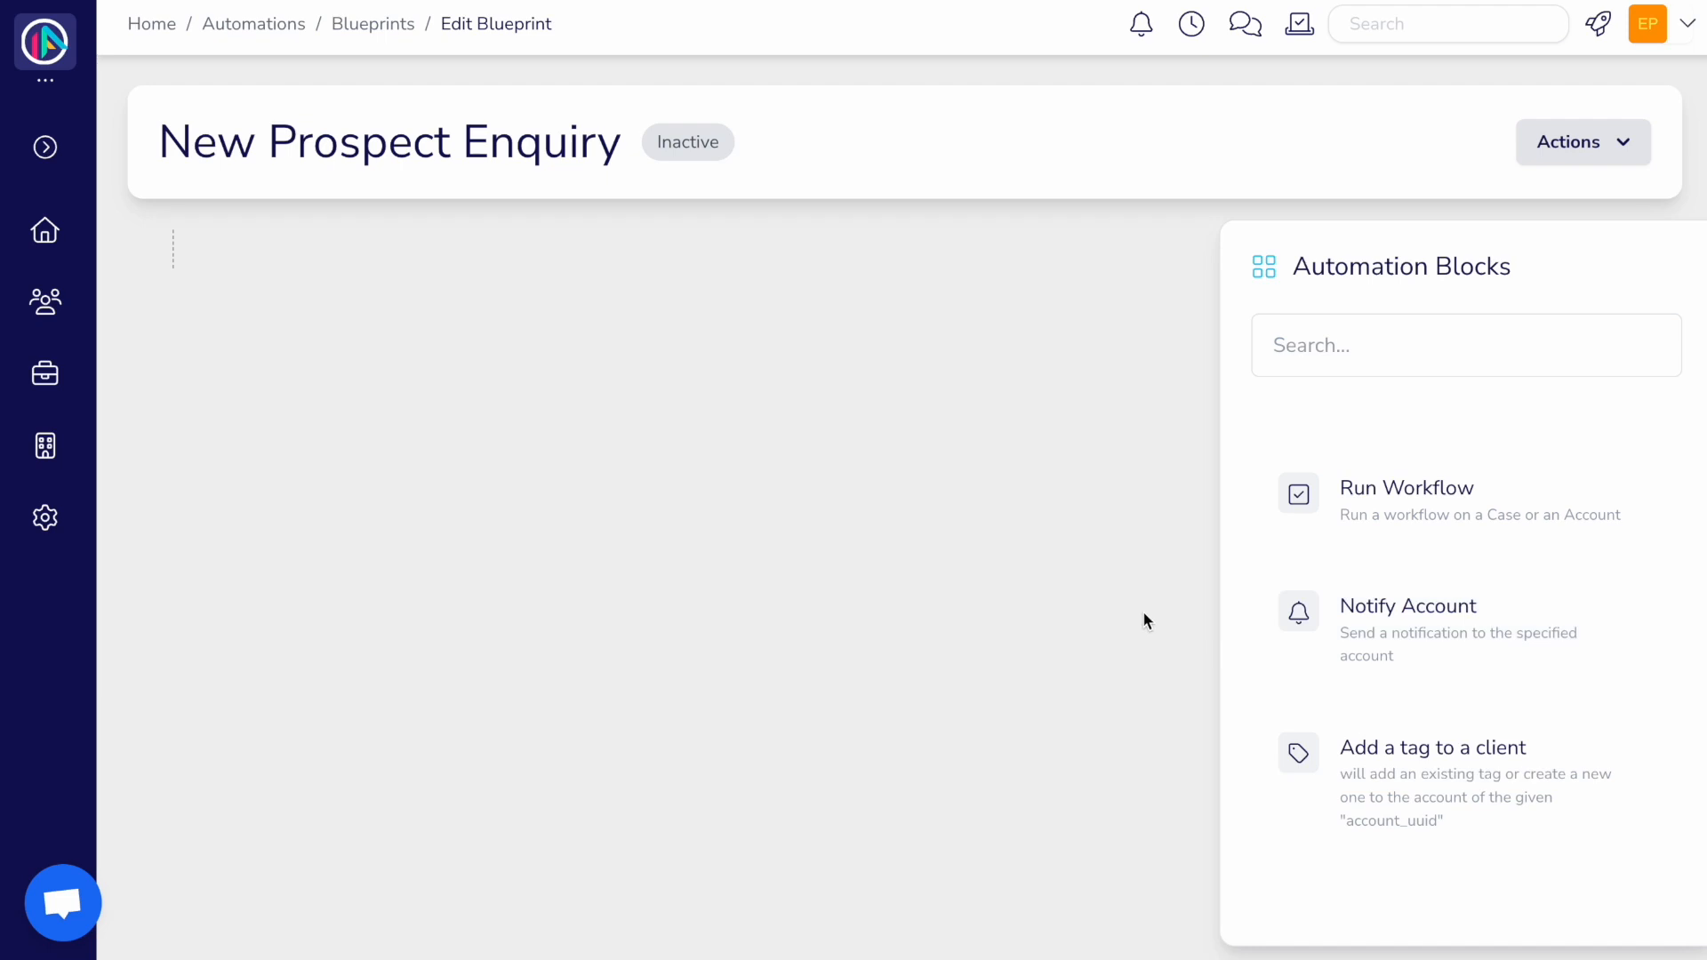
left_click(1378, 347)
Step: Add a Send SMS step with the pasted message thanking the client for their enquiry
type("send")
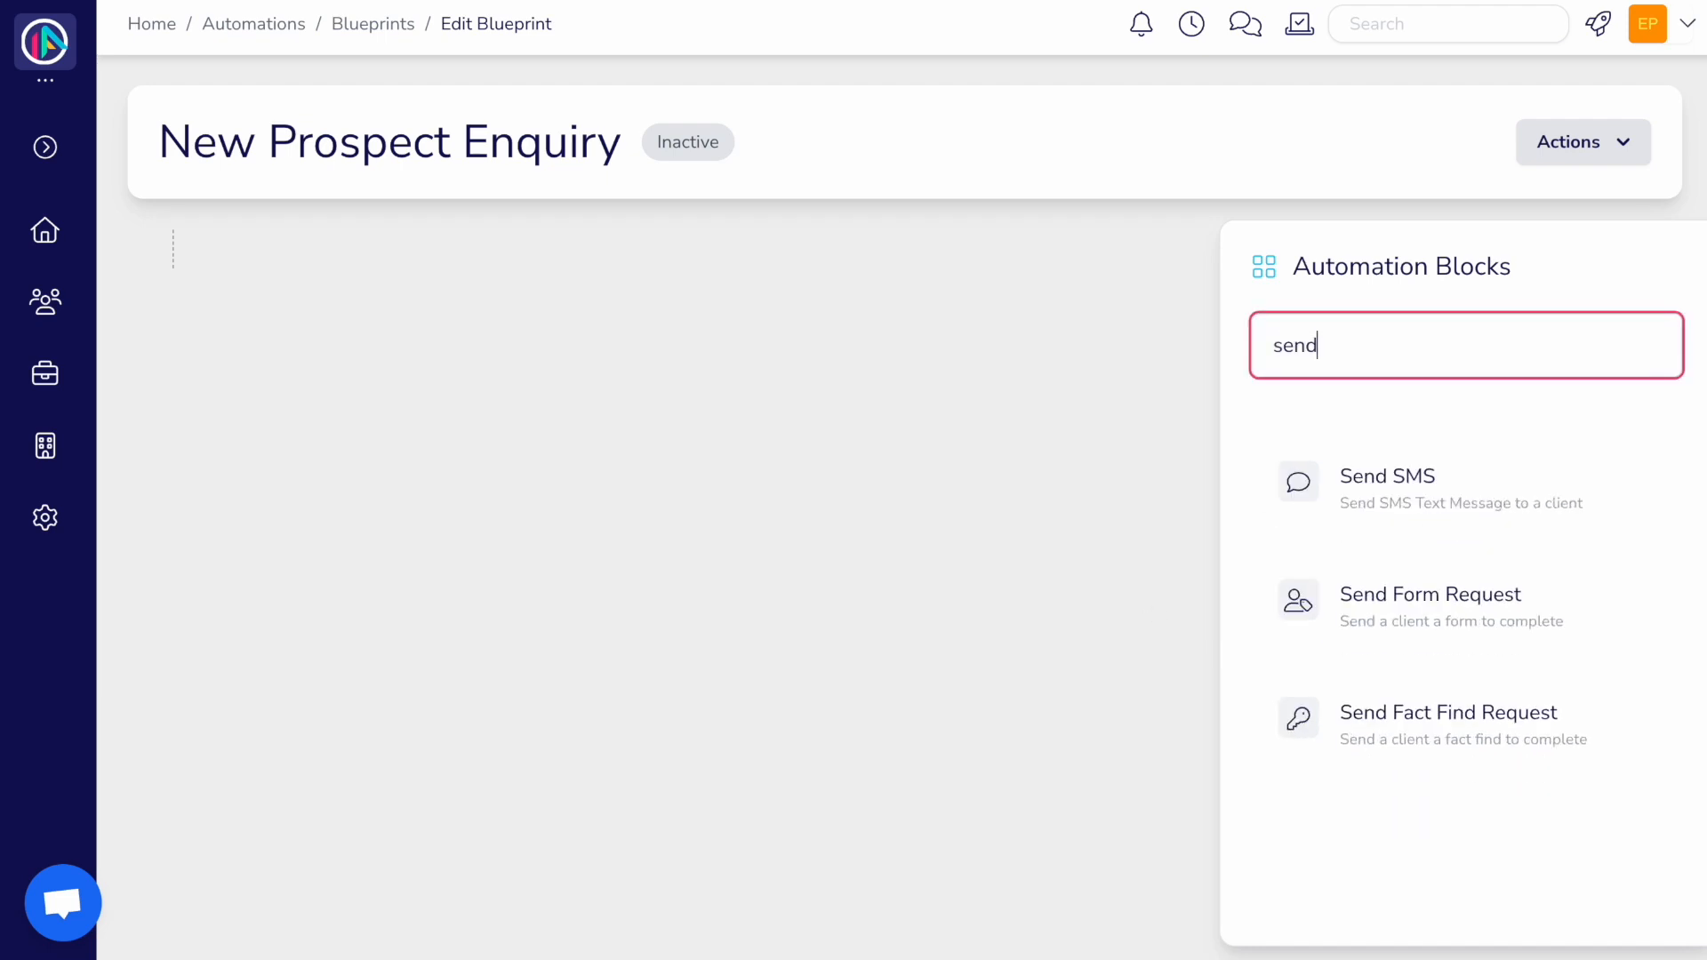
left_click_drag(1390, 480, 299, 264)
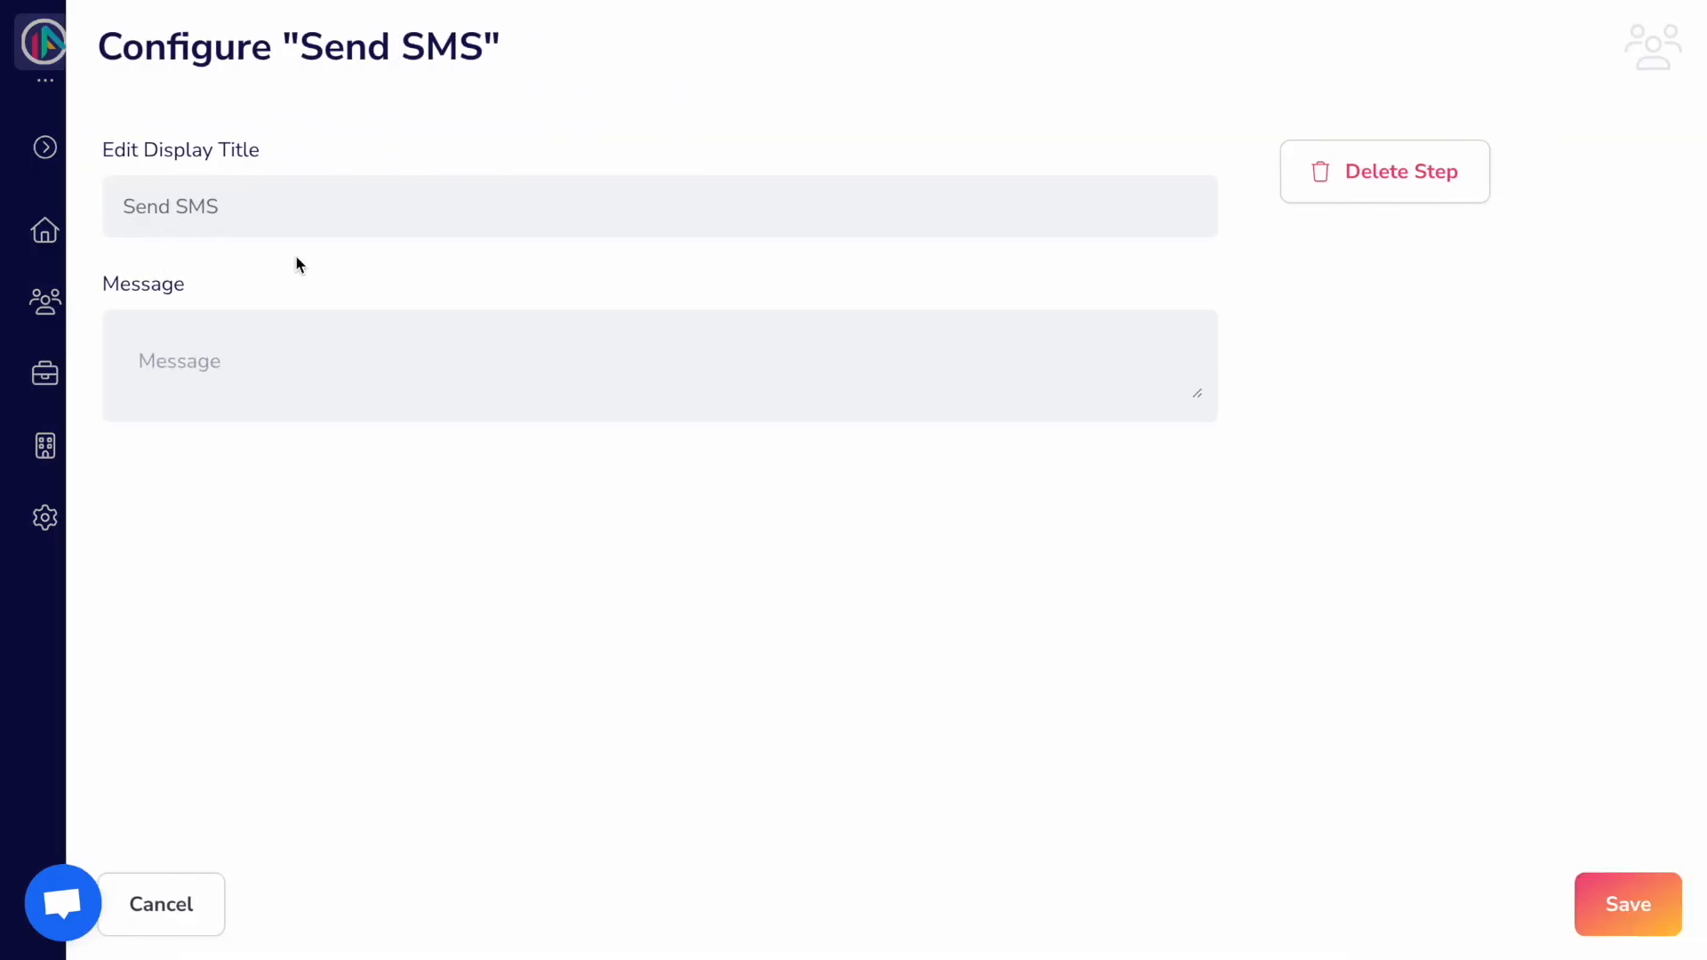
left_click(276, 342)
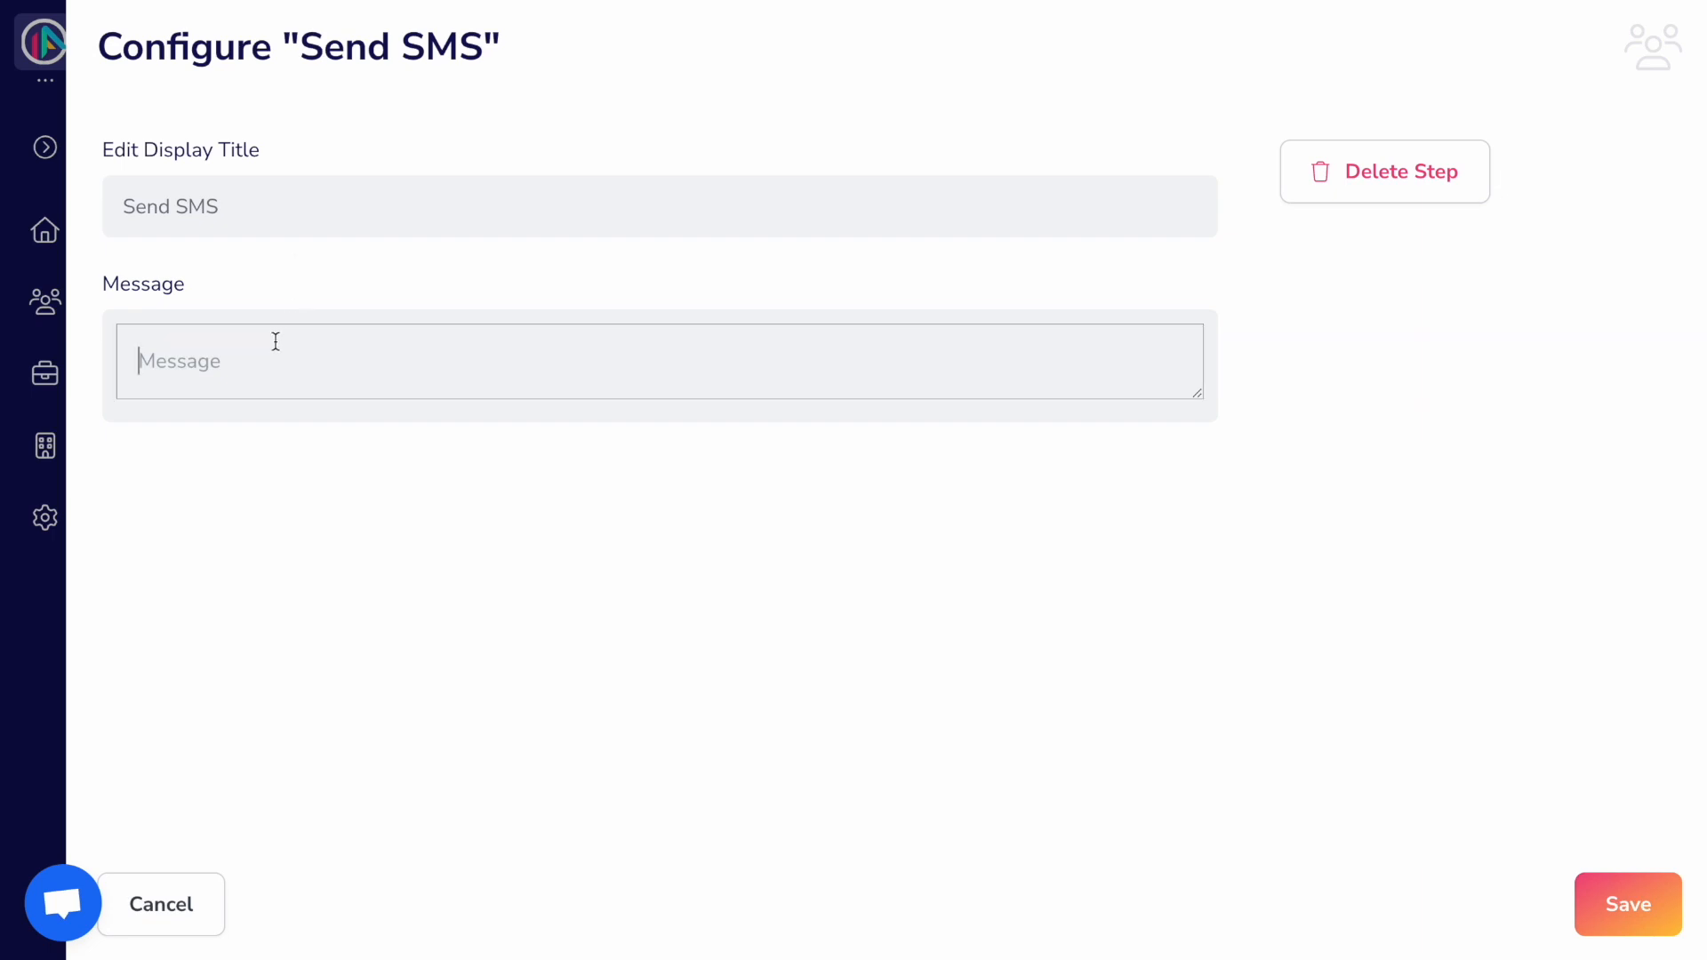
type("Hello ${ client-1:first_name }, thank you for your recent enquiry! I'm looking forward to meeting you and discussing your requirements in person. If you have any questions in the meantime please feel free to contact the team.")
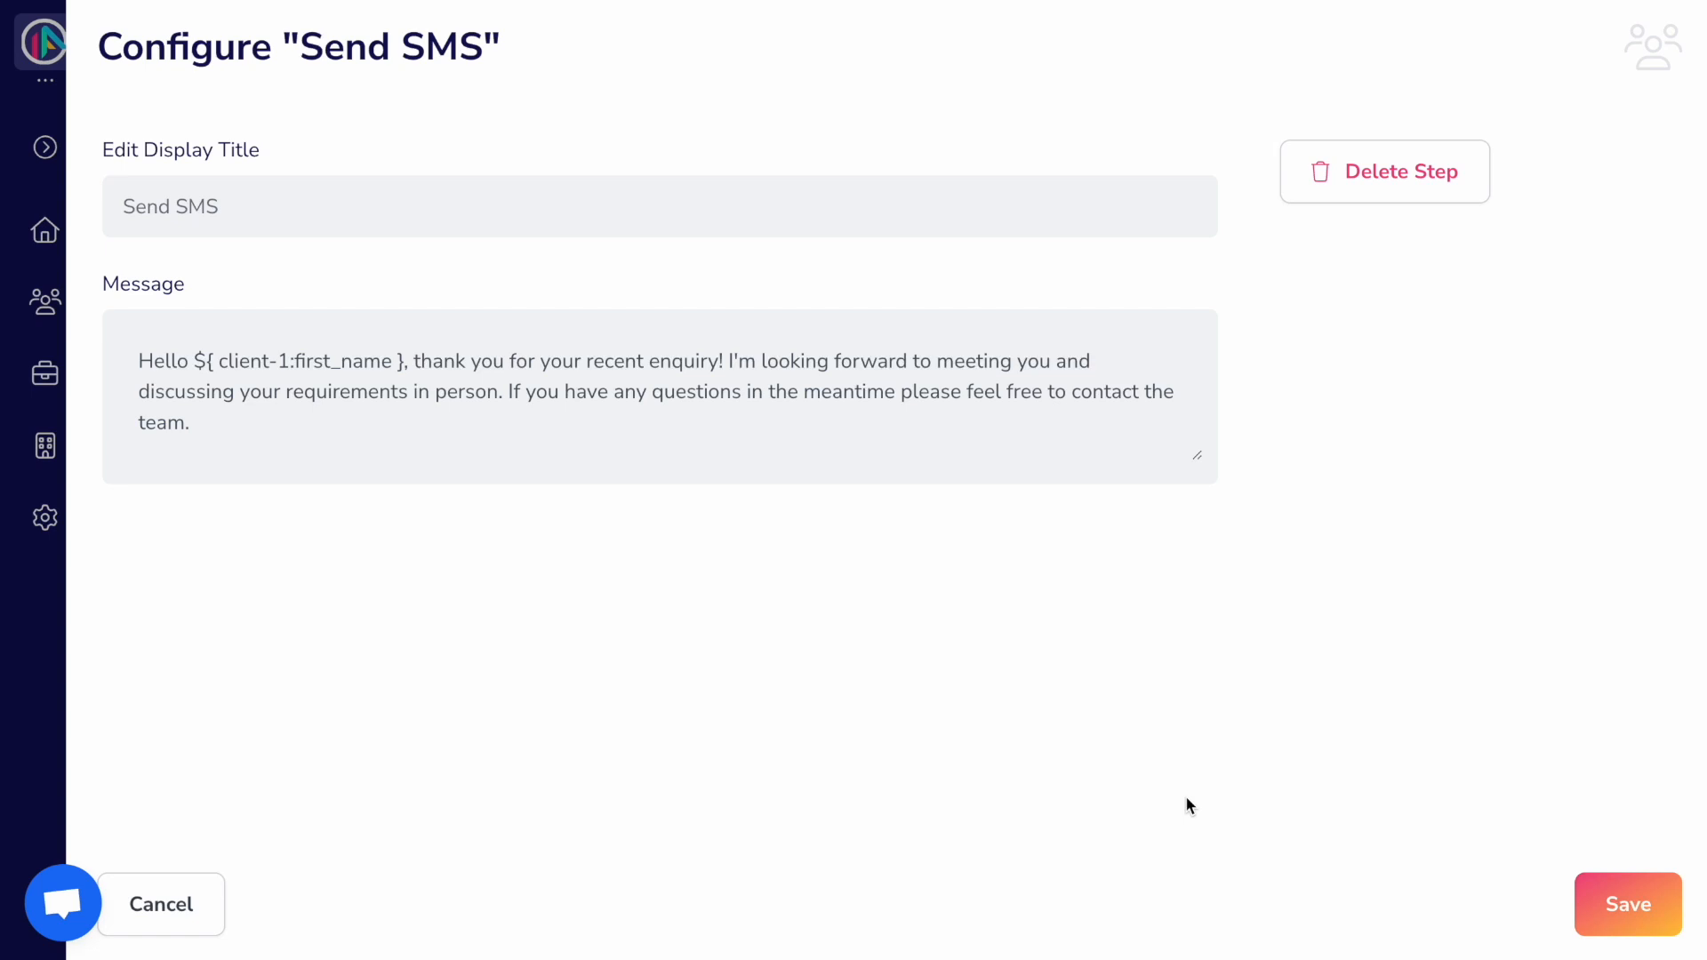
left_click(1580, 887)
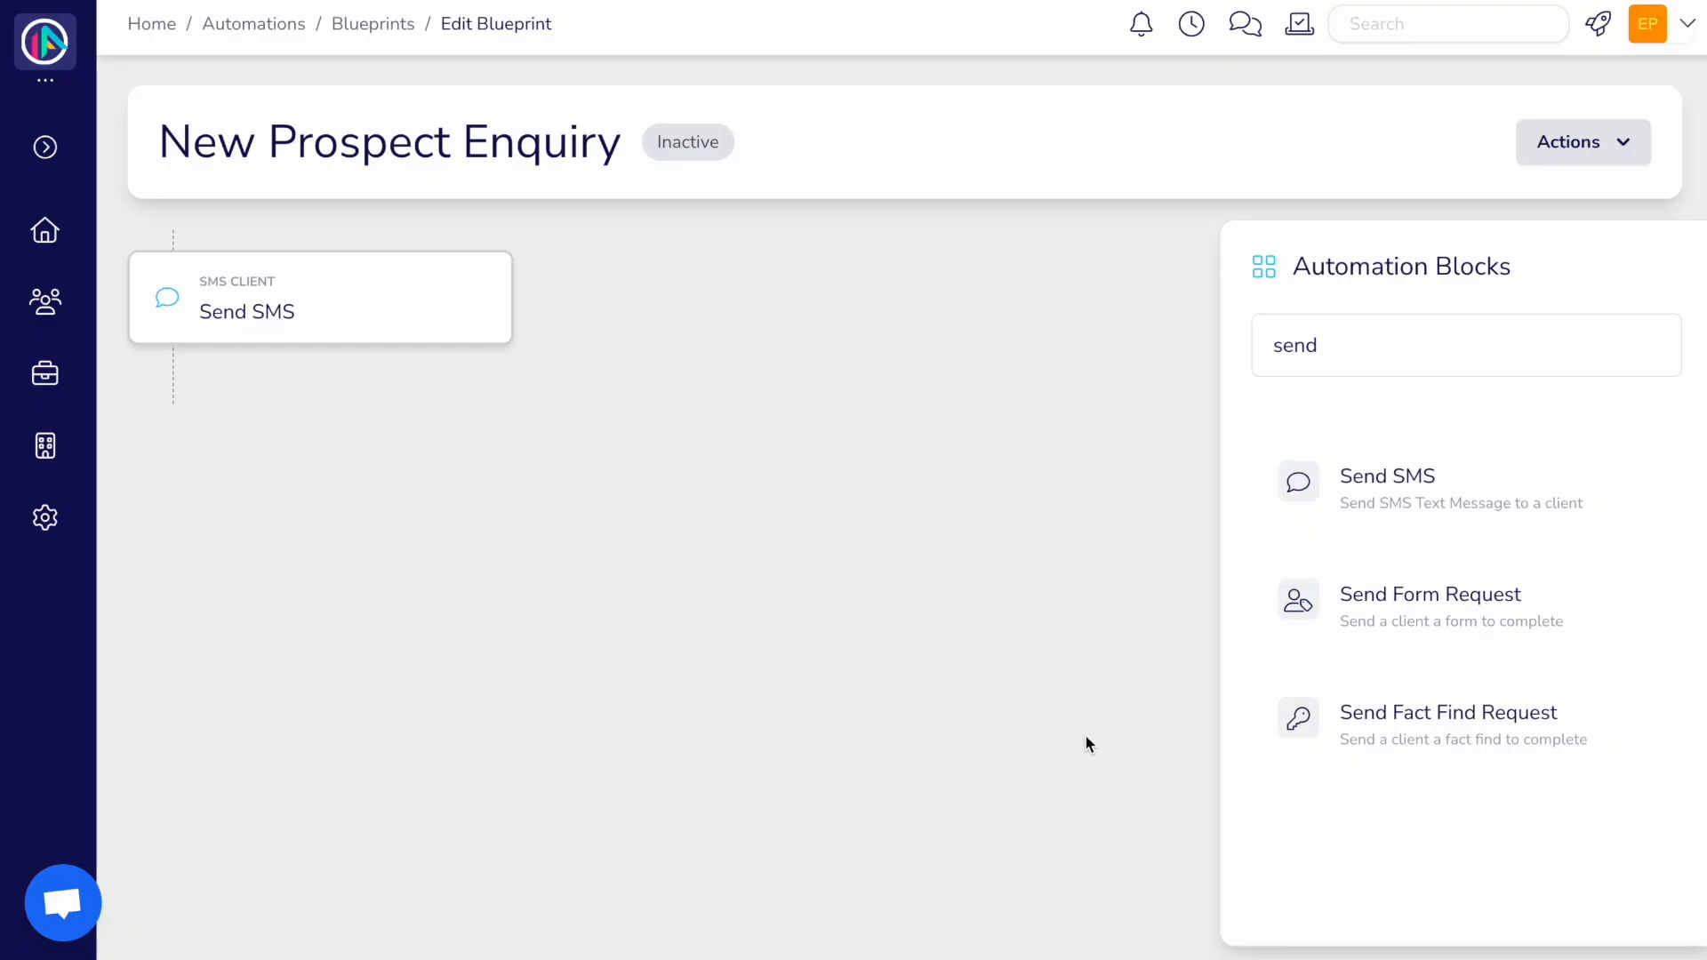
left_click(1340, 363)
Step: Add a Create Case step 'New Prospect Onboarding', status In Progress, type Prospect On-boarding
key("BackSpace")
key("BackSpace")
key("BackSpace")
key("BackSpace")
type("c")
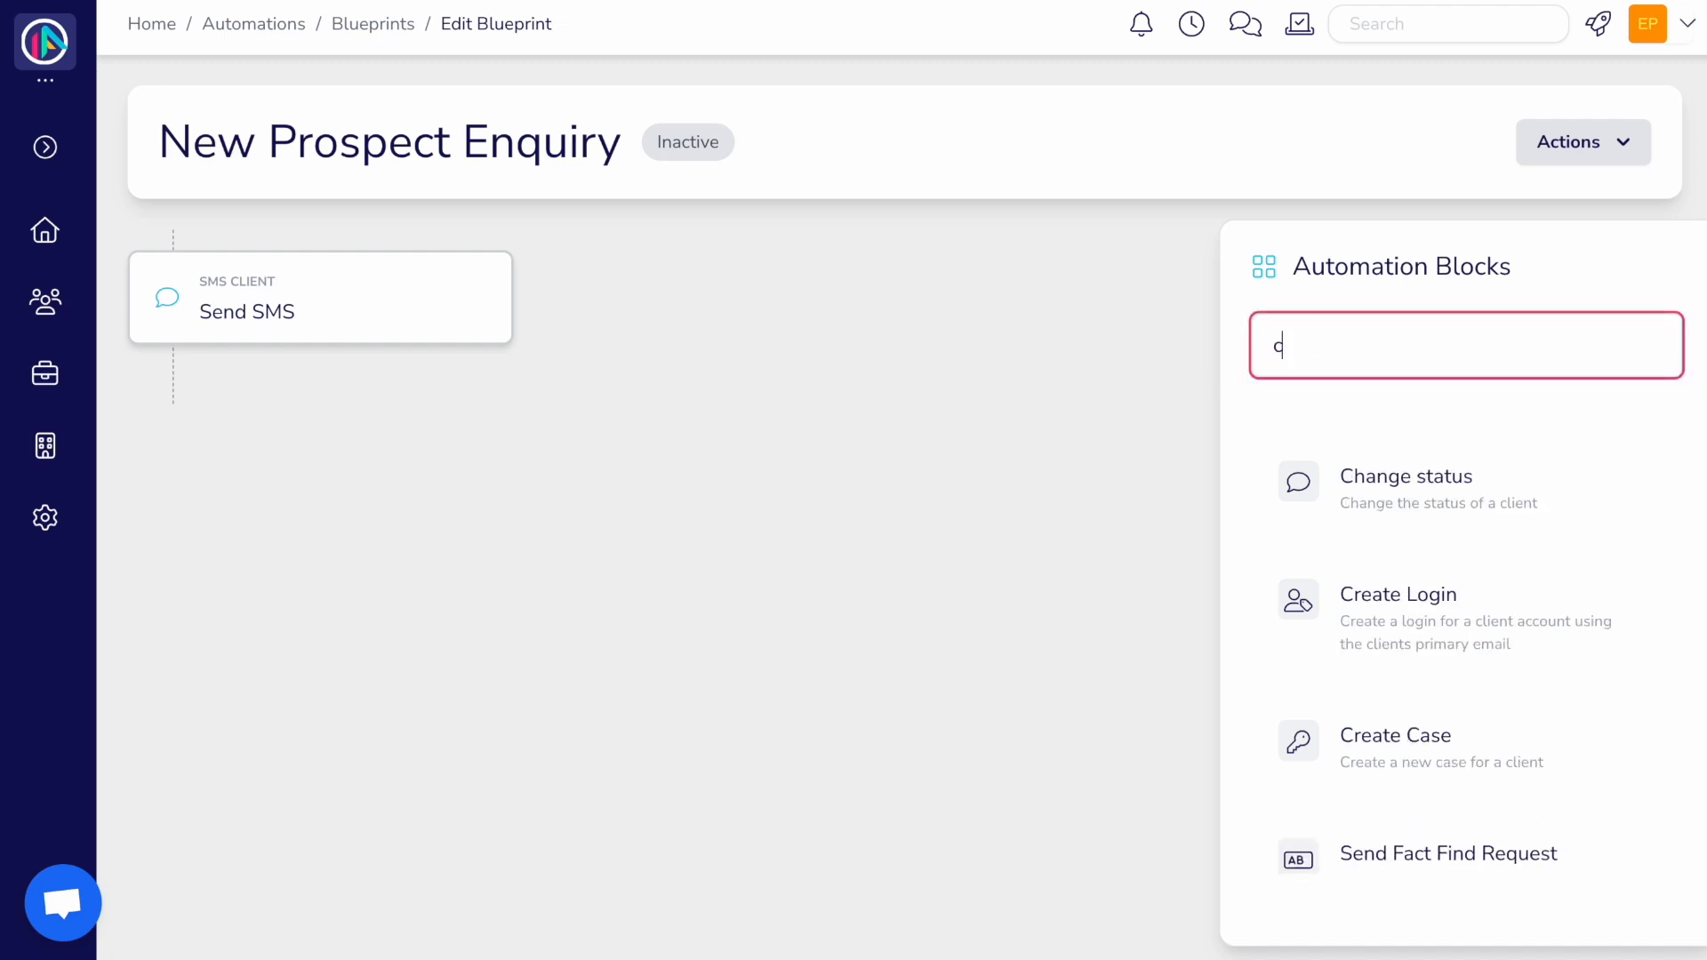
type("rea")
left_click_drag(1386, 590, 248, 435)
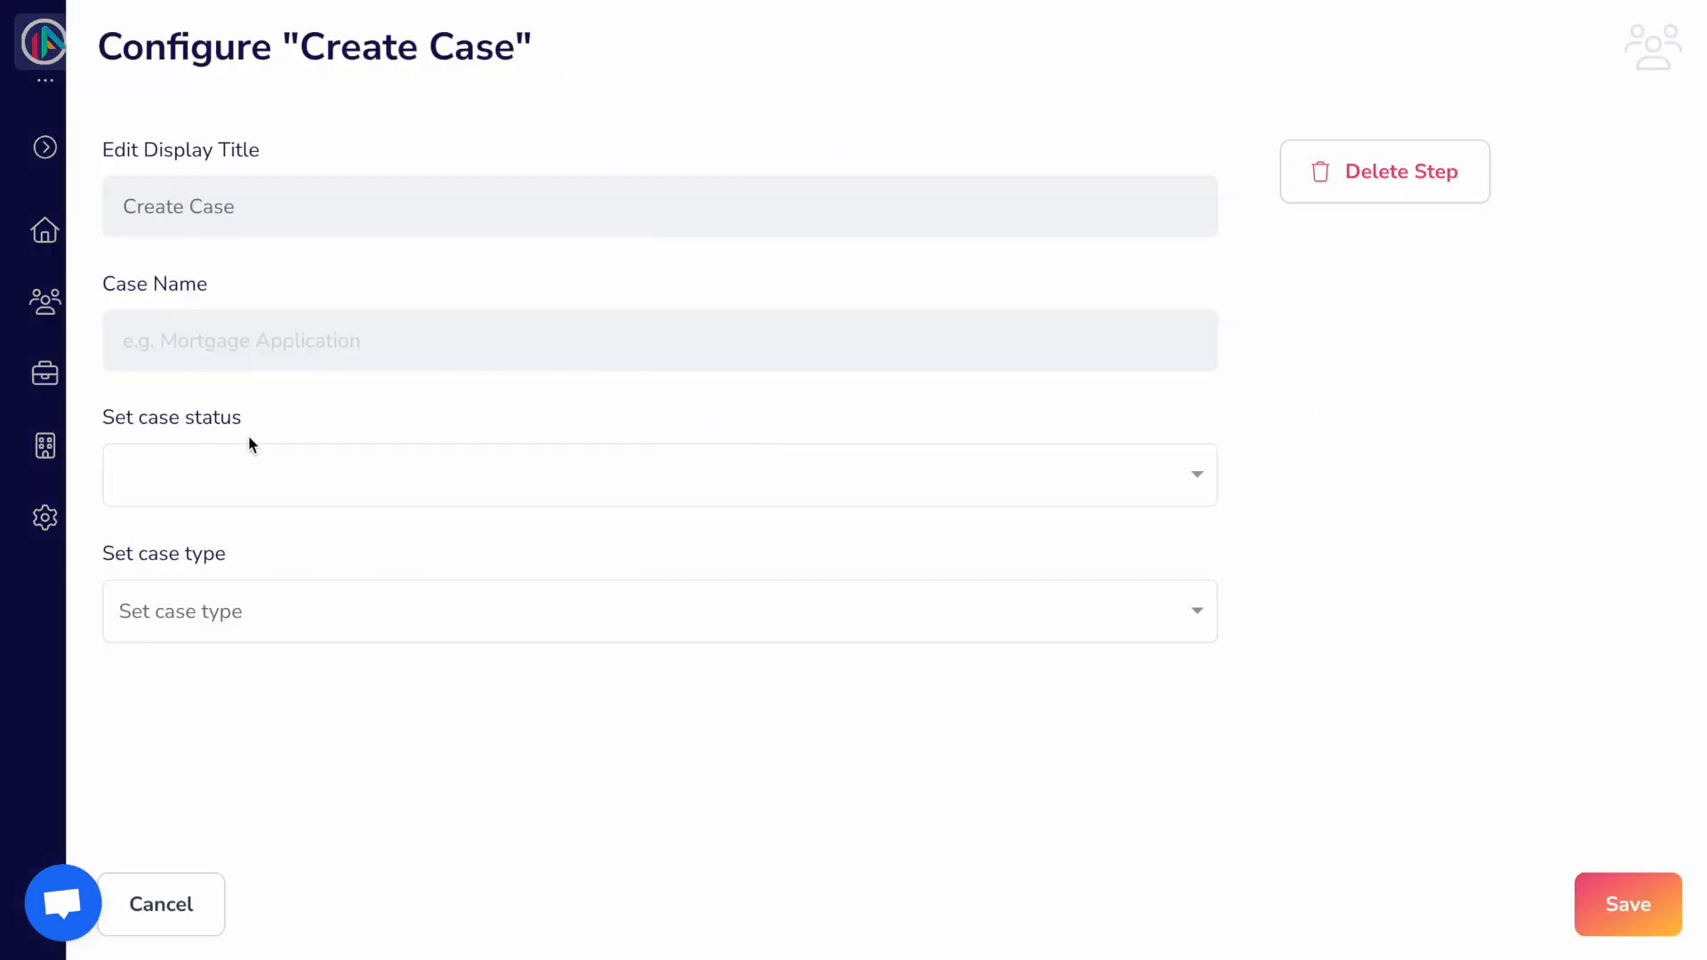
left_click(277, 359)
type("New Prospect Onboarding")
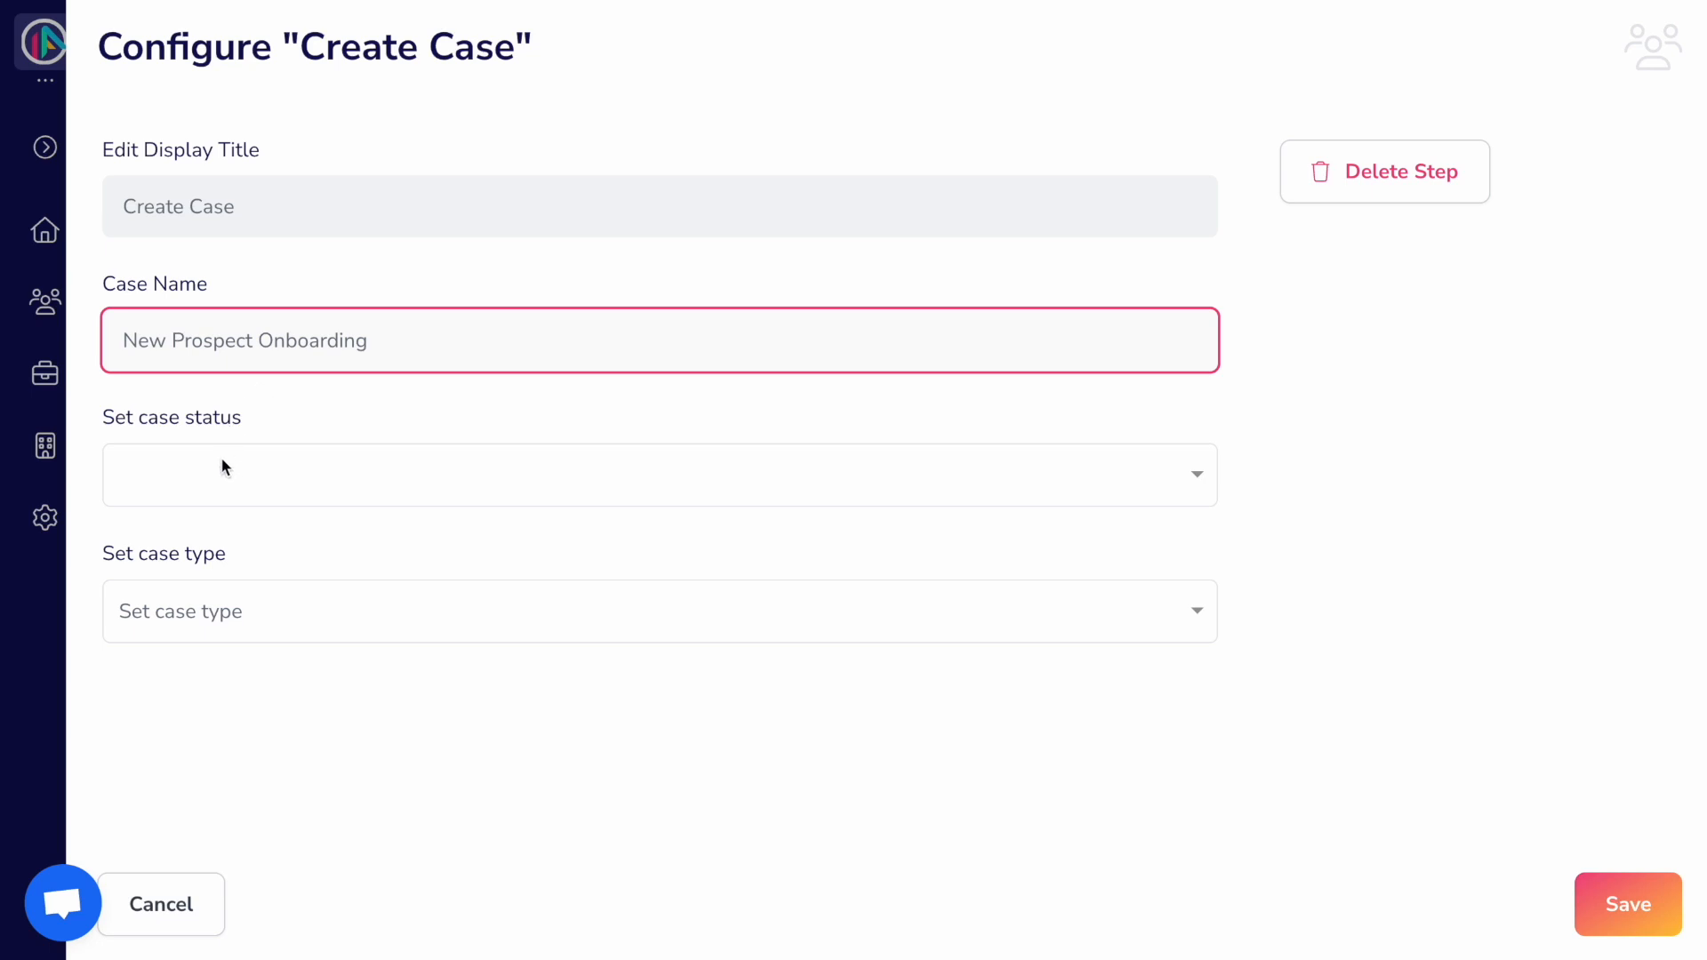
left_click(222, 462)
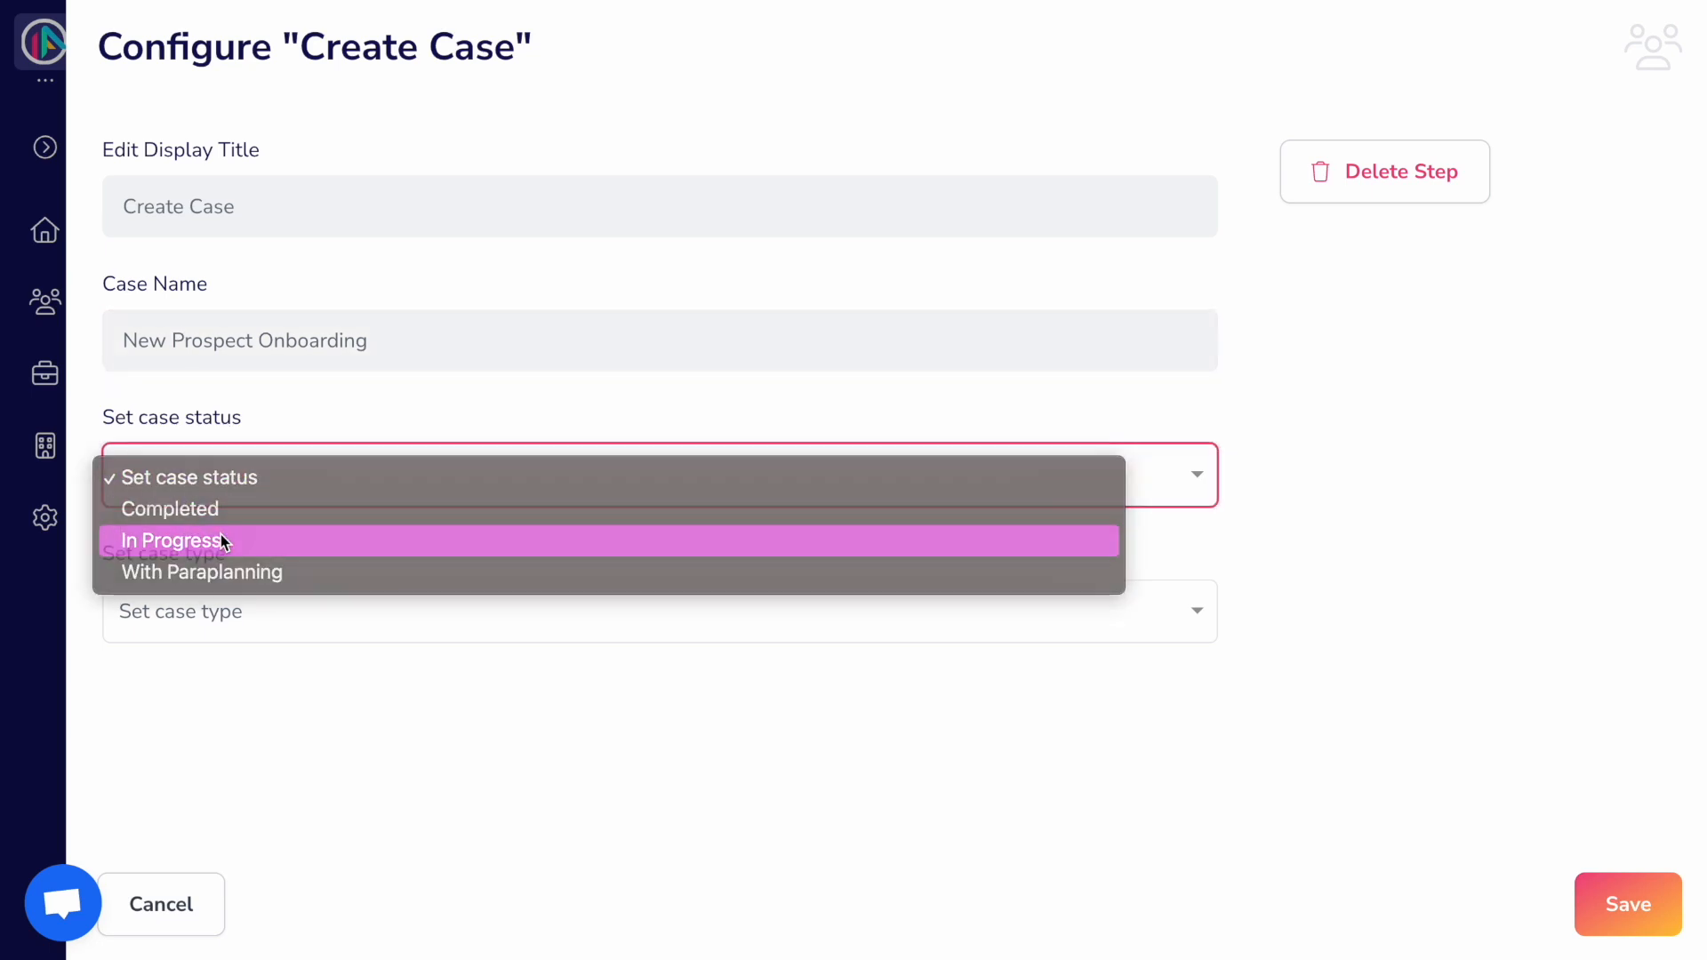
left_click(221, 537)
left_click(255, 612)
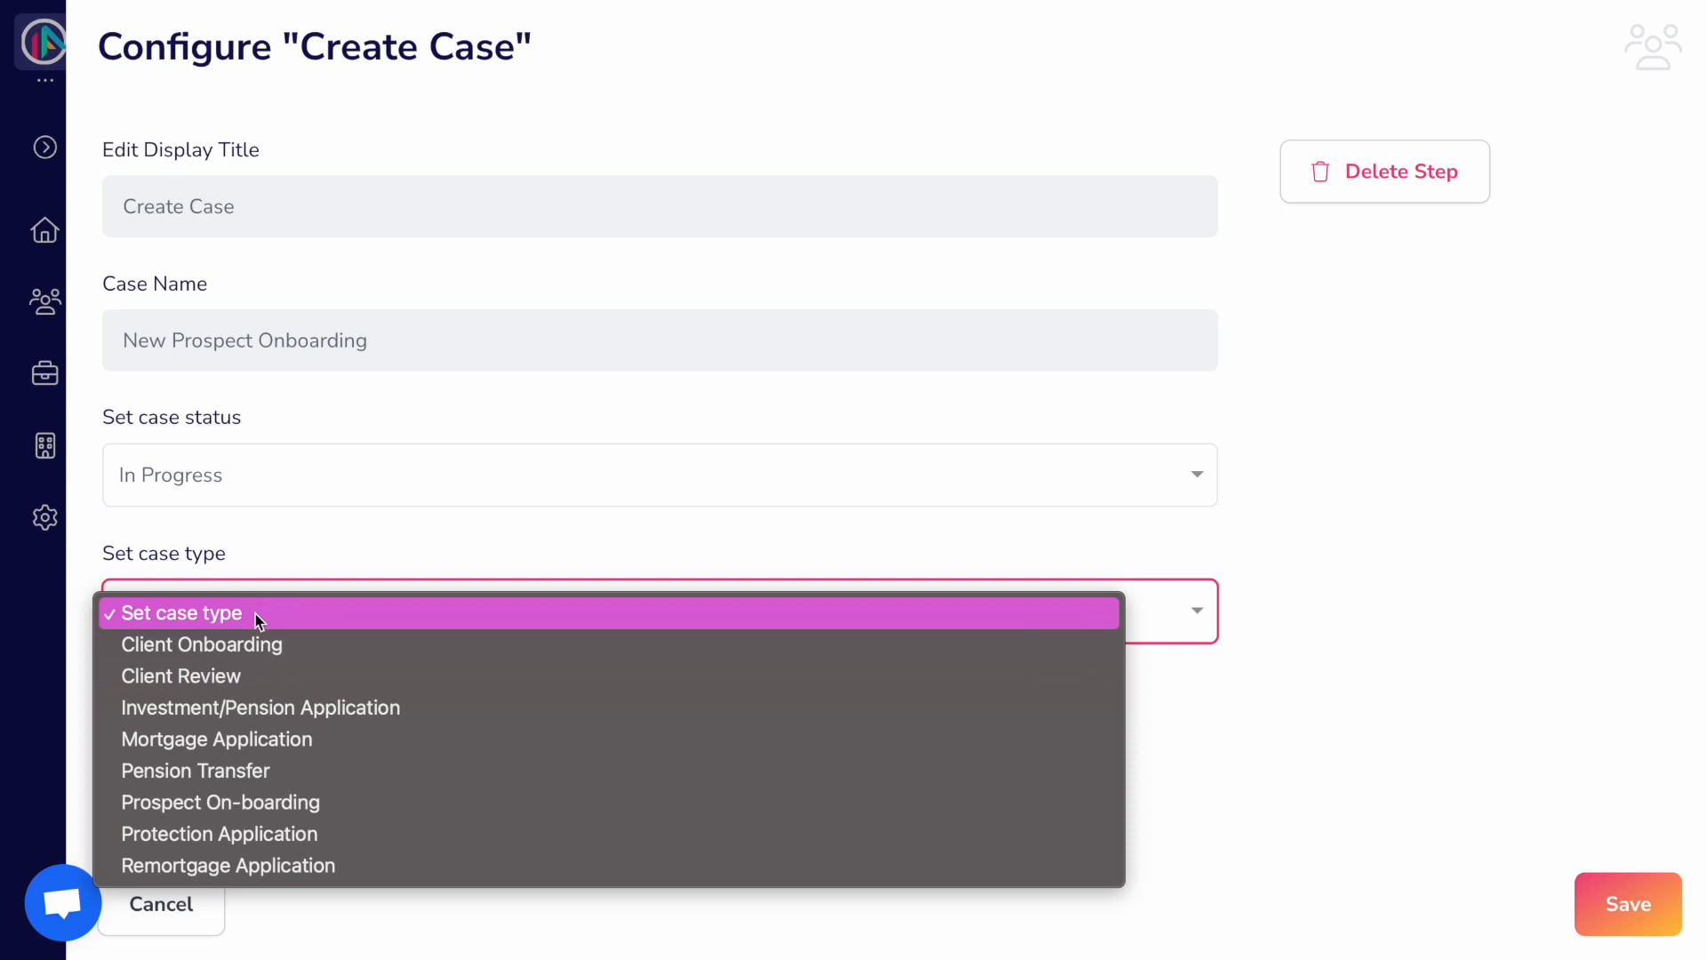
left_click(233, 808)
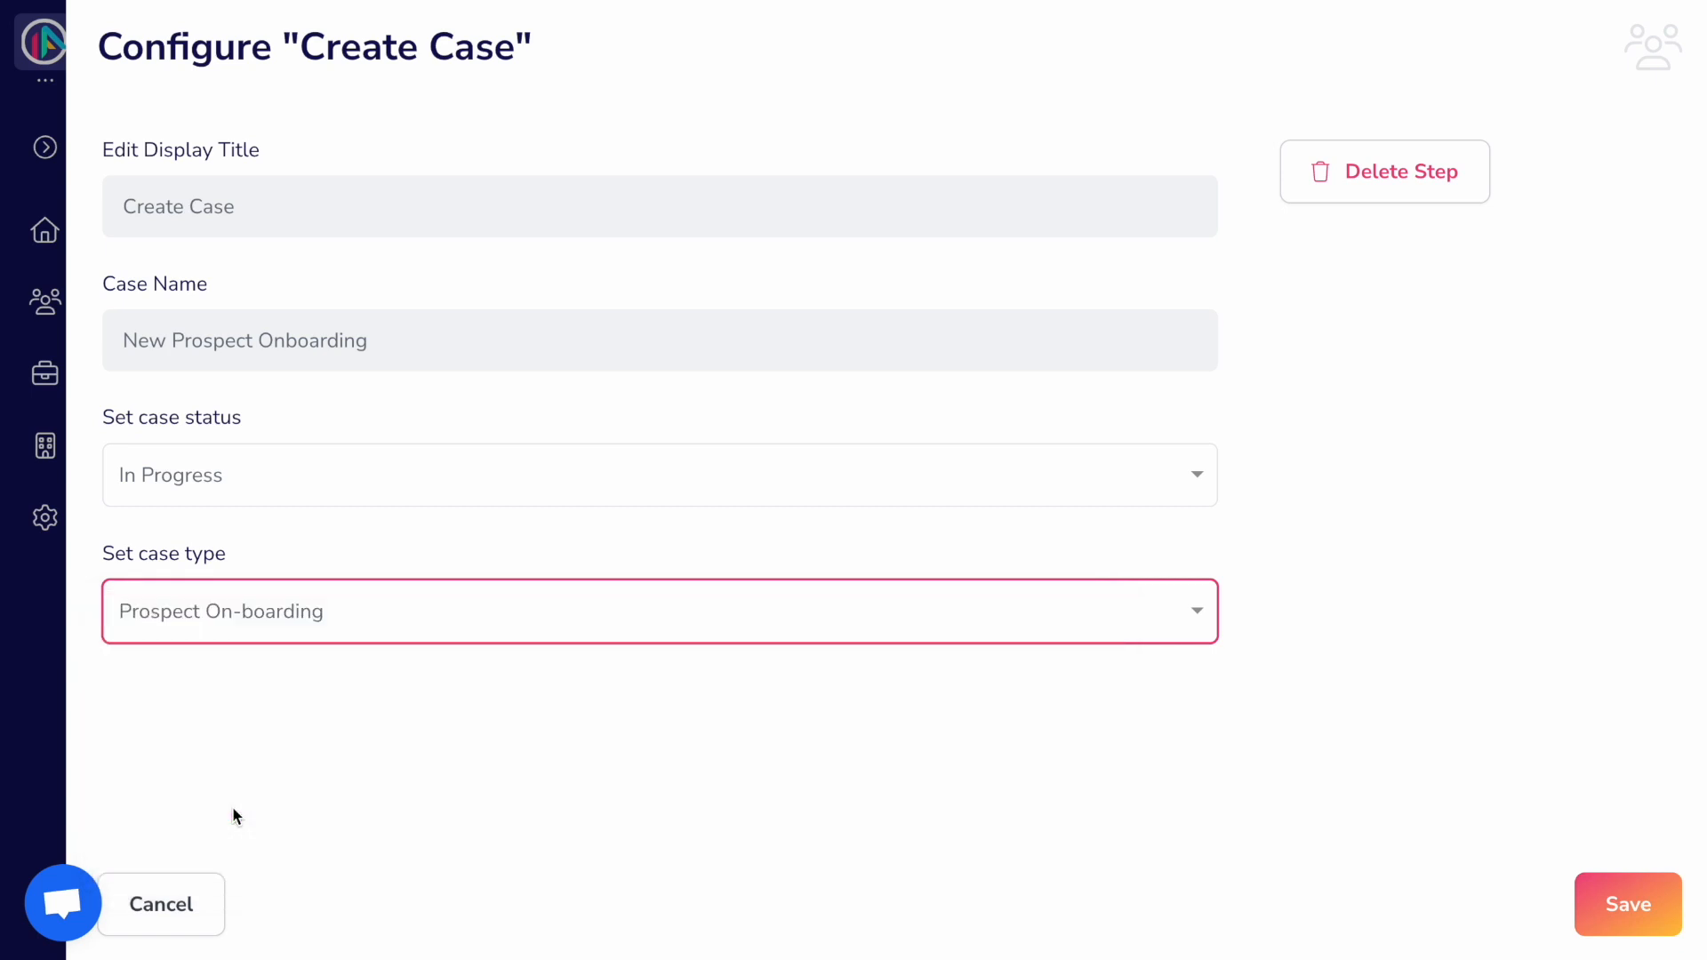
left_click(1627, 900)
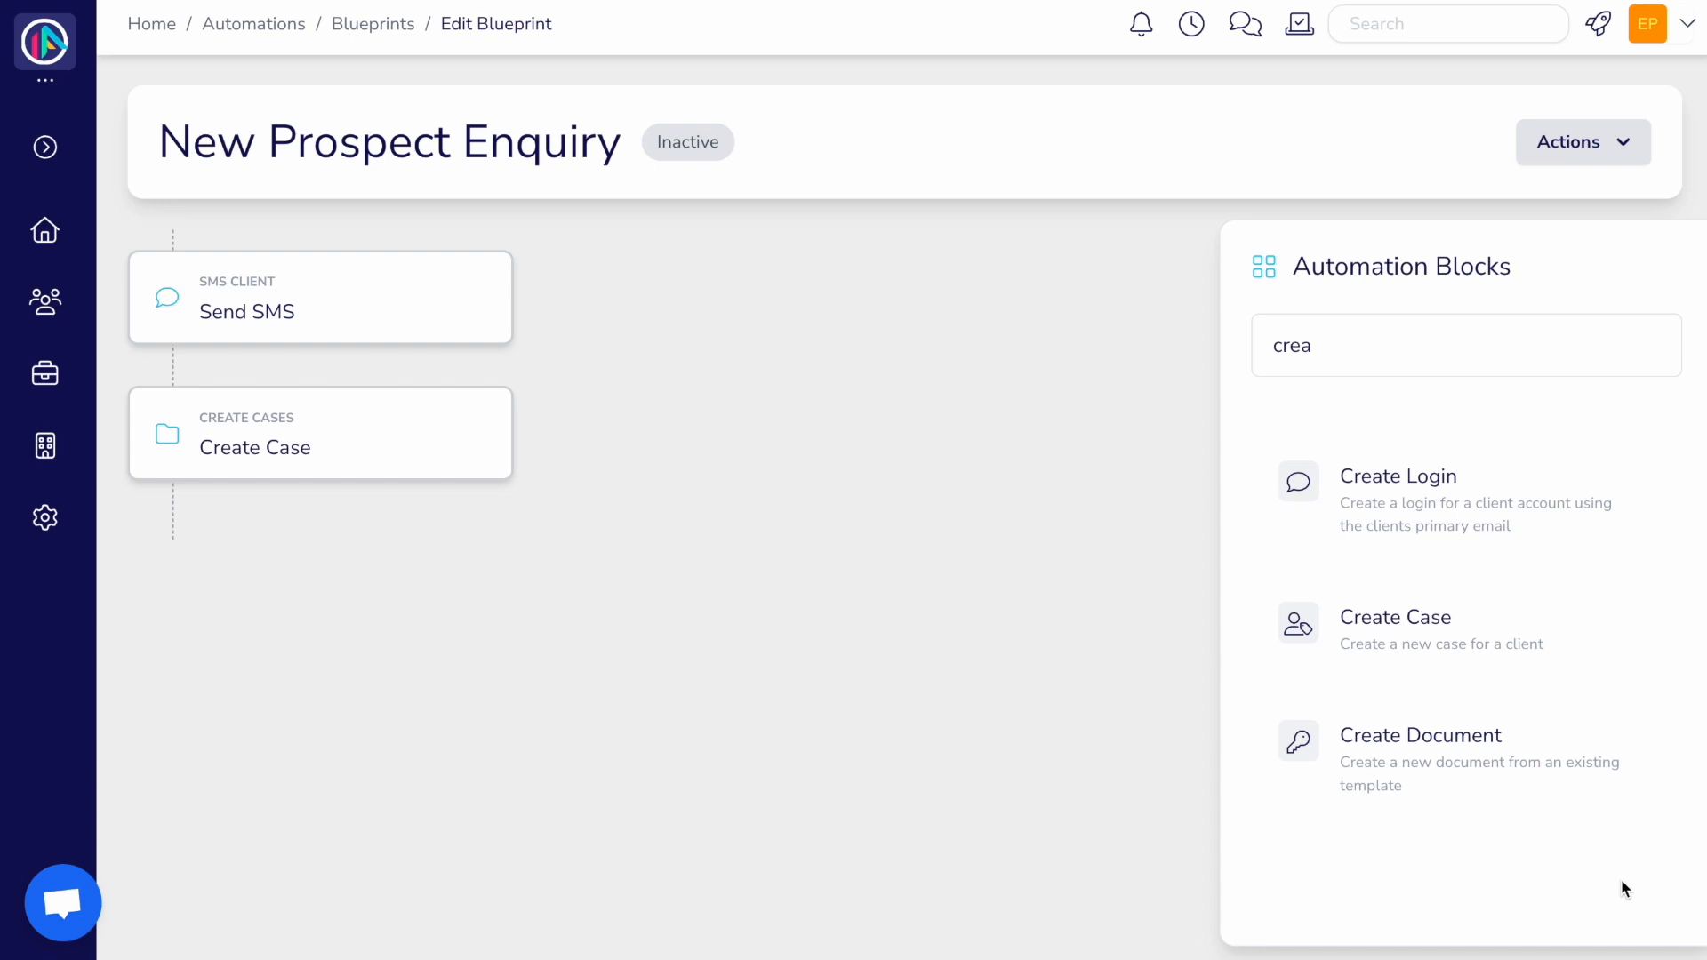
left_click(1390, 345)
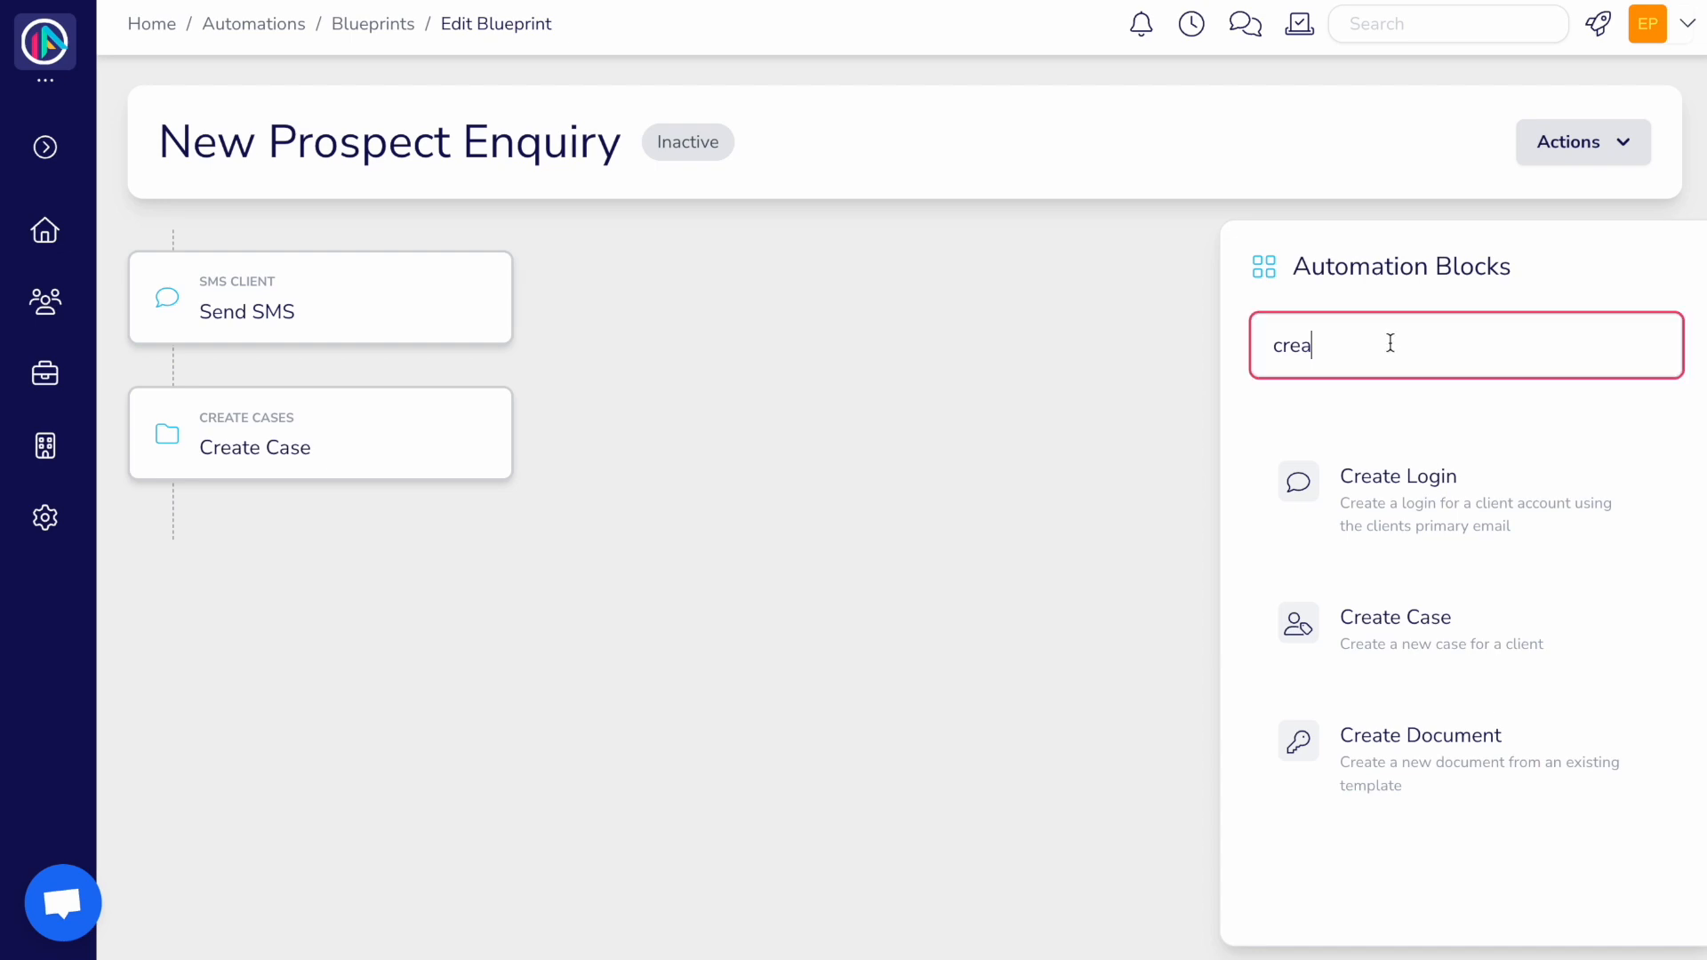
Step: Add a Run Workflow step running New Prospect on the New Prospect Onboarding case
key("BackSpace")
key("BackSpace")
key("BackSpace")
key("BackSpace")
type("run")
left_click_drag(1494, 454, 345, 531)
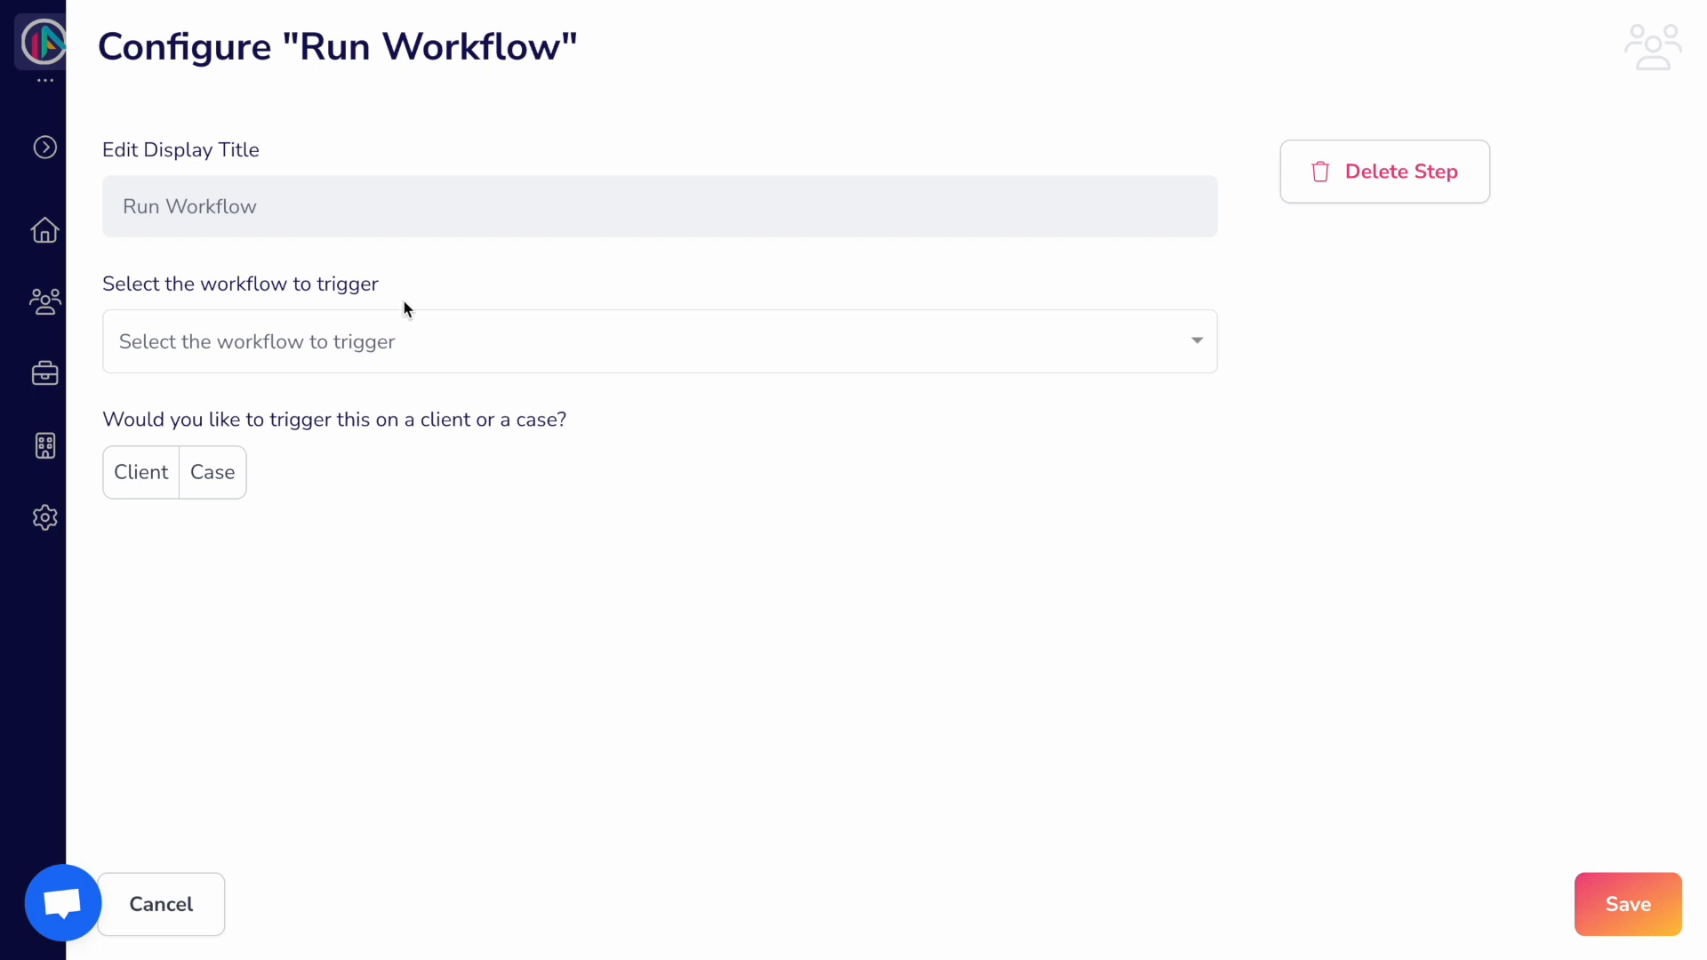
left_click(402, 336)
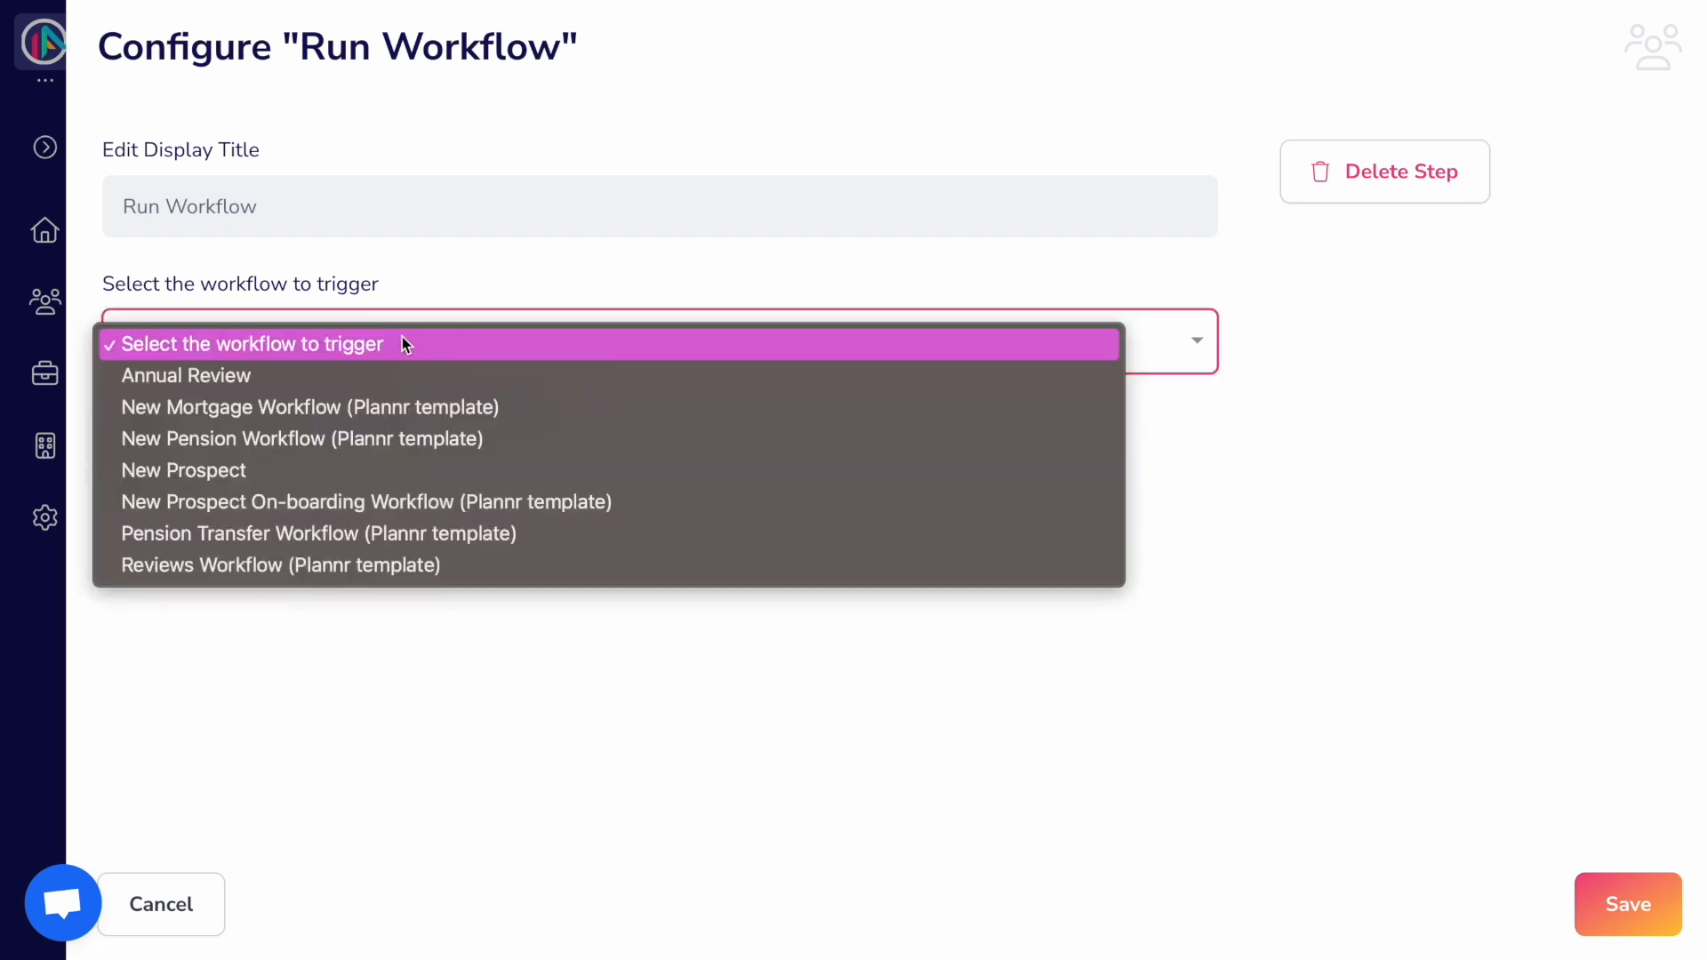
left_click(377, 468)
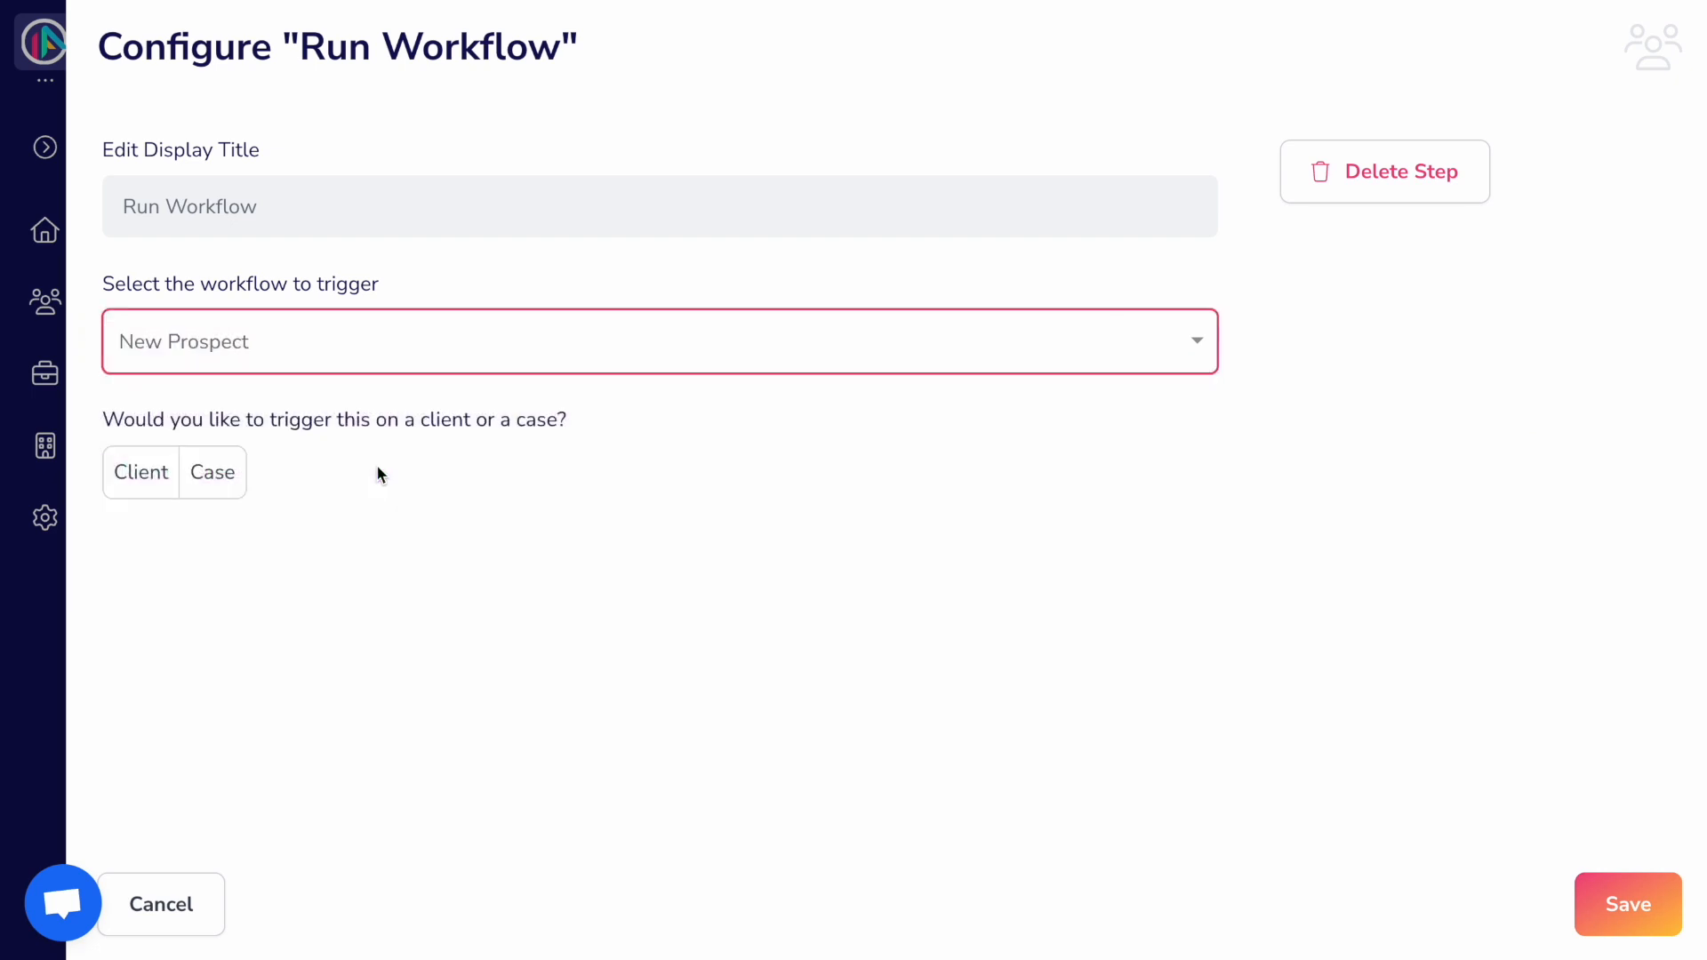
left_click(230, 472)
left_click(233, 611)
left_click(233, 612)
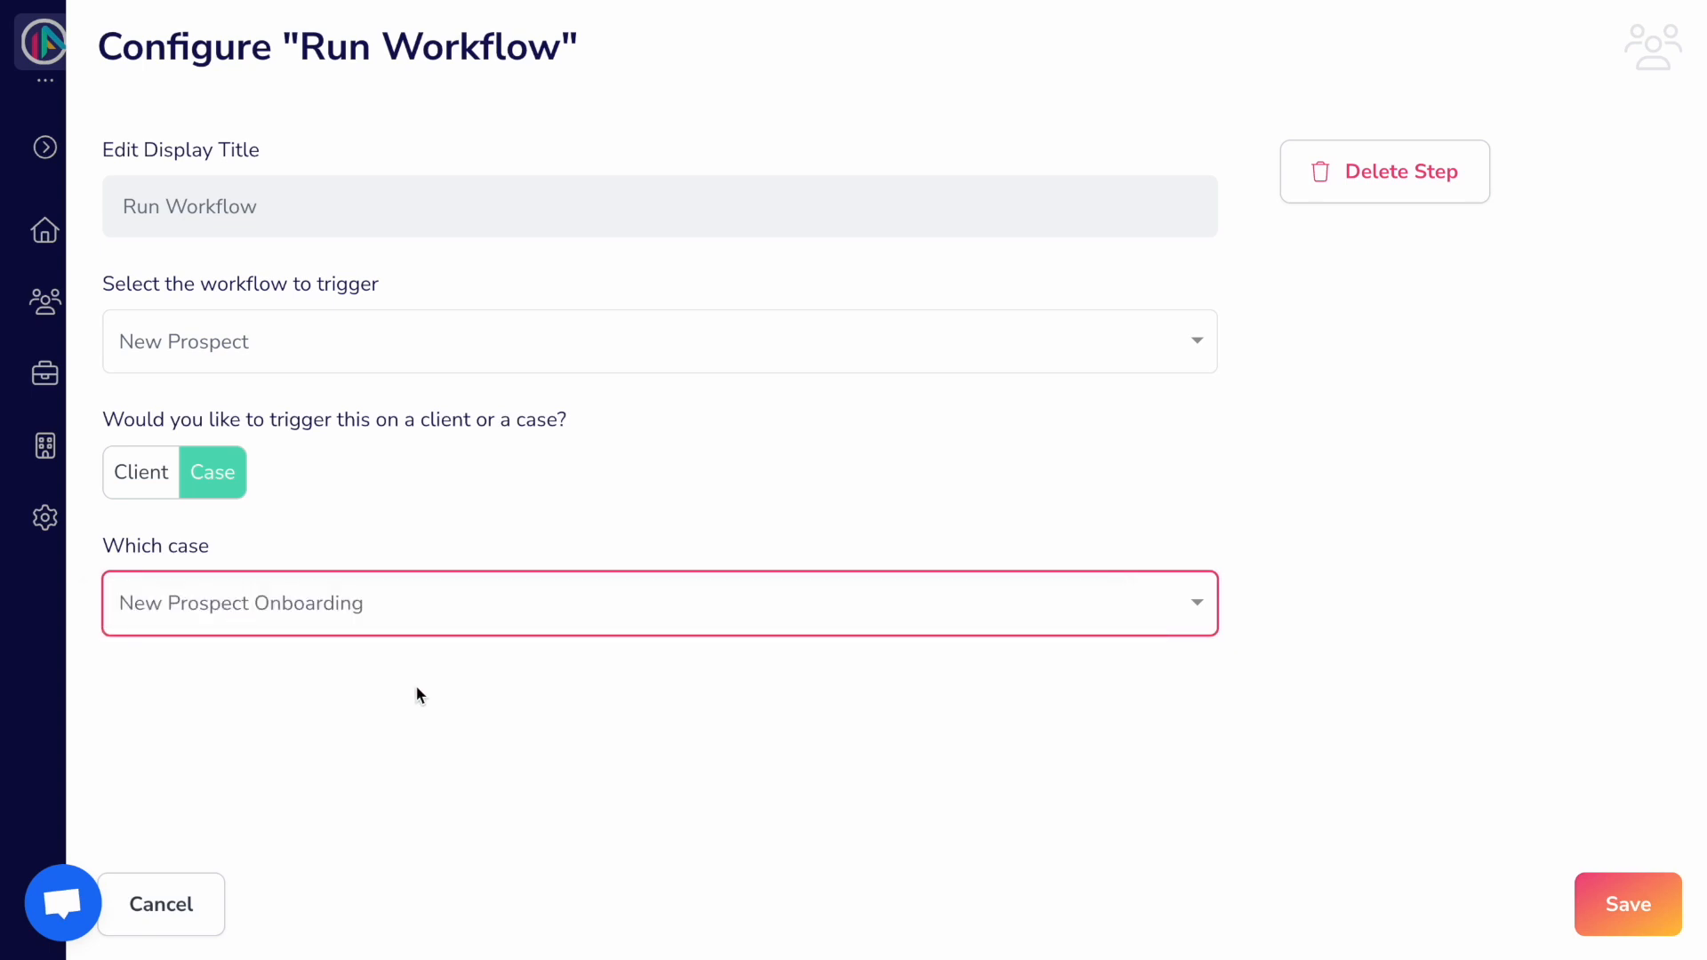
left_click(1614, 900)
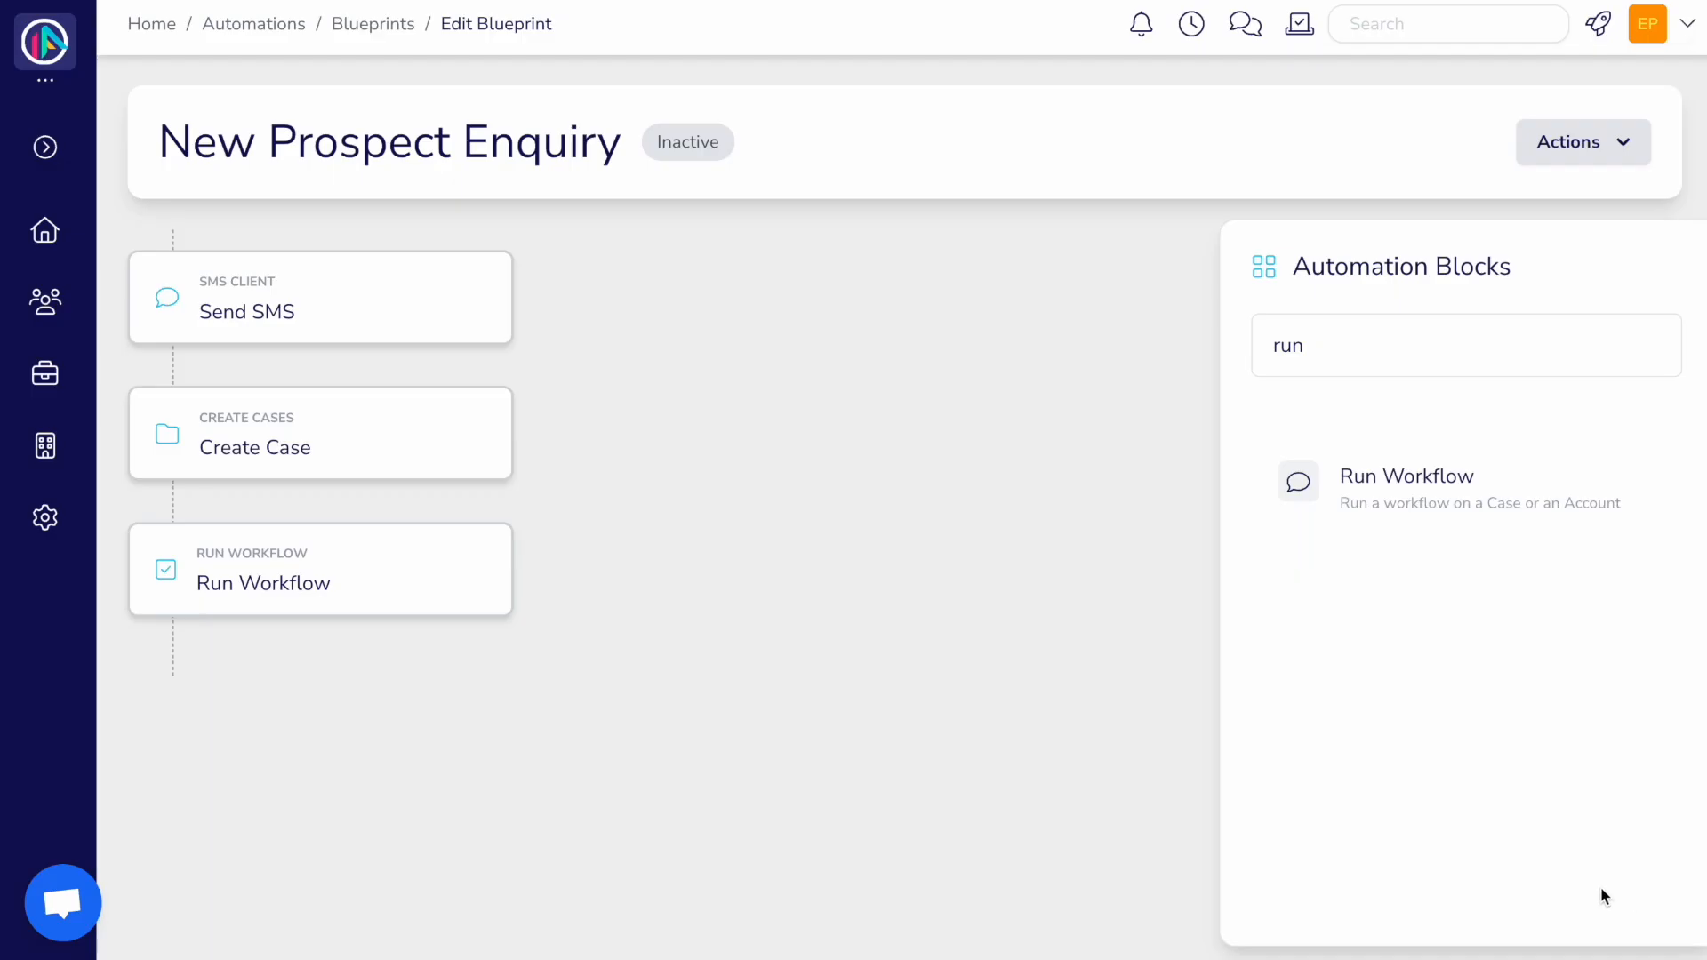
Step: Add a Create Login step with write and delete access enabled and wealth disabled
left_click(1470, 365)
key("BackSpace")
key("BackSpace")
key("BackSpace")
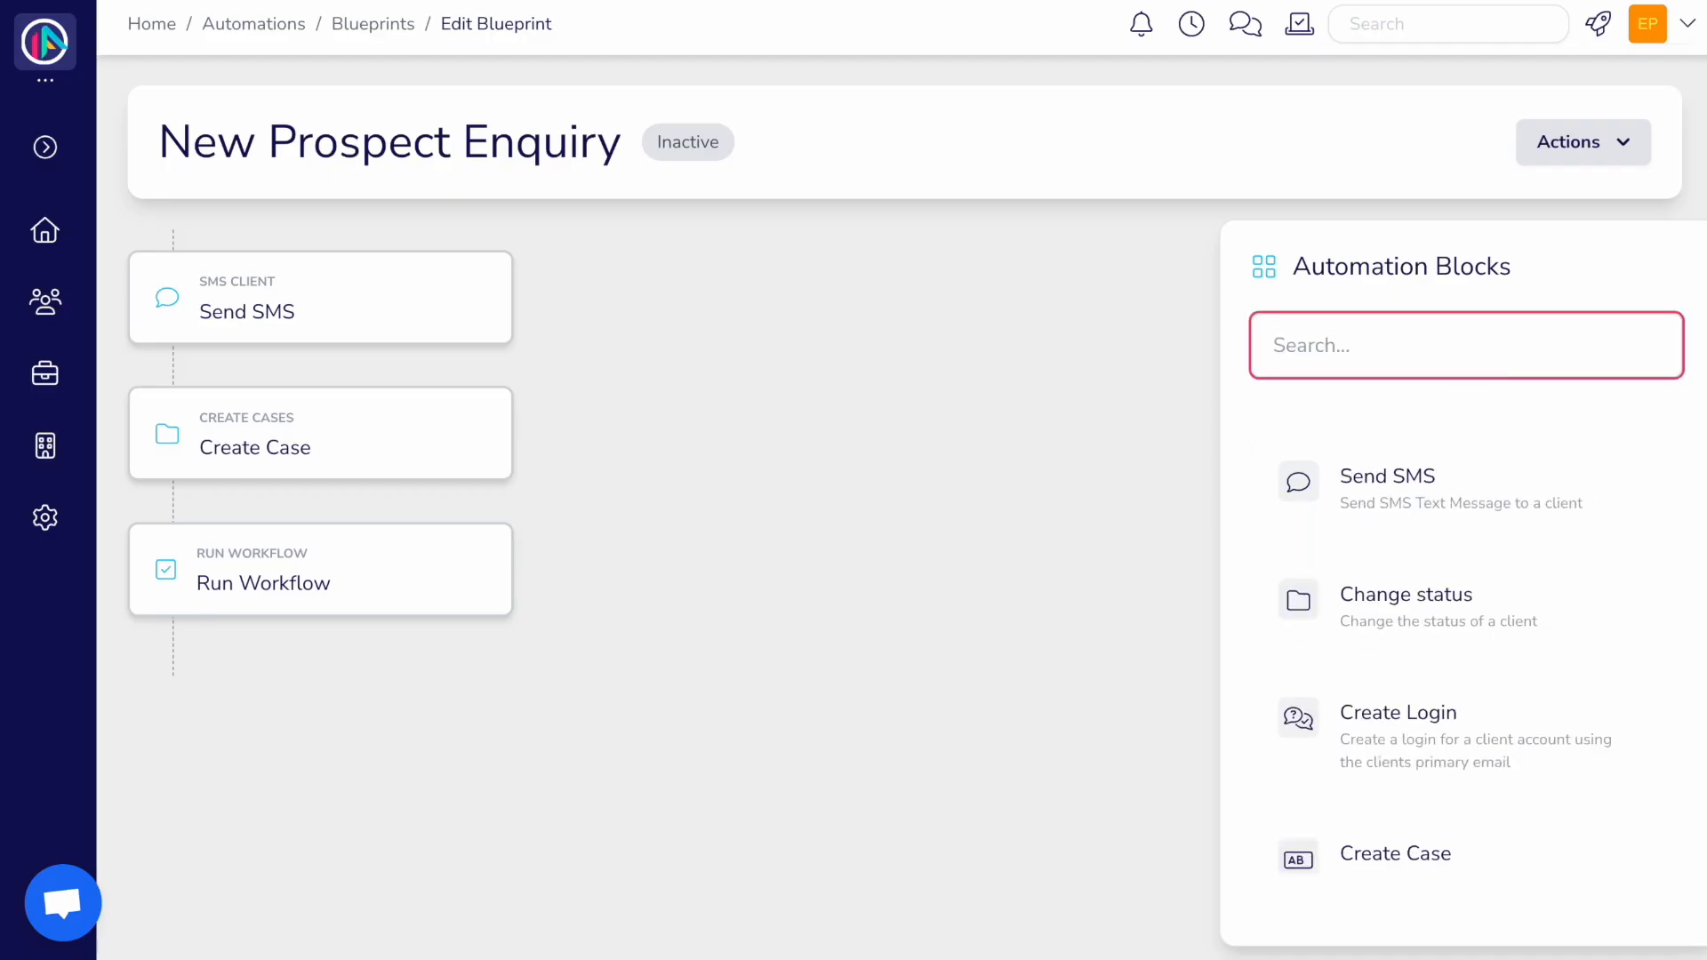
type("crea")
left_click_drag(1485, 484, 335, 680)
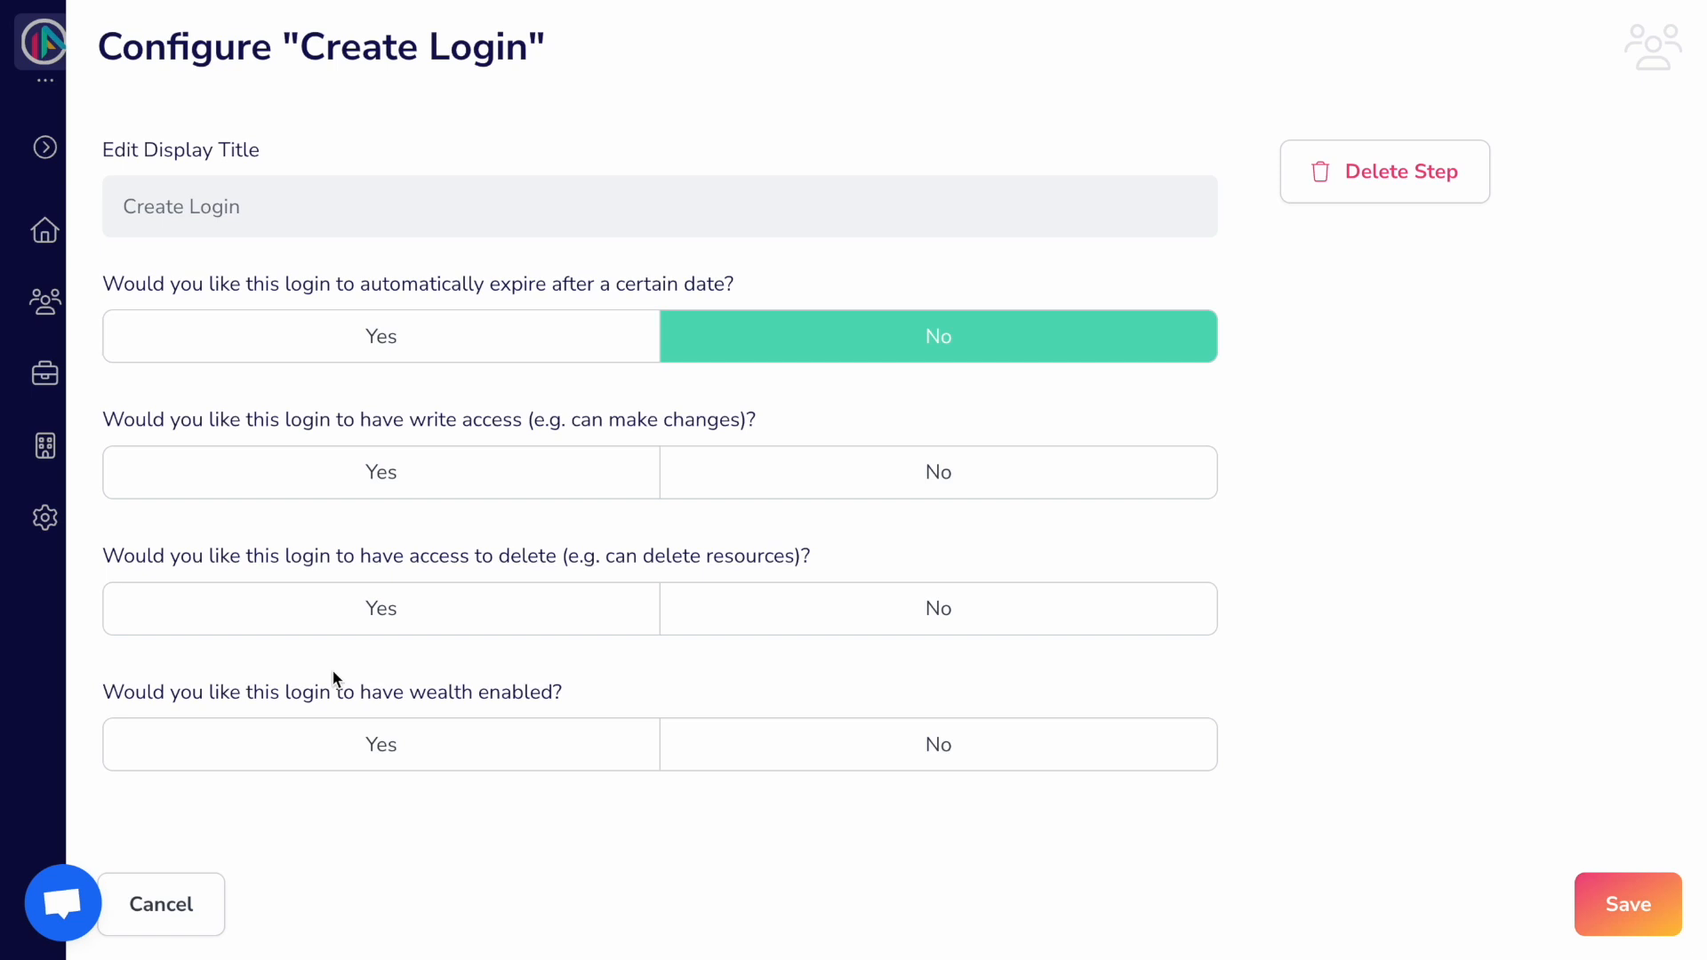
left_click(445, 494)
left_click(523, 642)
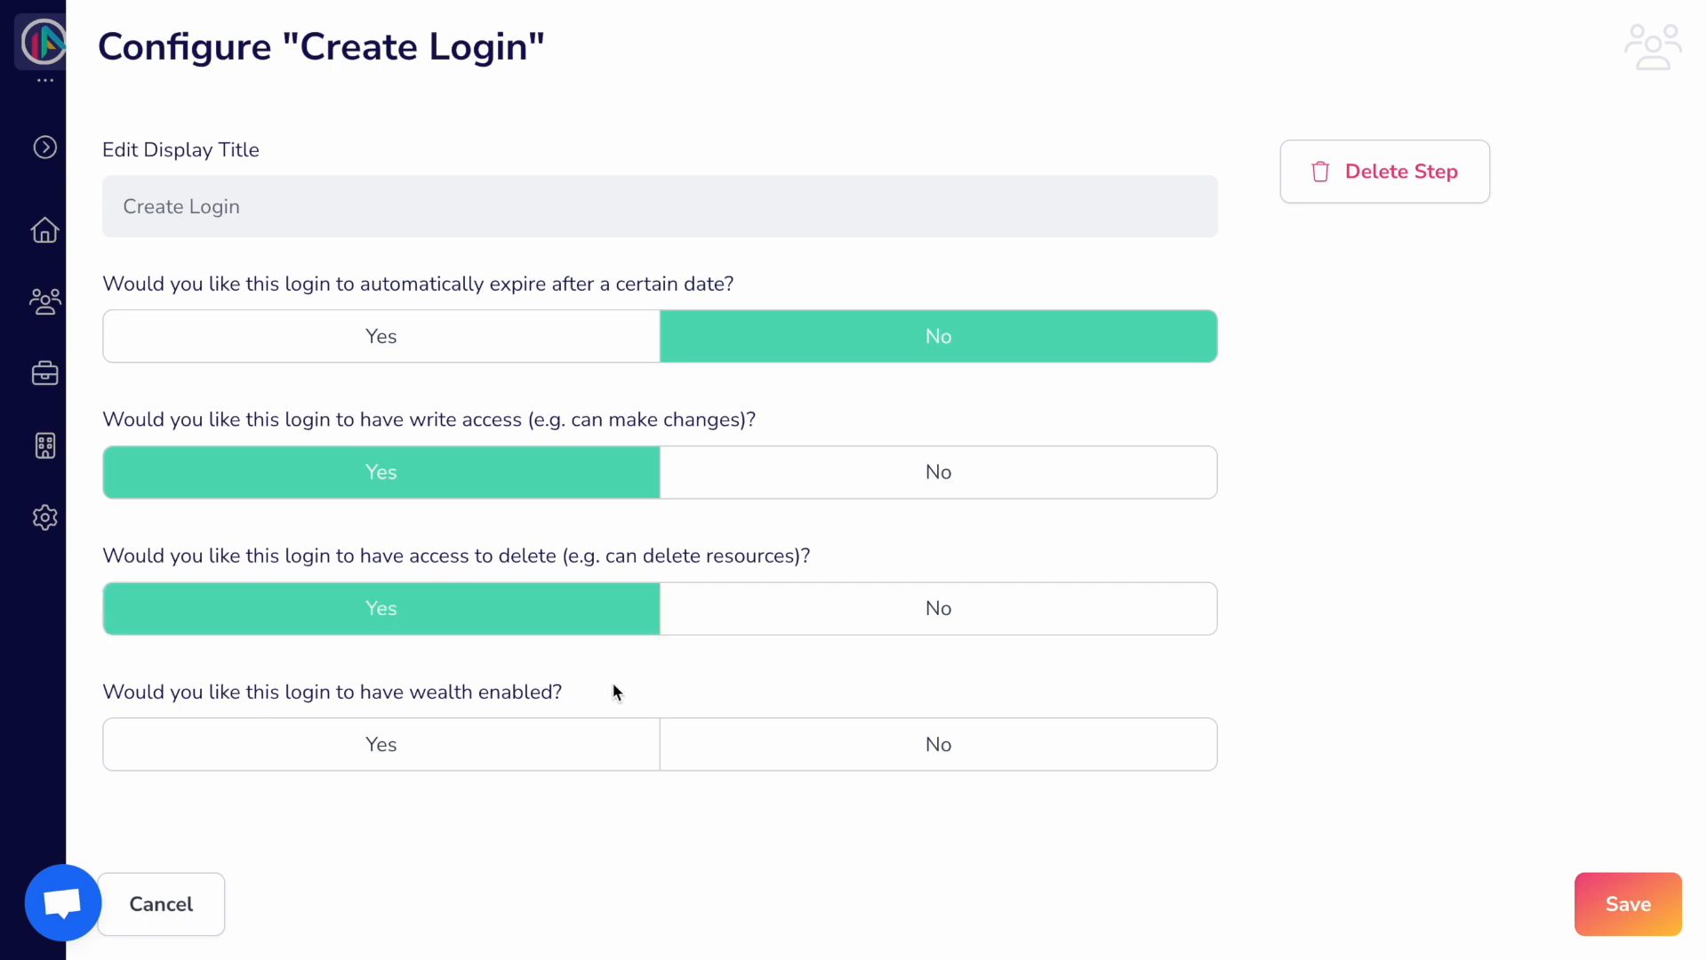
left_click(816, 761)
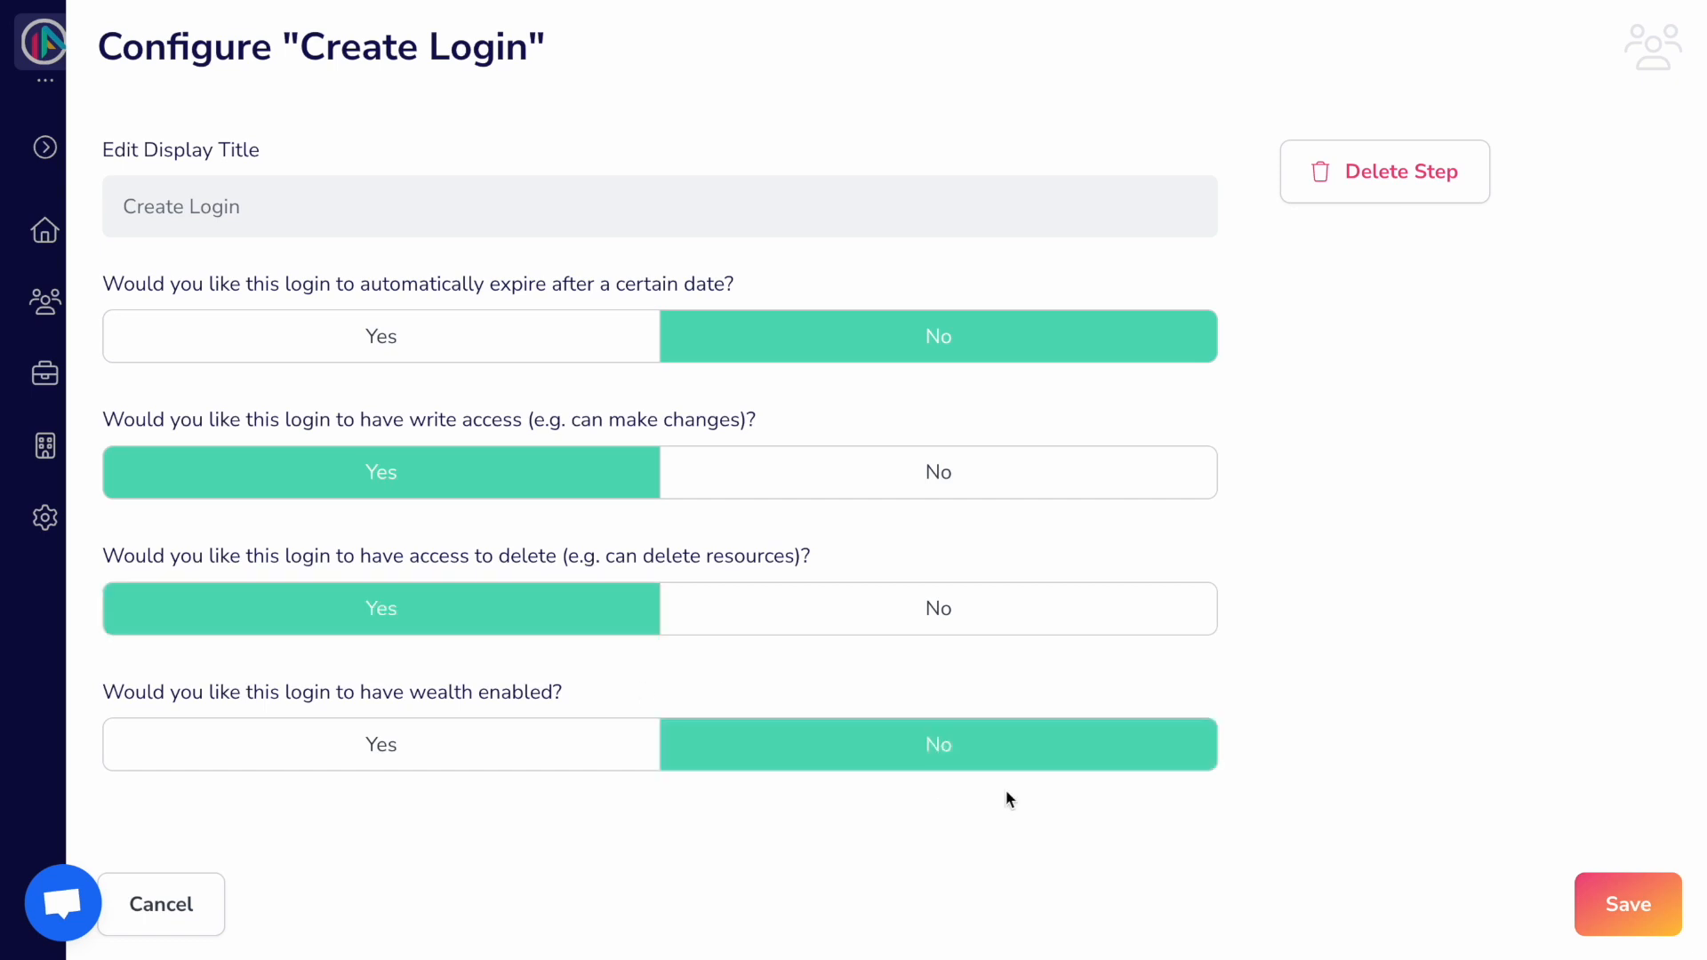
left_click(1622, 904)
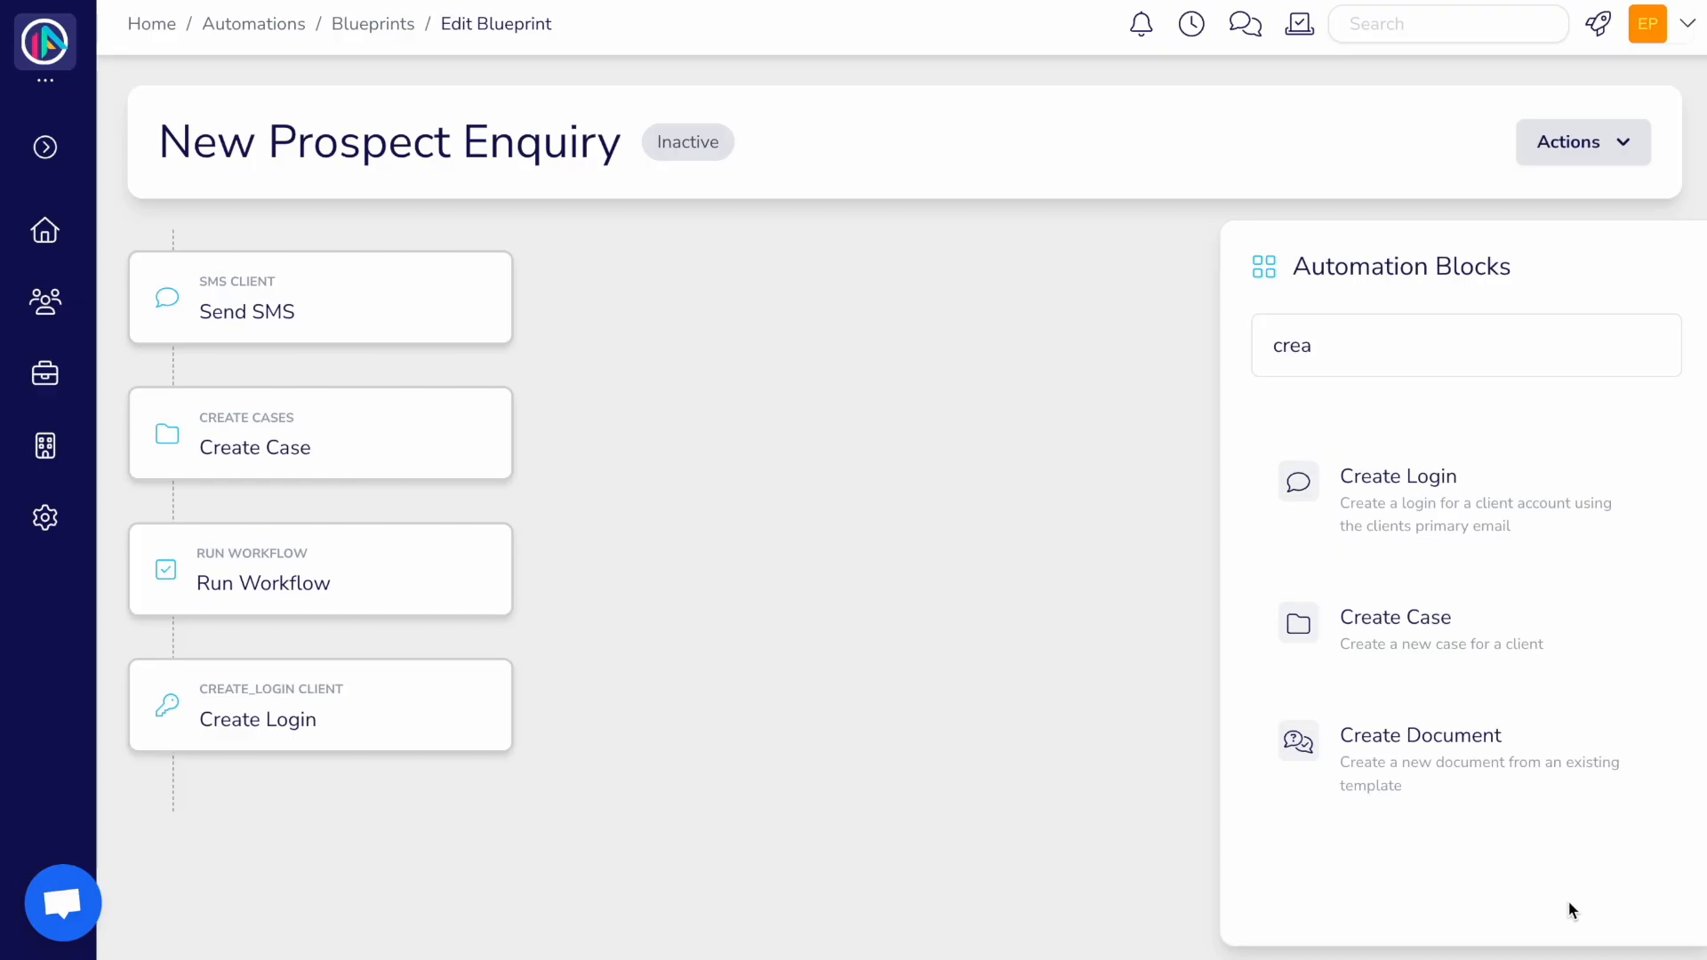
Step: Add a Create Document step named 'Welcome to Plannr!' using the Welcome Pack template
left_click_drag(1589, 780, 306, 817)
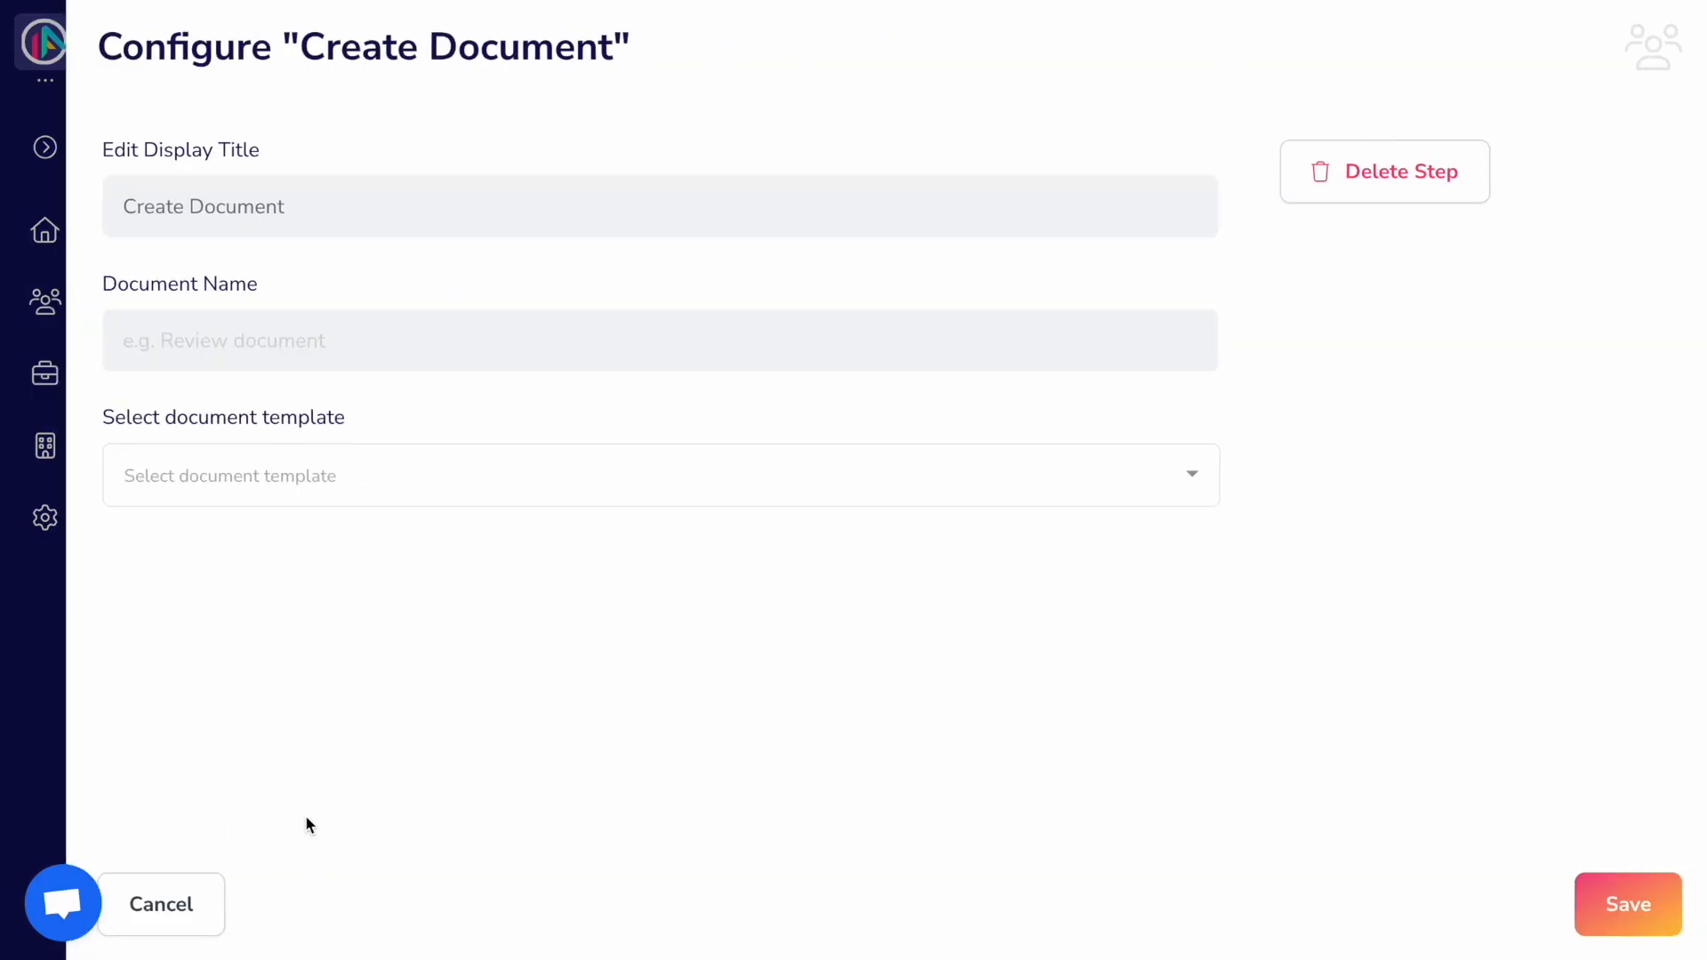
left_click(415, 336)
type("Welcome to Plannr!")
left_click(356, 464)
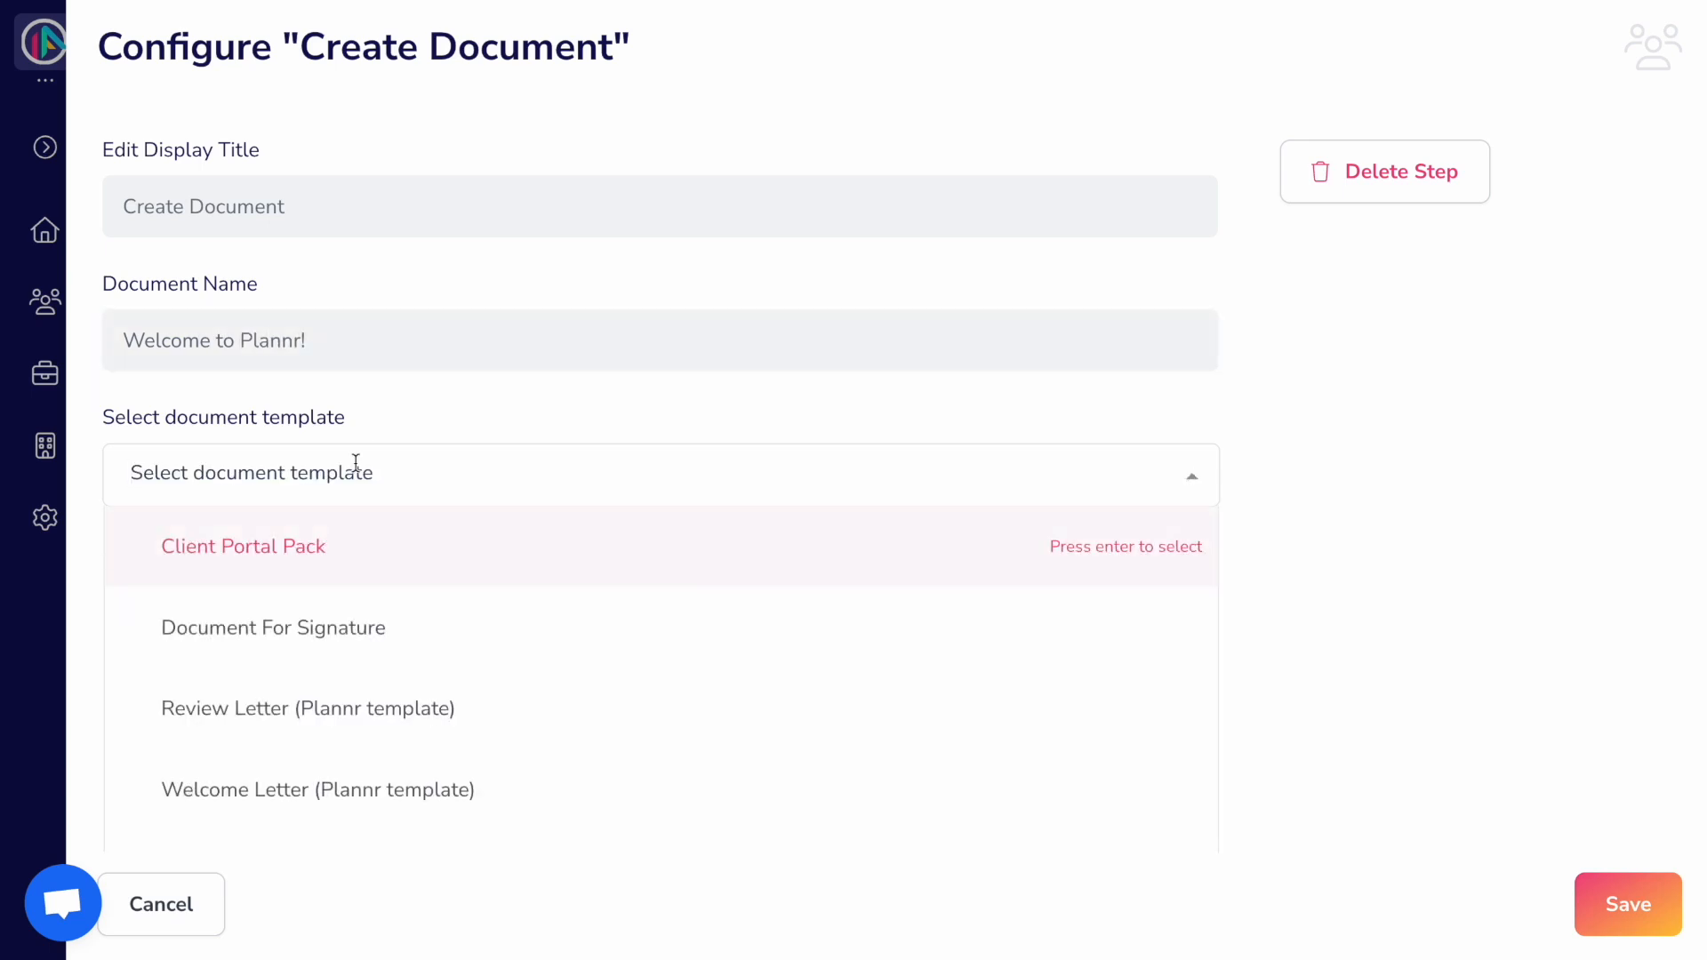
scroll(350, 654, "down", 1)
left_click(305, 833)
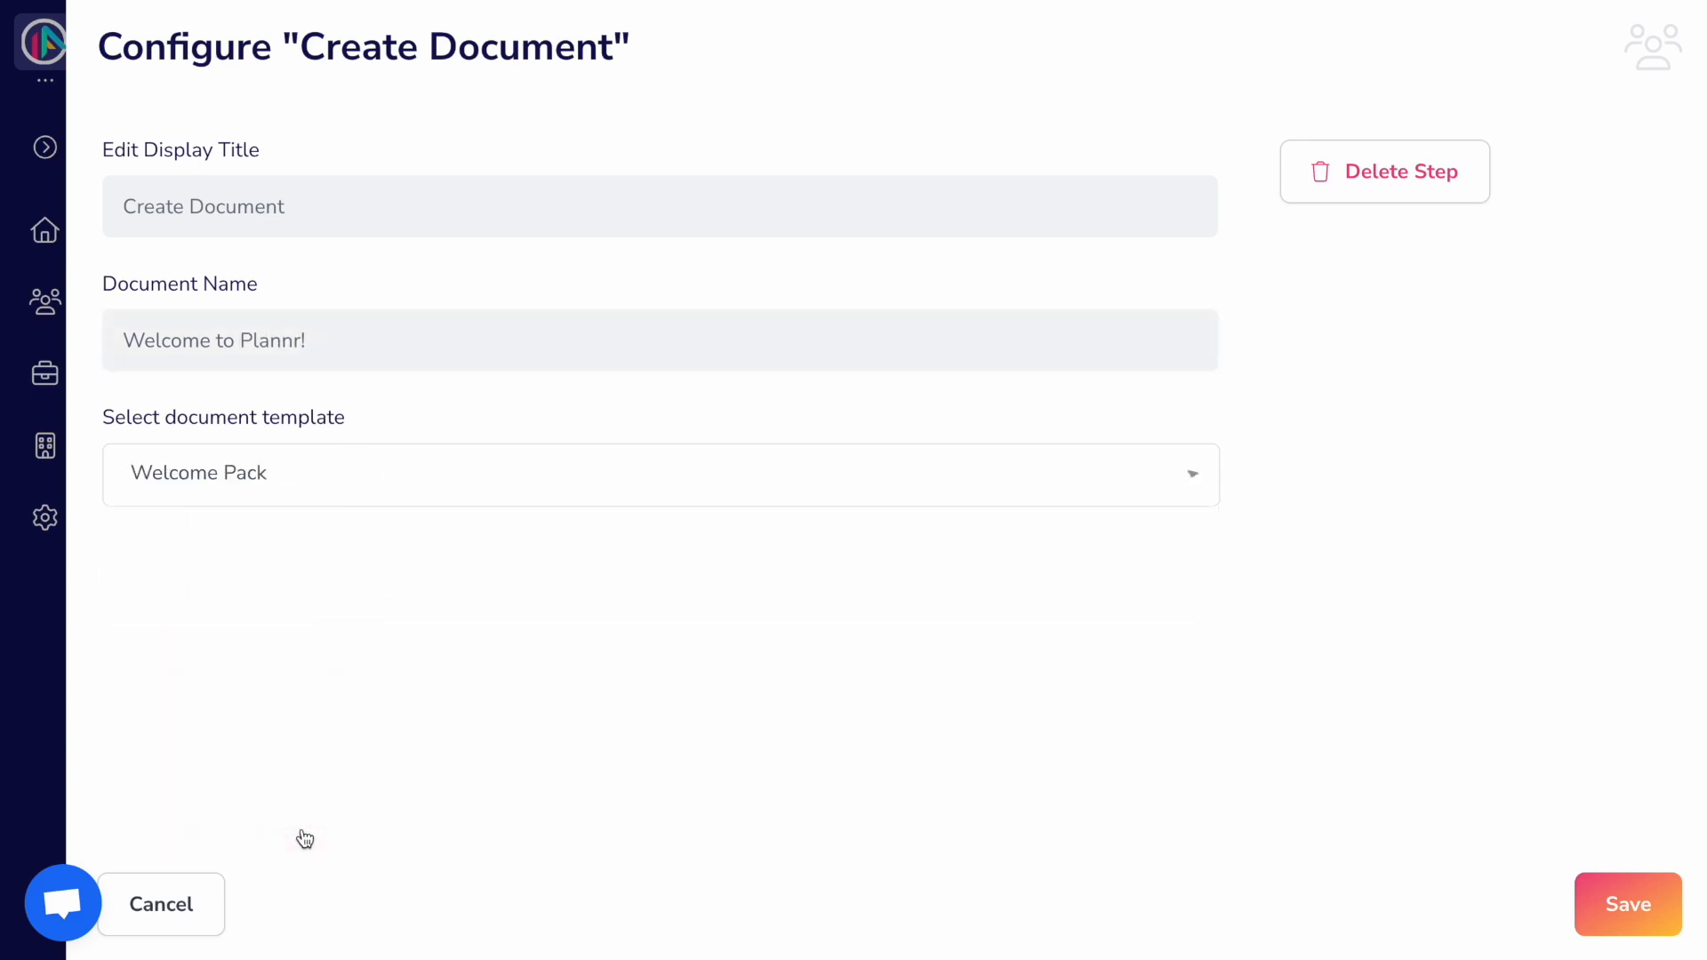
left_click(1638, 923)
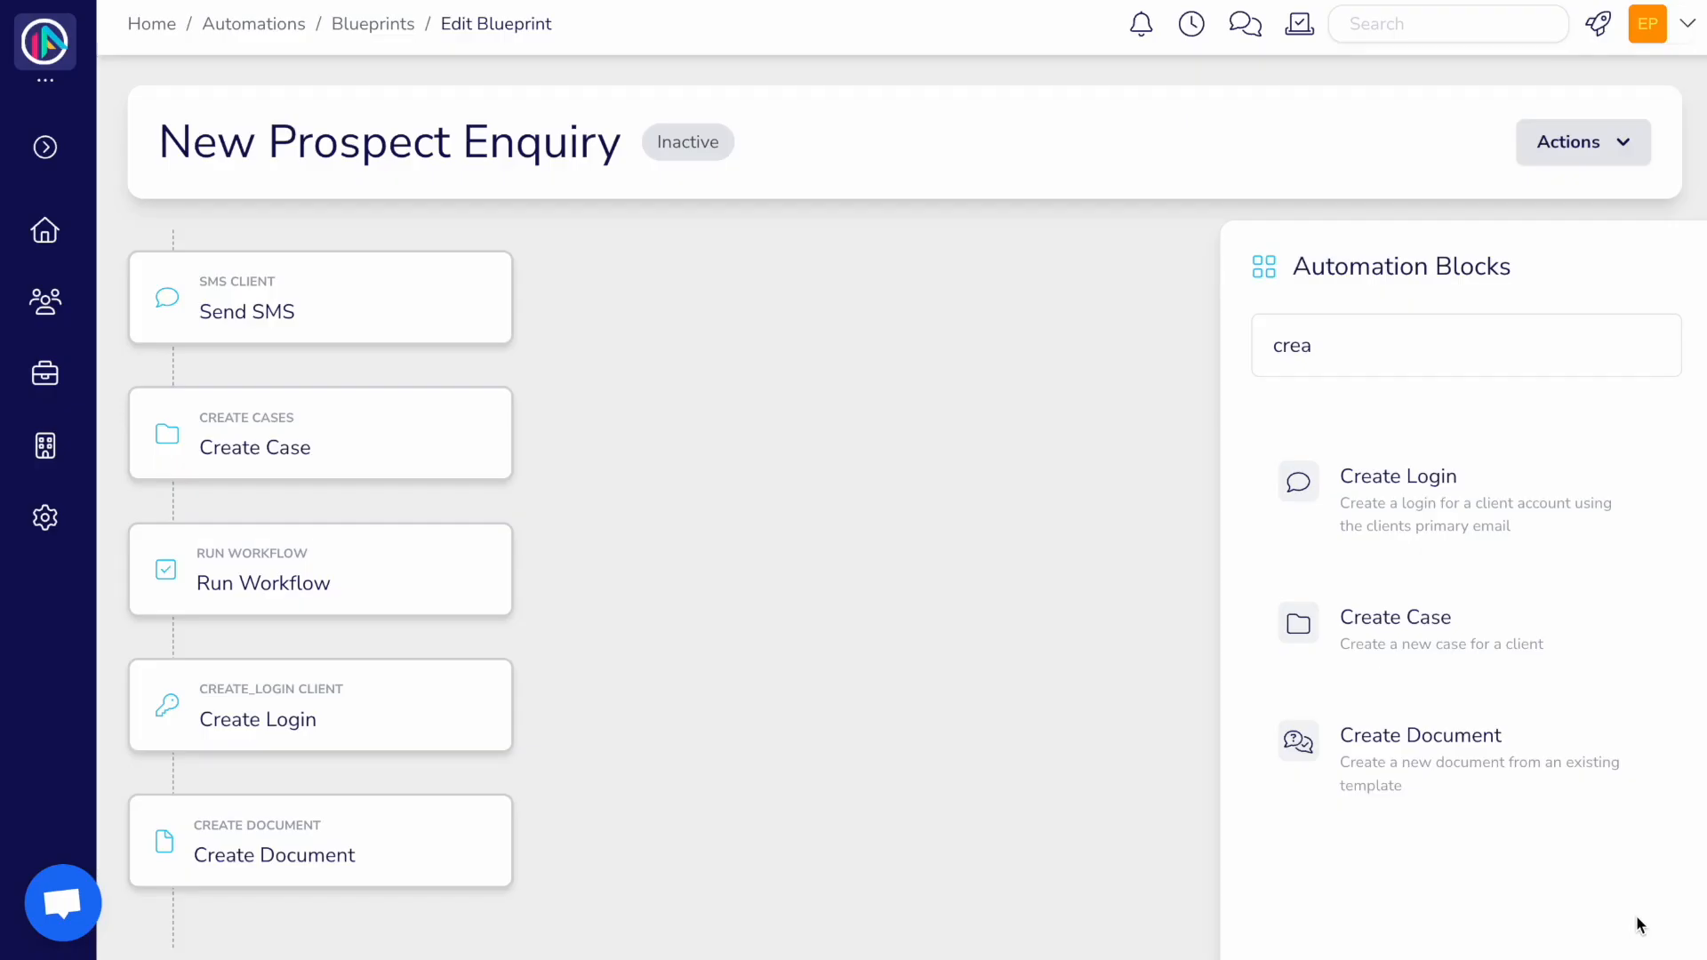
left_click(1337, 350)
Step: Add a Share Document step sharing Welcome to Plannr! in a 'Welcome Onboard' conversation with pasted message
key("BackSpace")
key("BackSpace")
key("BackSpace")
key("BackSpace")
type("share")
left_click_drag(1383, 462, 267, 945)
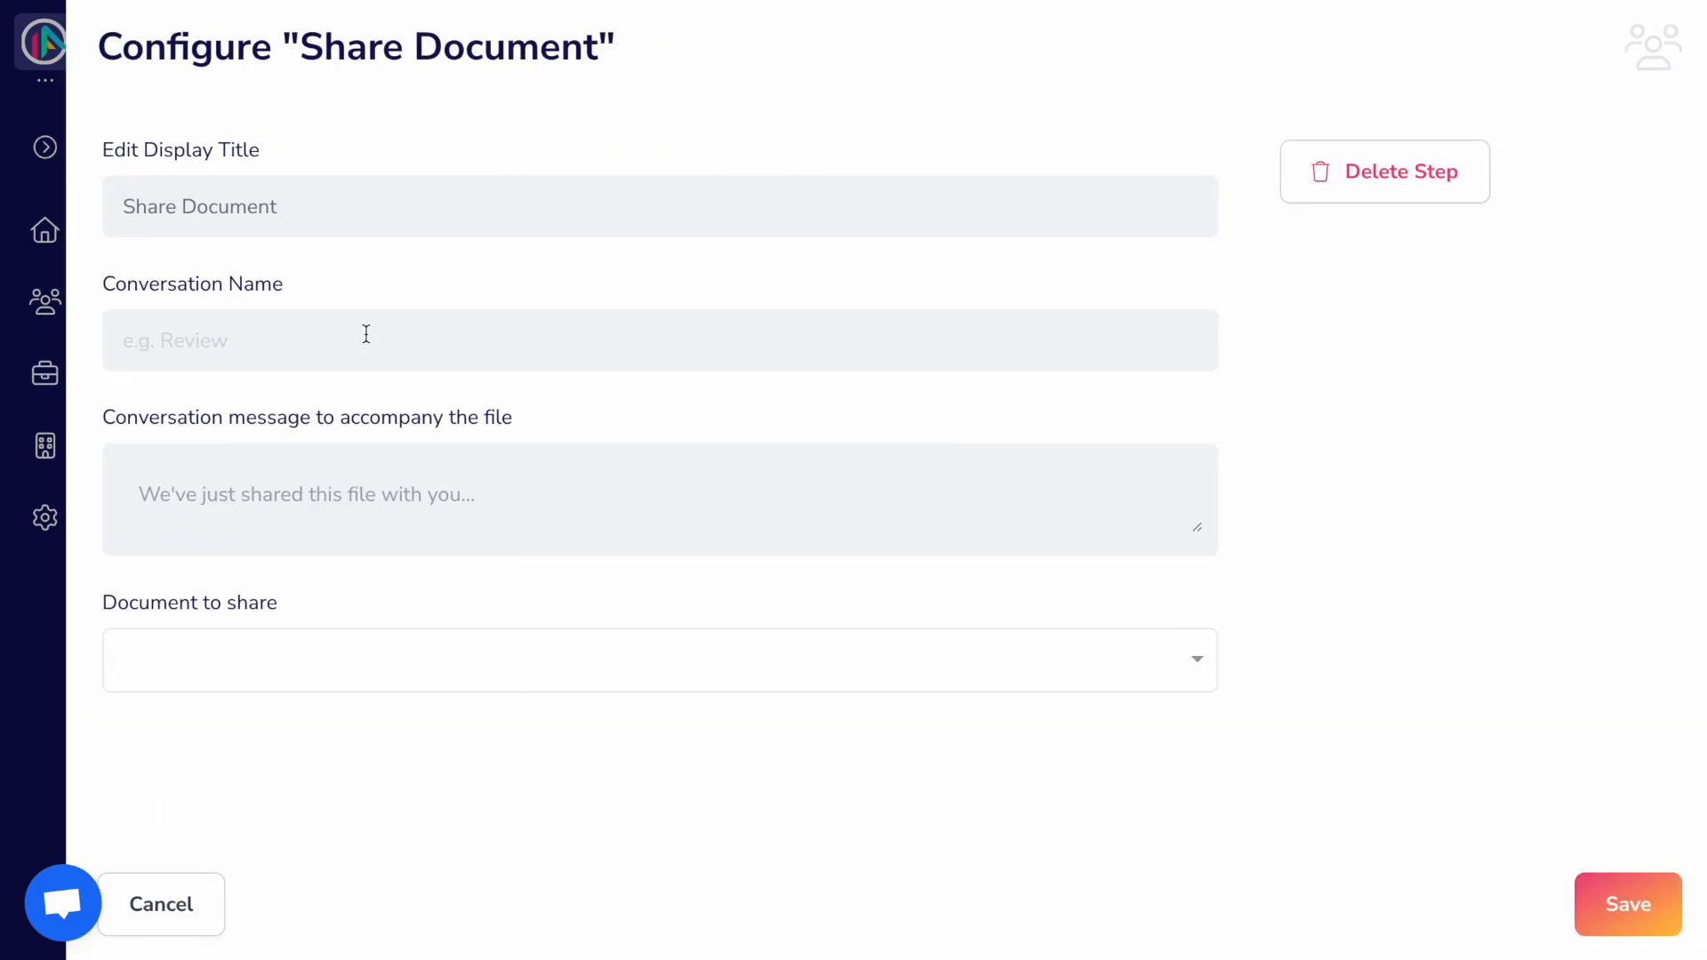
left_click(366, 334)
type("Welcome O")
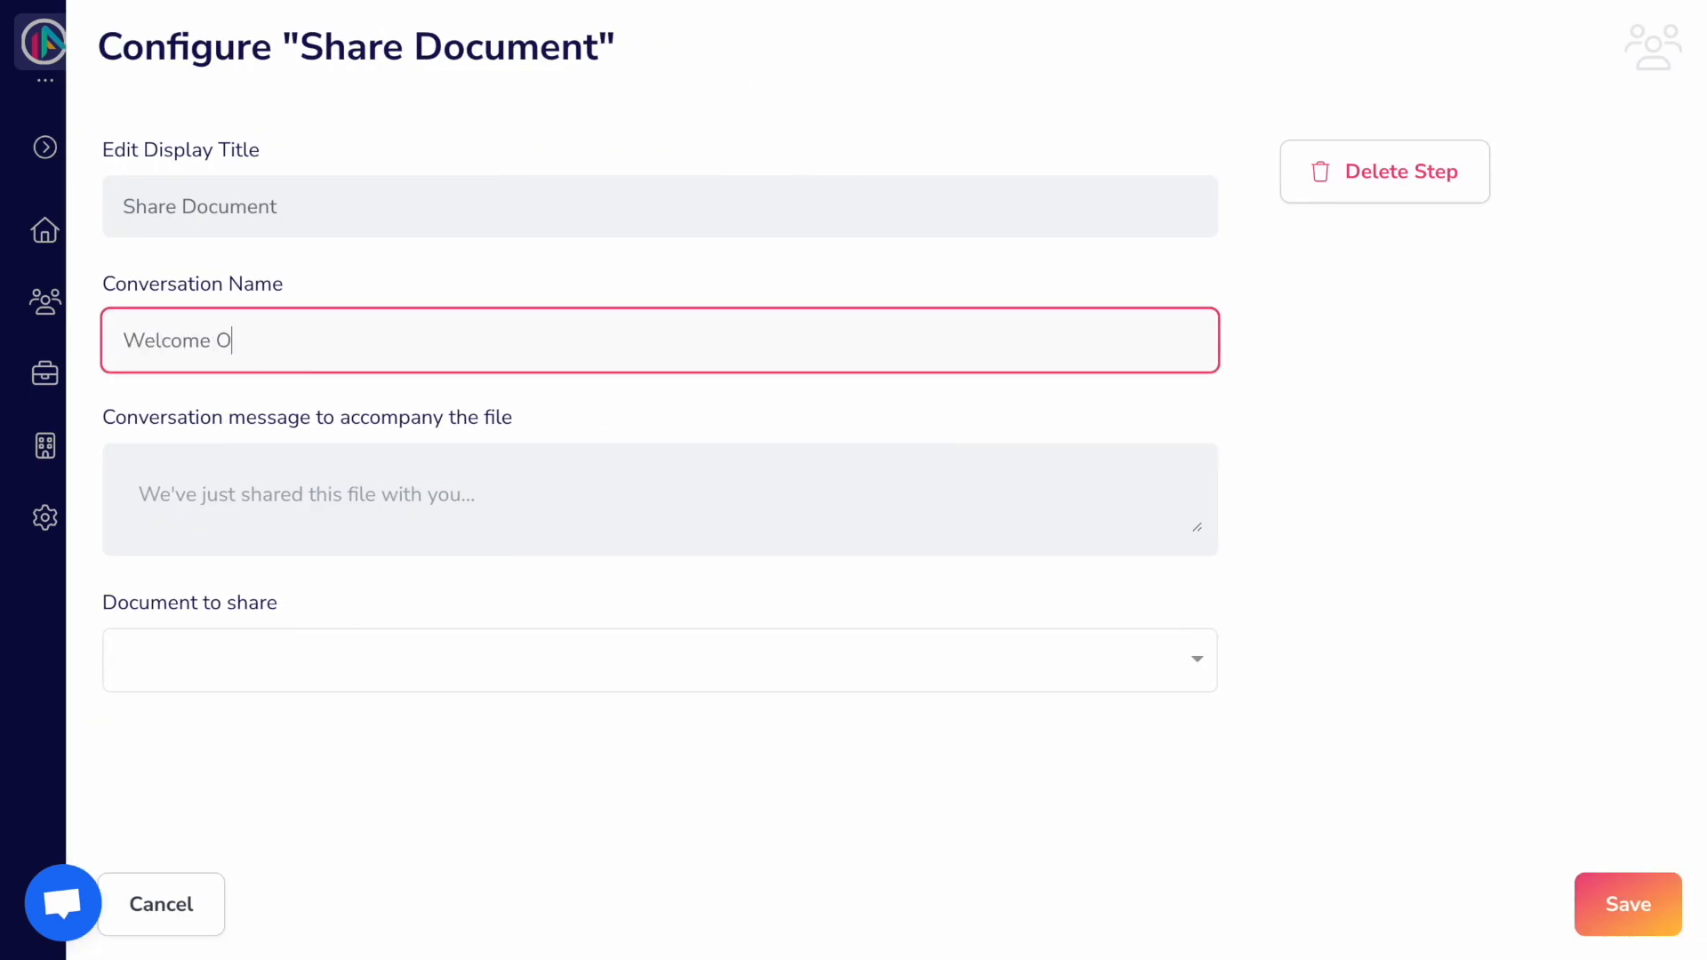
type("nboard")
left_click(267, 474)
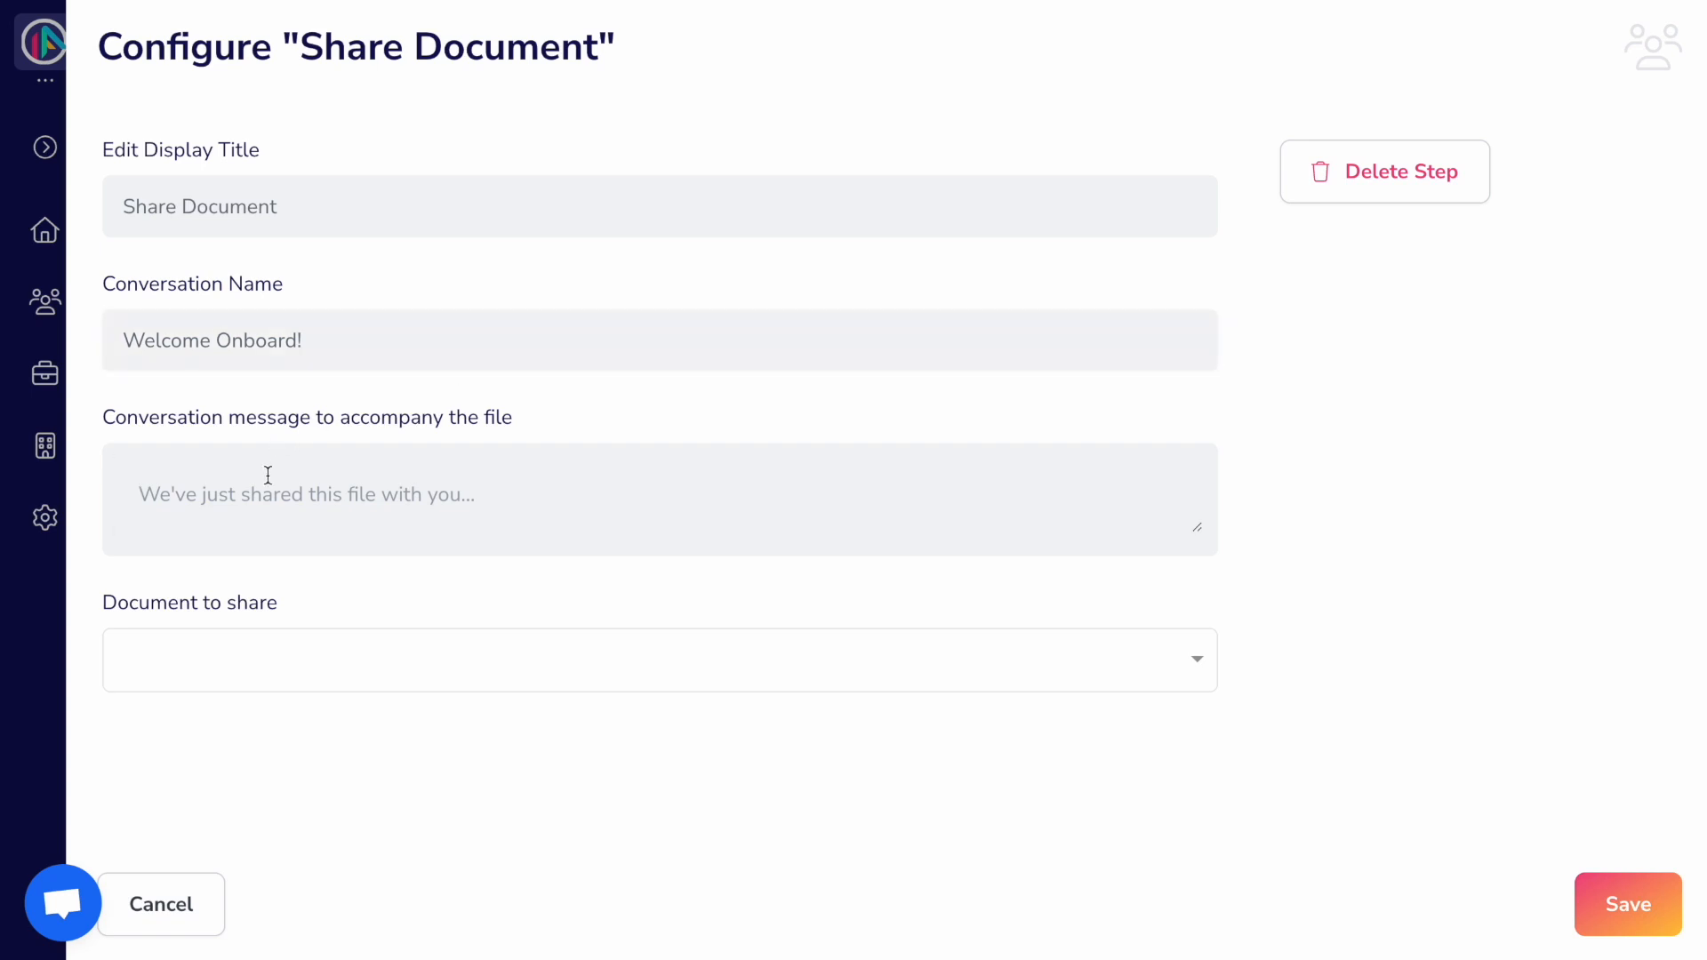
type("Thanks for signing up to our client portal, we're thrilled you've joined us and we're excited to explore your financial situation further with you. Before we get started on our journey, we'd like you to see our brochure on retirement planning, and one of our team will reach out to you in the coming few days to book in an initial chat so we can get to know each other better.  If you have any questions in the meantime please do reach out to us here.  The Plannr Financial Team")
scroll(286, 712, "down", 1)
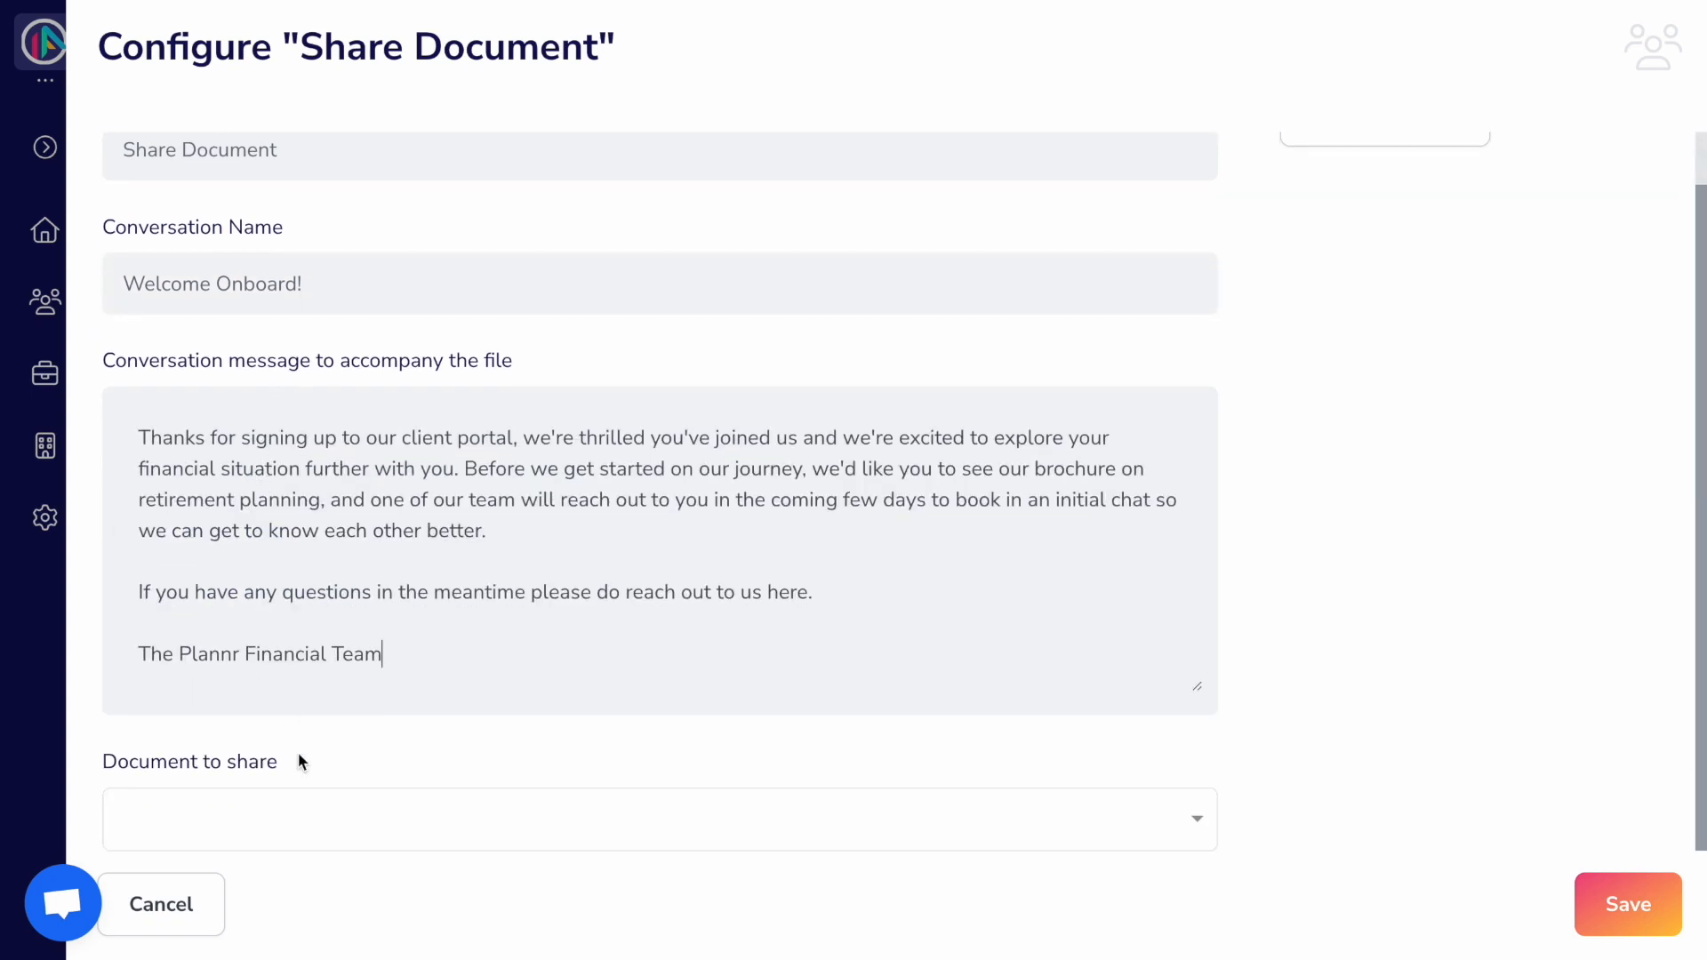
left_click(304, 803)
left_click(298, 823)
left_click(1631, 921)
Step: Add an 'Add a tag to a client' step with the tag 'Onboarded'
scroll(1112, 763, "down", 2)
type("add")
left_click_drag(1391, 312, 313, 892)
left_click(516, 367)
type("Onboarded")
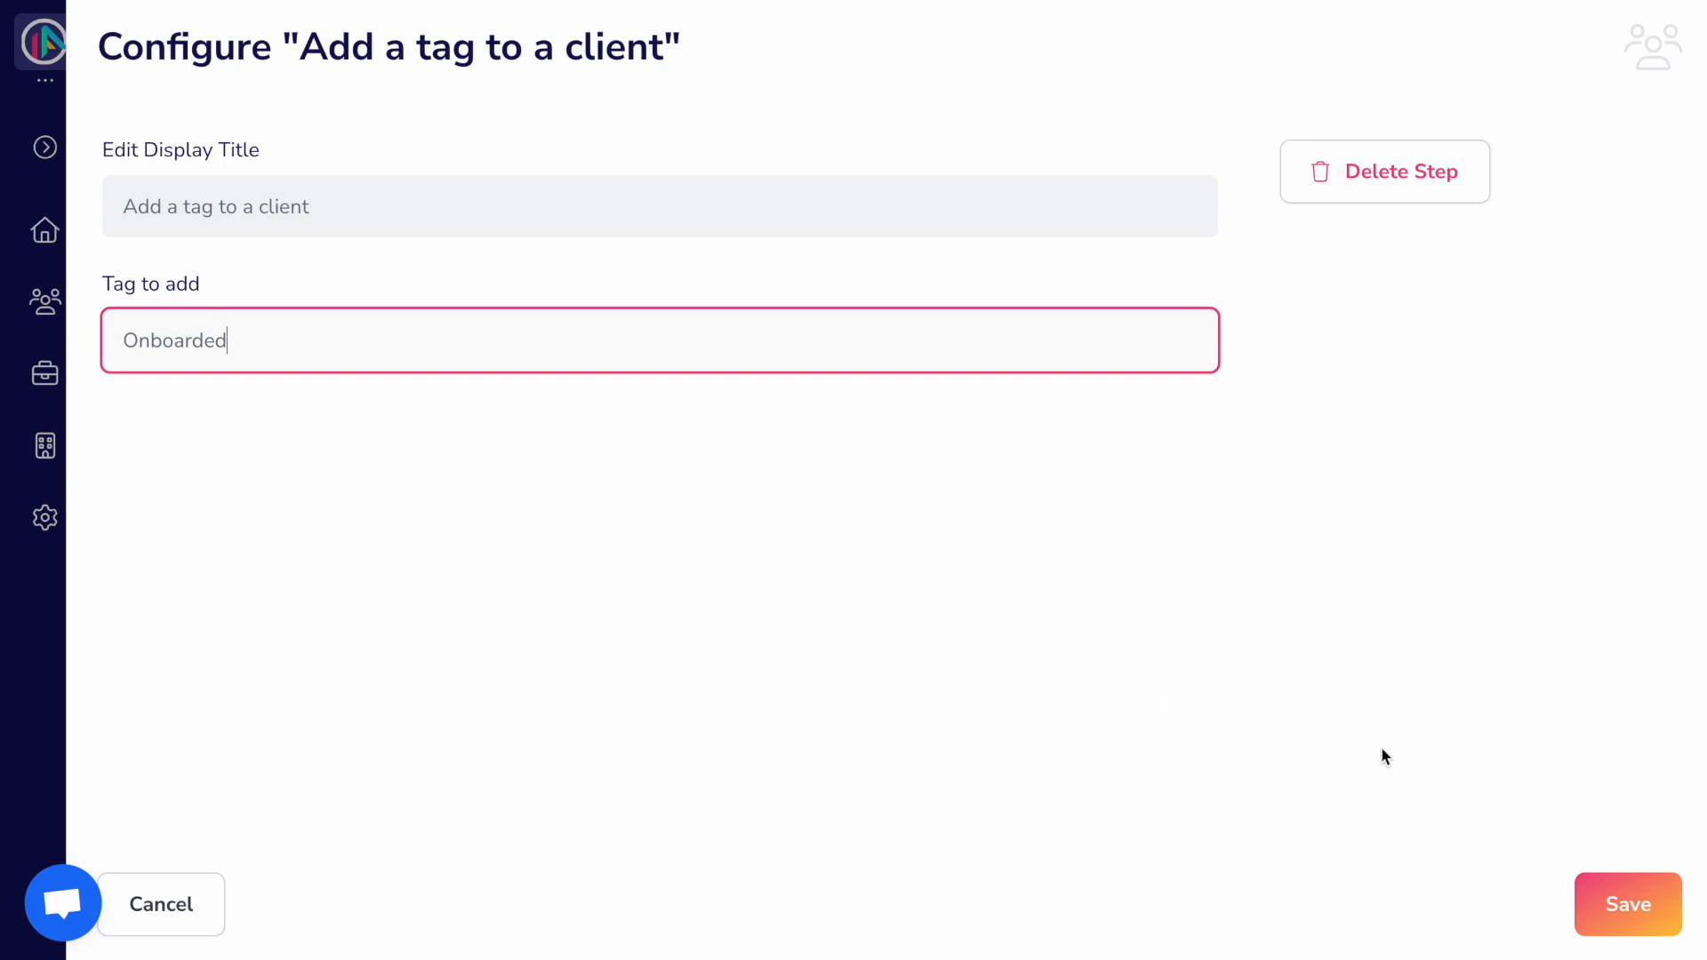
Step: Save the Onboarded tag step so the blueprint ends with seven steps
left_click(1641, 903)
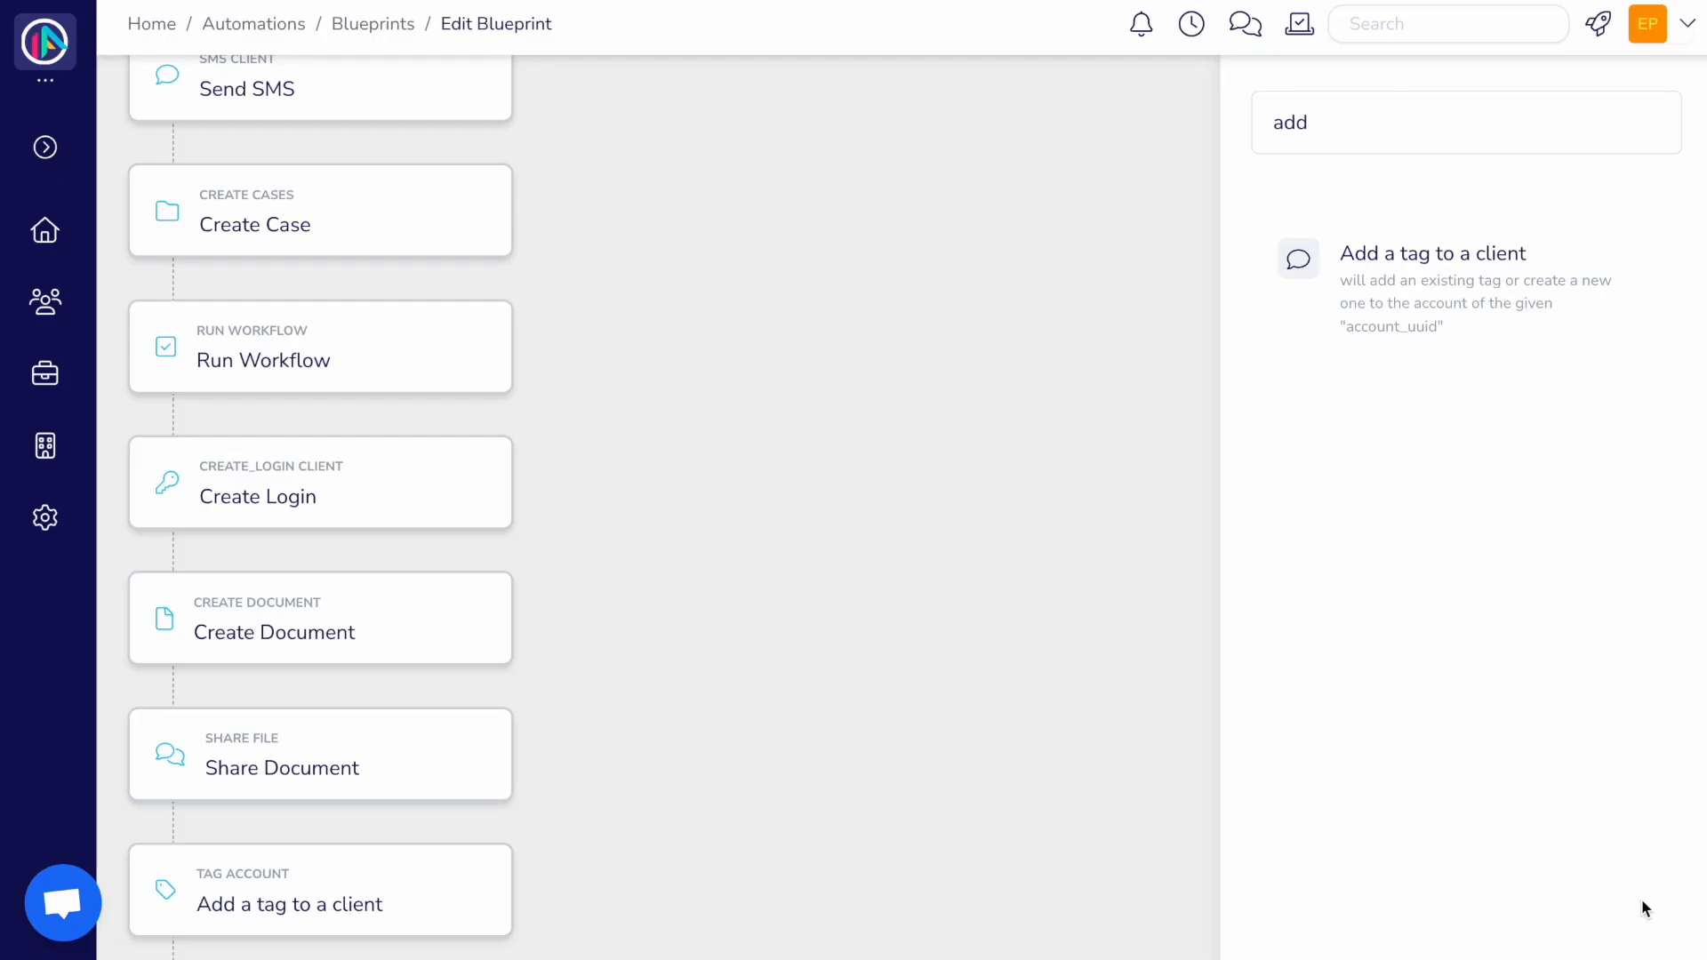
scroll(1288, 629, "up", 3)
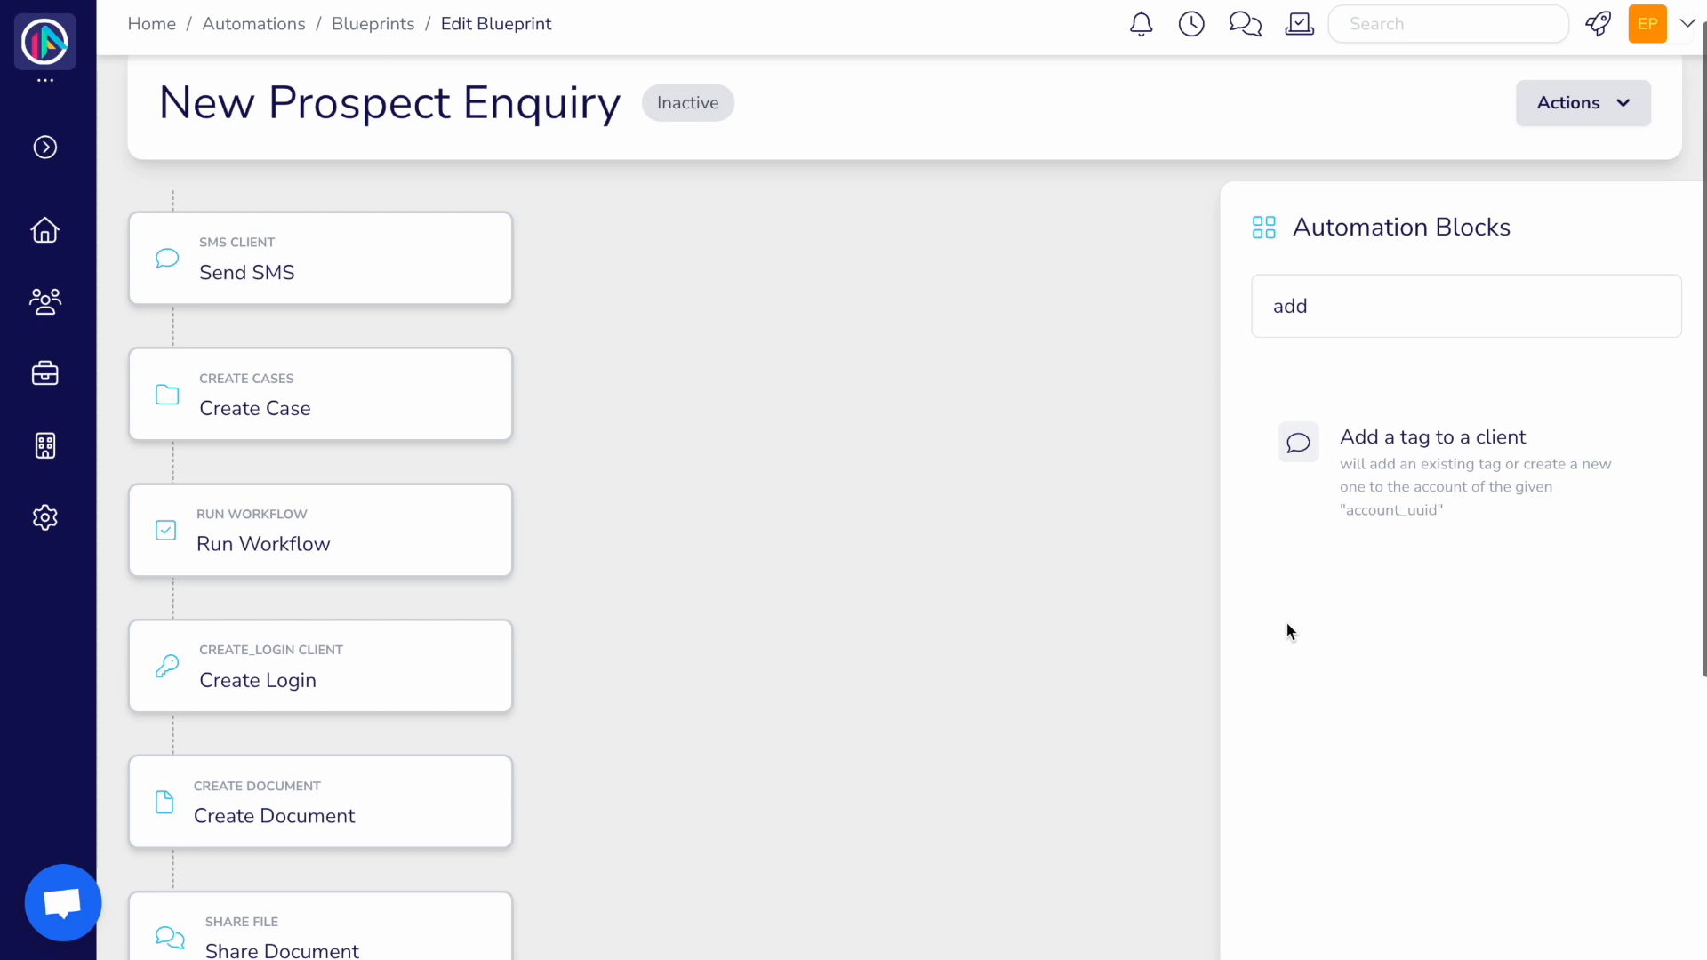
scroll(1287, 622, "up", 1)
Step: Edit the New Prospect Enquiry blueprint, switch on Active, and save it
left_click(1582, 151)
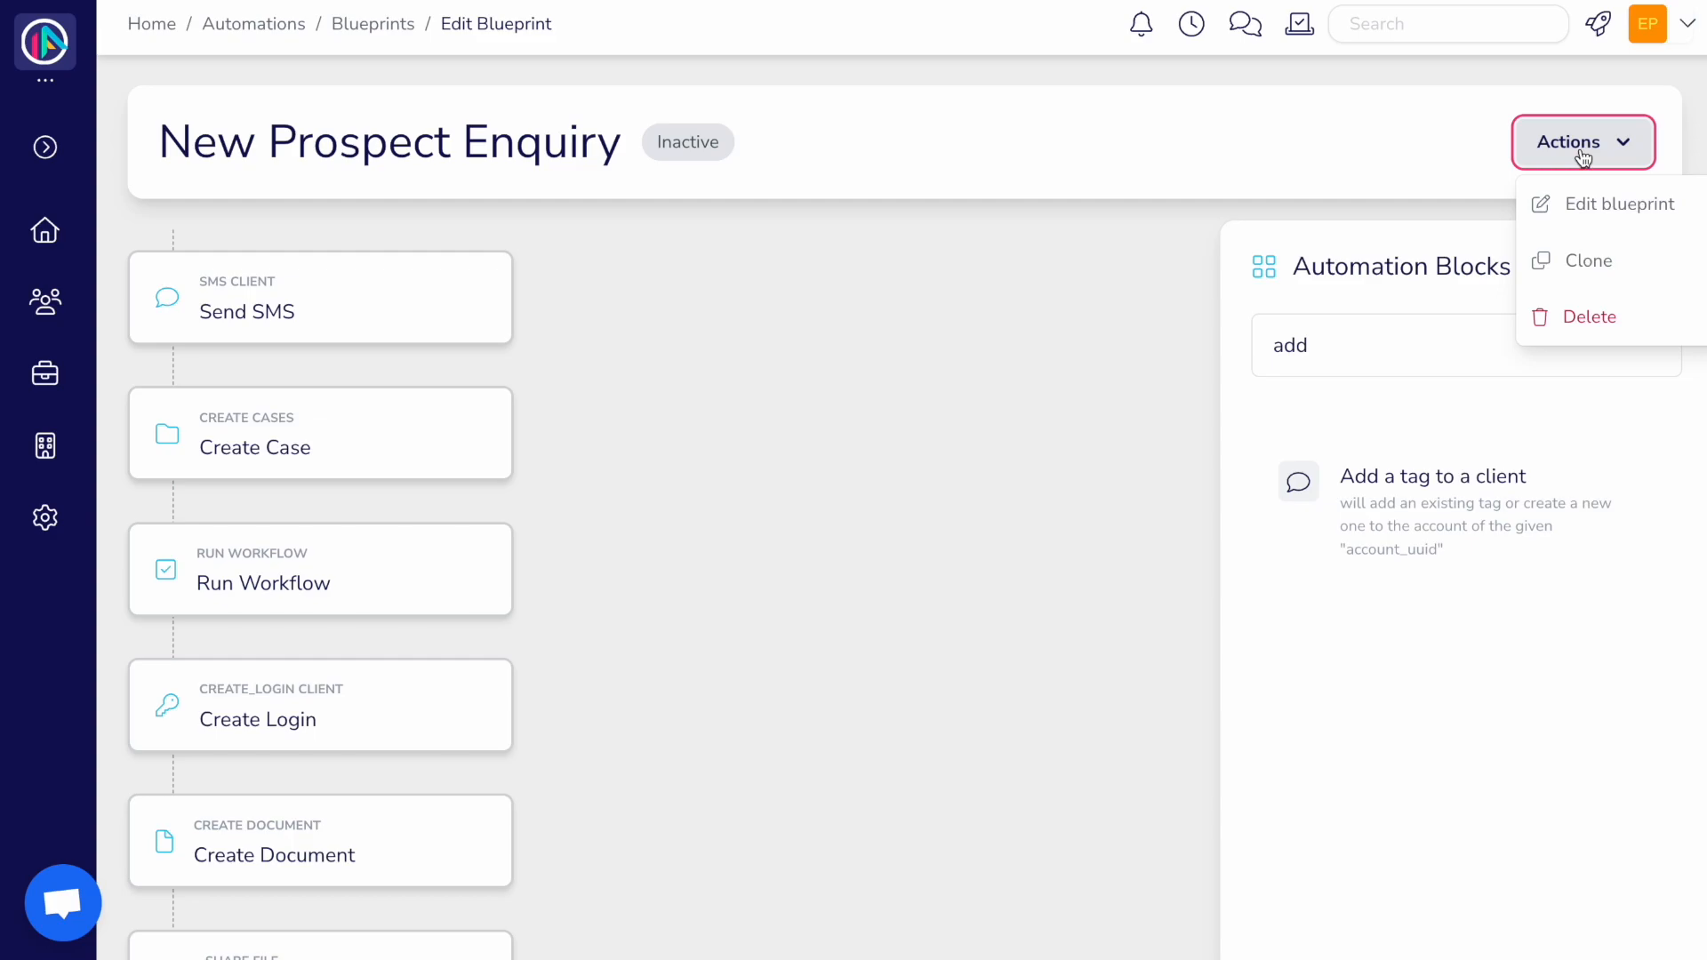
left_click(1592, 201)
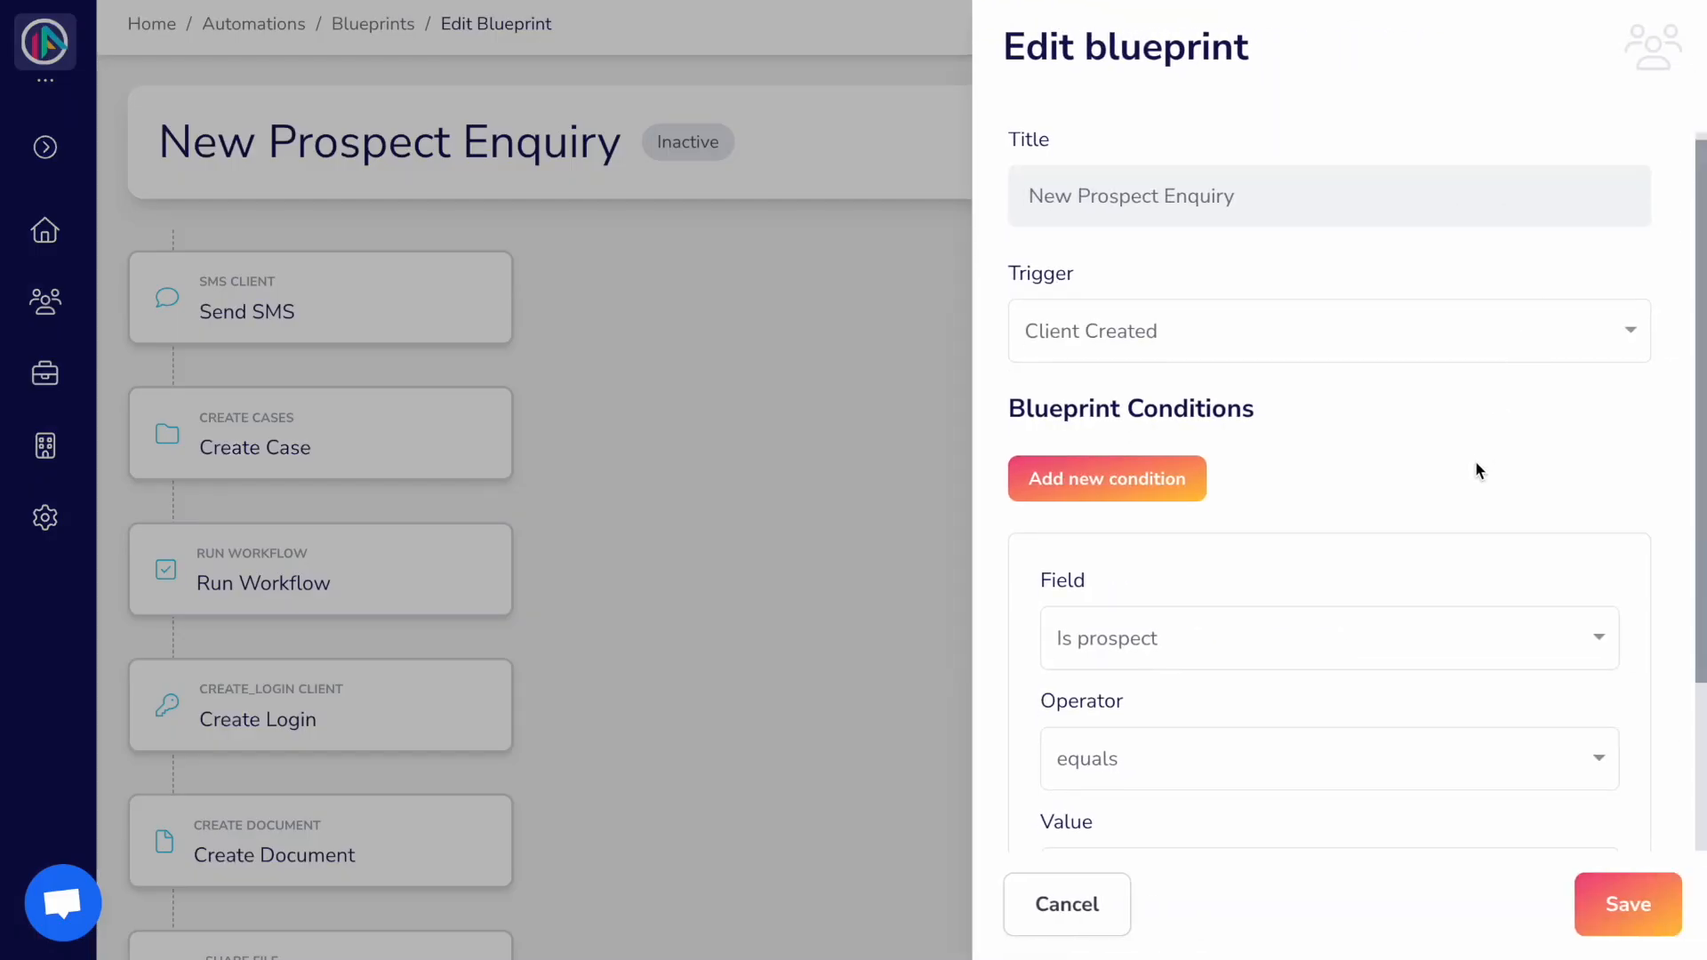
scroll(1475, 470, "down", 3)
left_click(1038, 842)
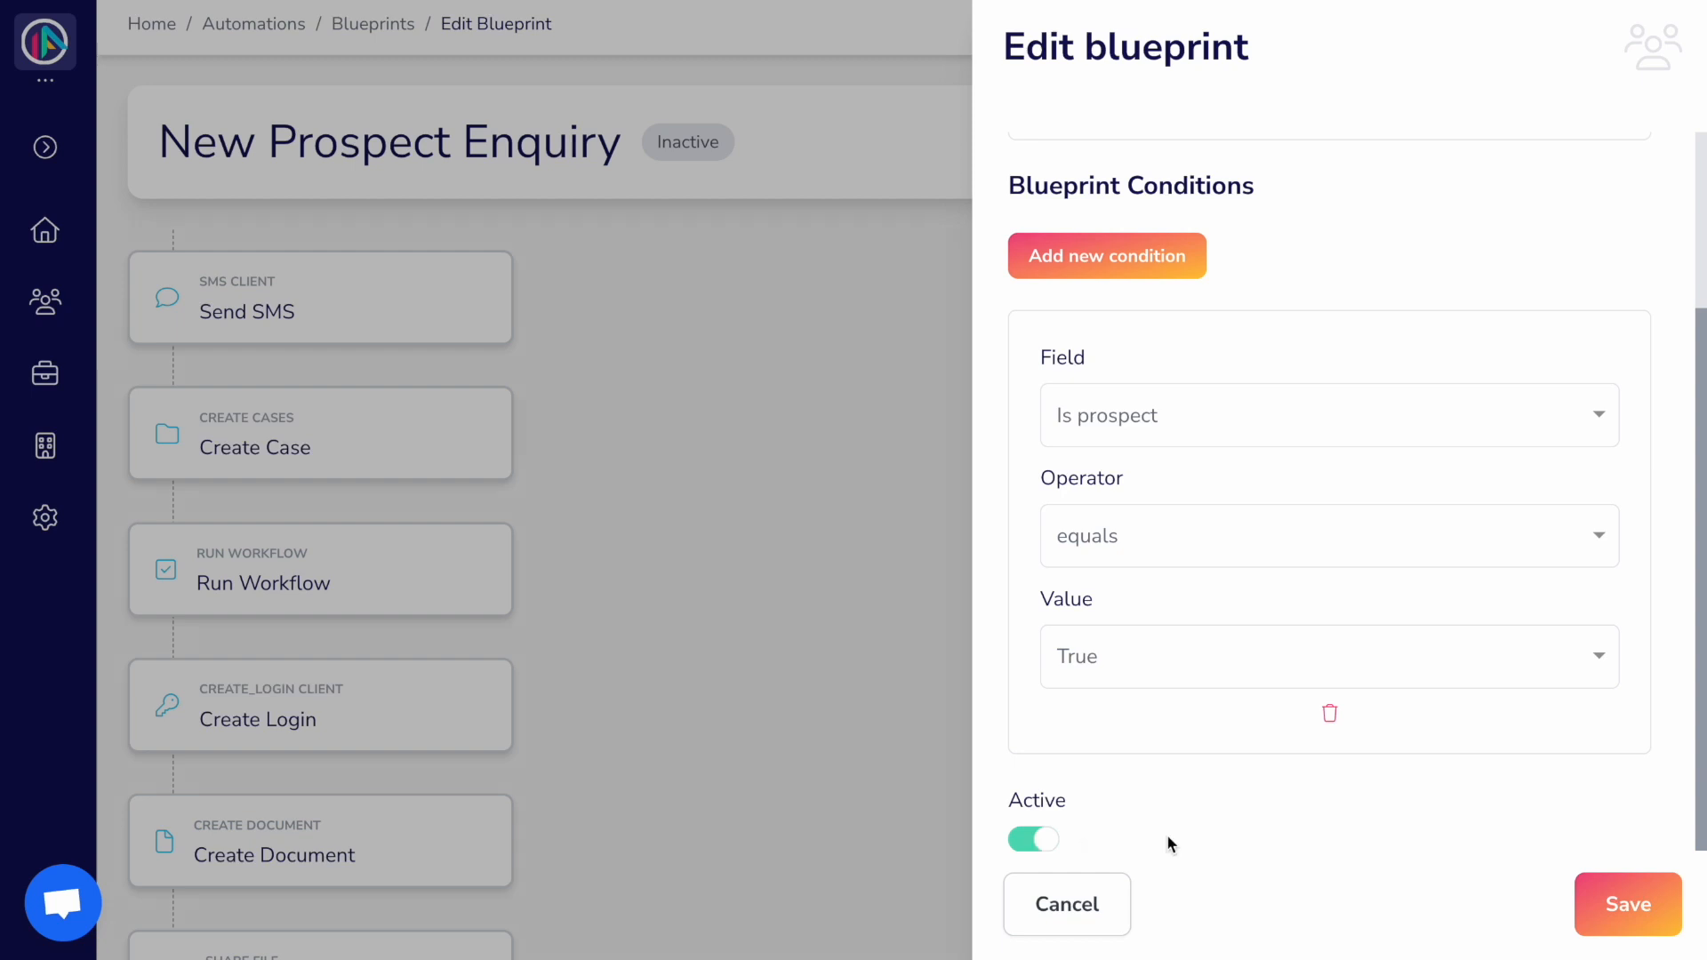
left_click(1624, 898)
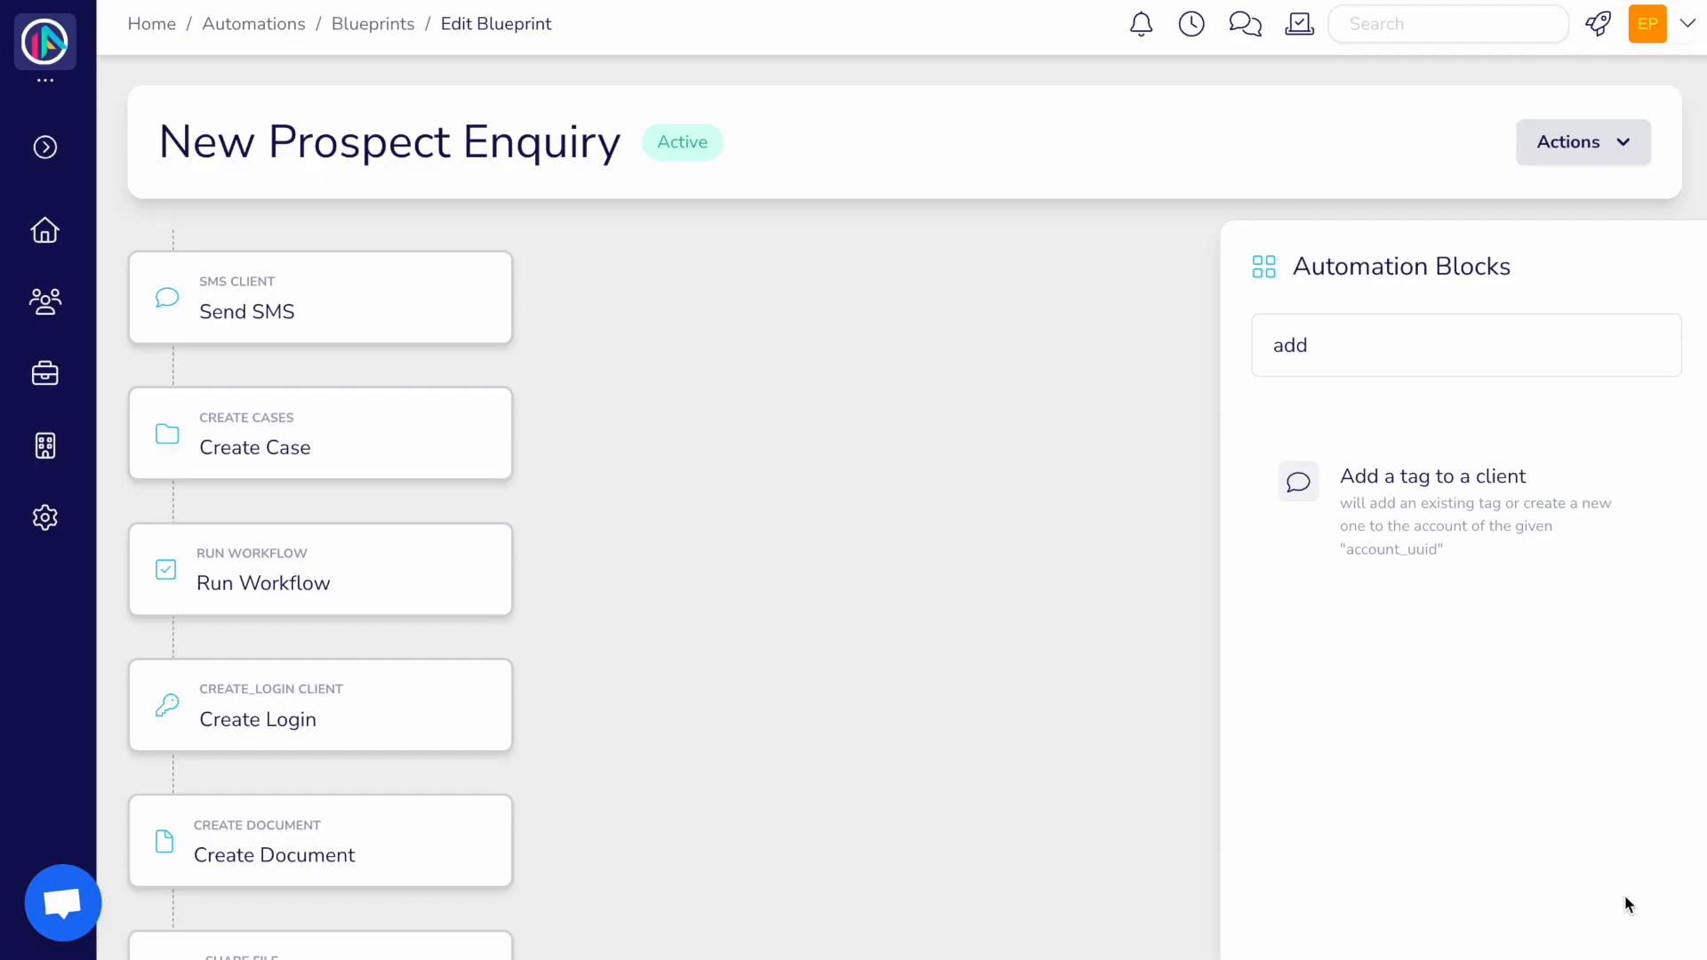
left_click(45, 301)
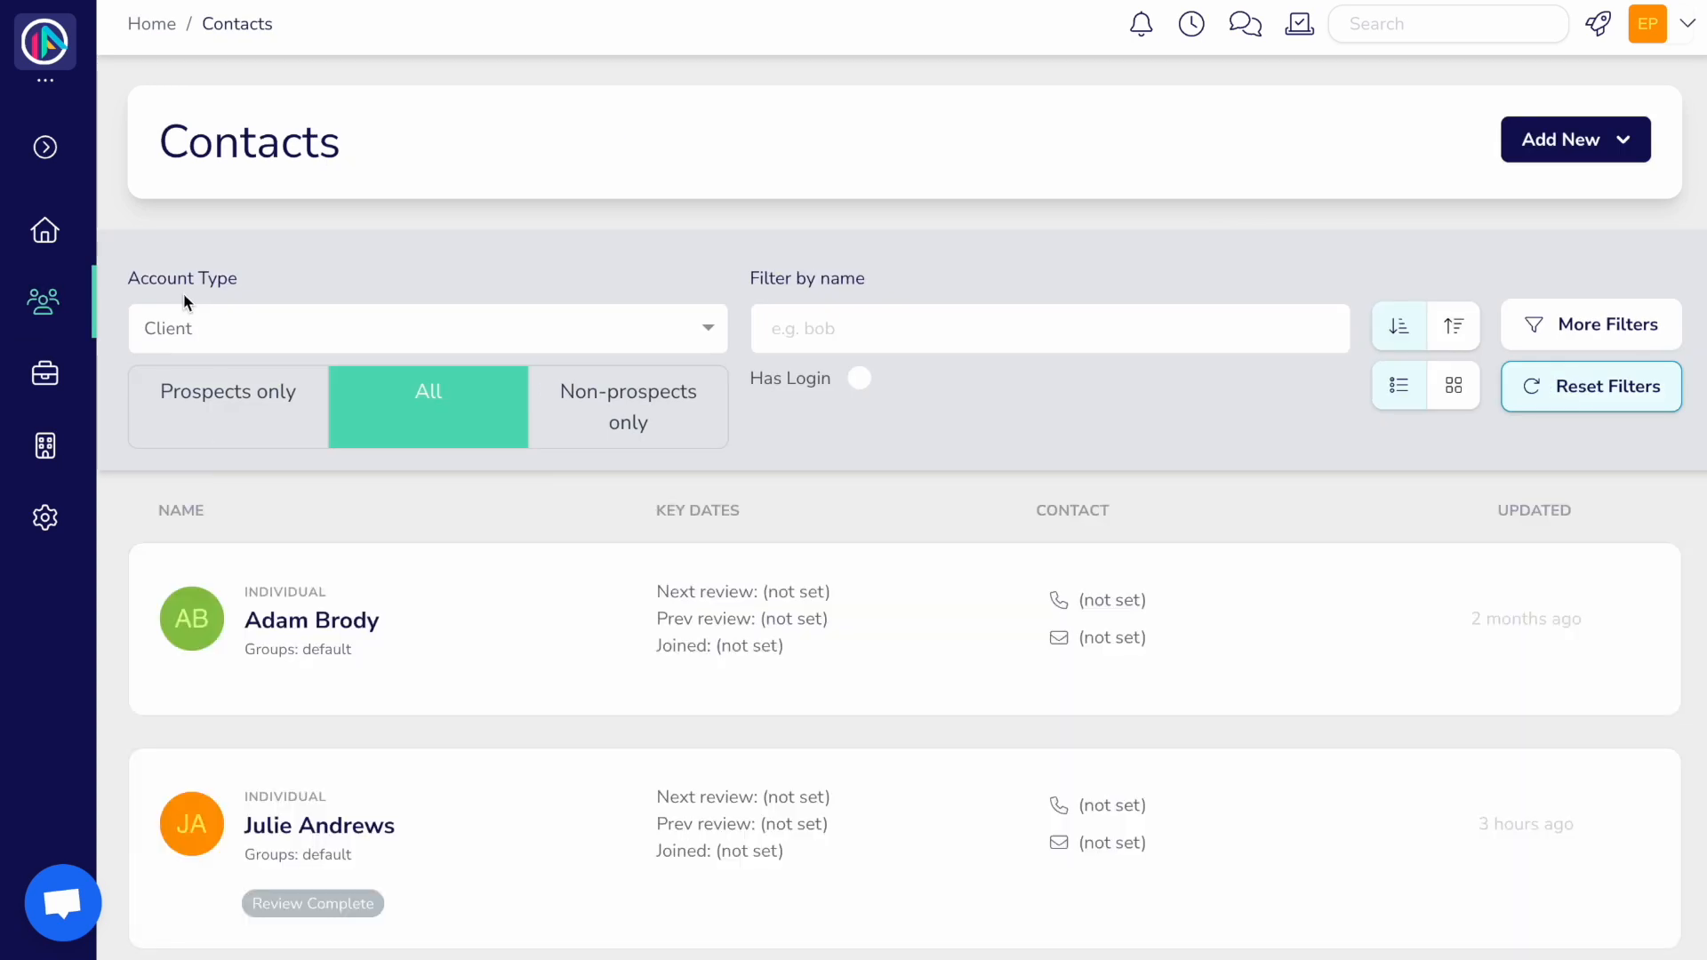
Step: Add a new prospect client with their first and last name and regulatory classification
left_click(1567, 150)
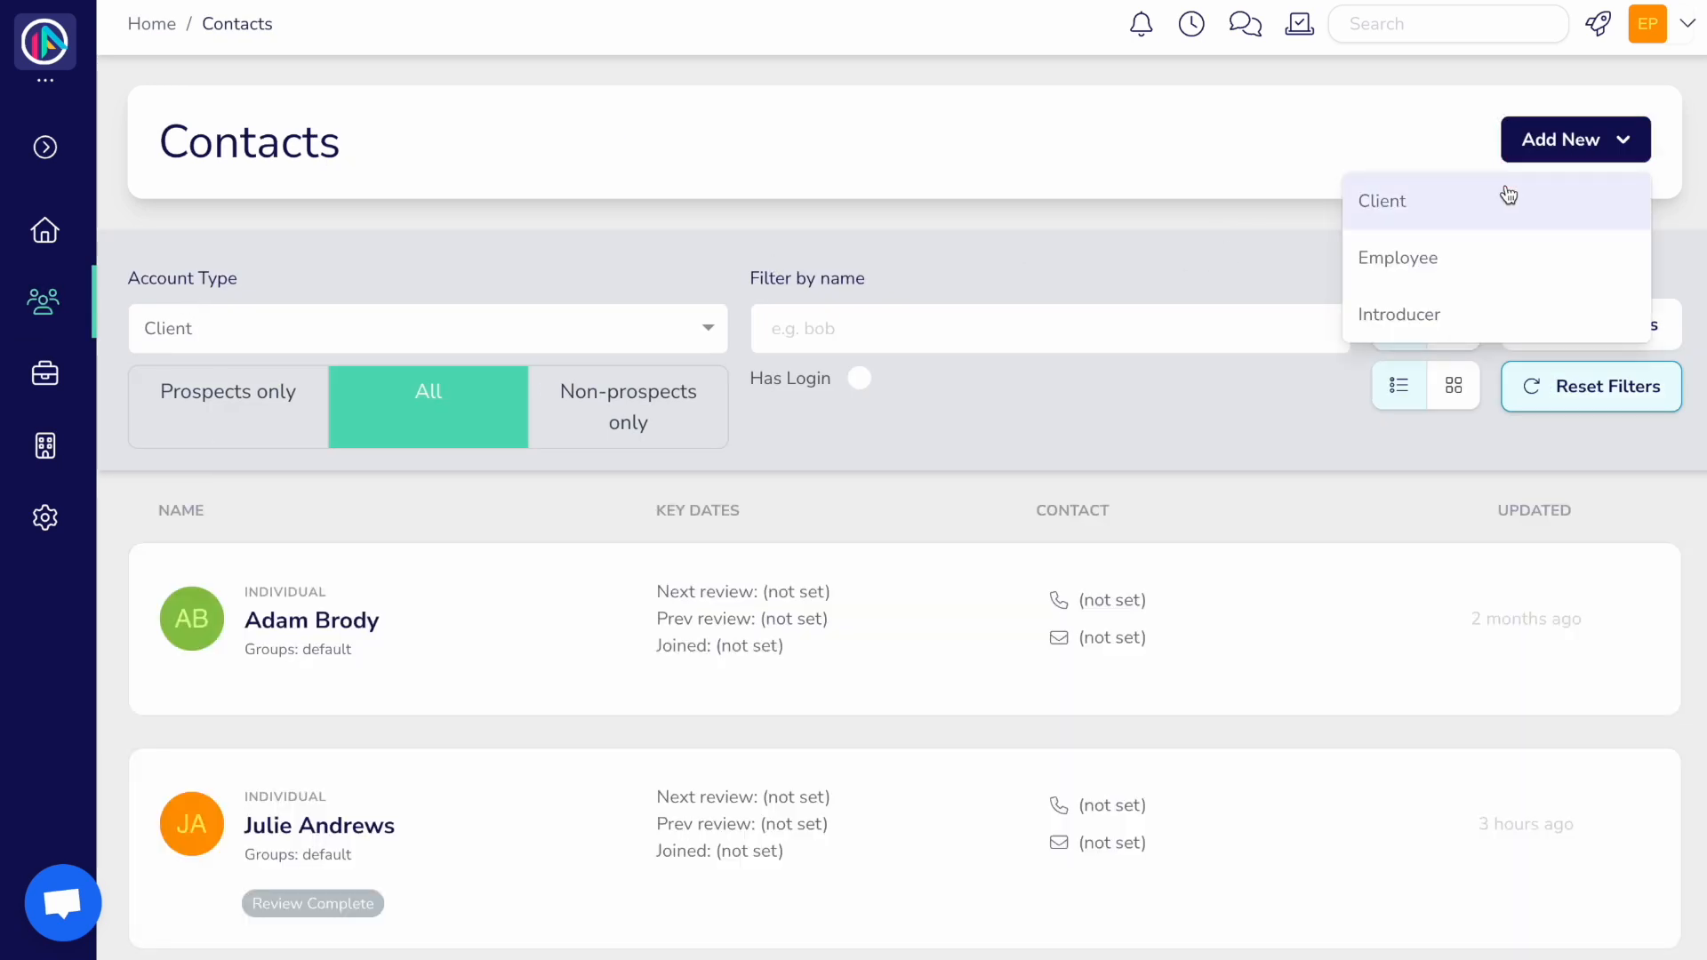
left_click(1505, 194)
left_click(863, 233)
left_click(1396, 490)
key("Tab")
scroll(983, 623, "down", 4)
left_click(984, 761)
scroll(488, 317, "up", 5)
Step: Enter the client's phone number and e-mail under Contact & Preferences, then save
left_click(488, 316)
left_click(862, 251)
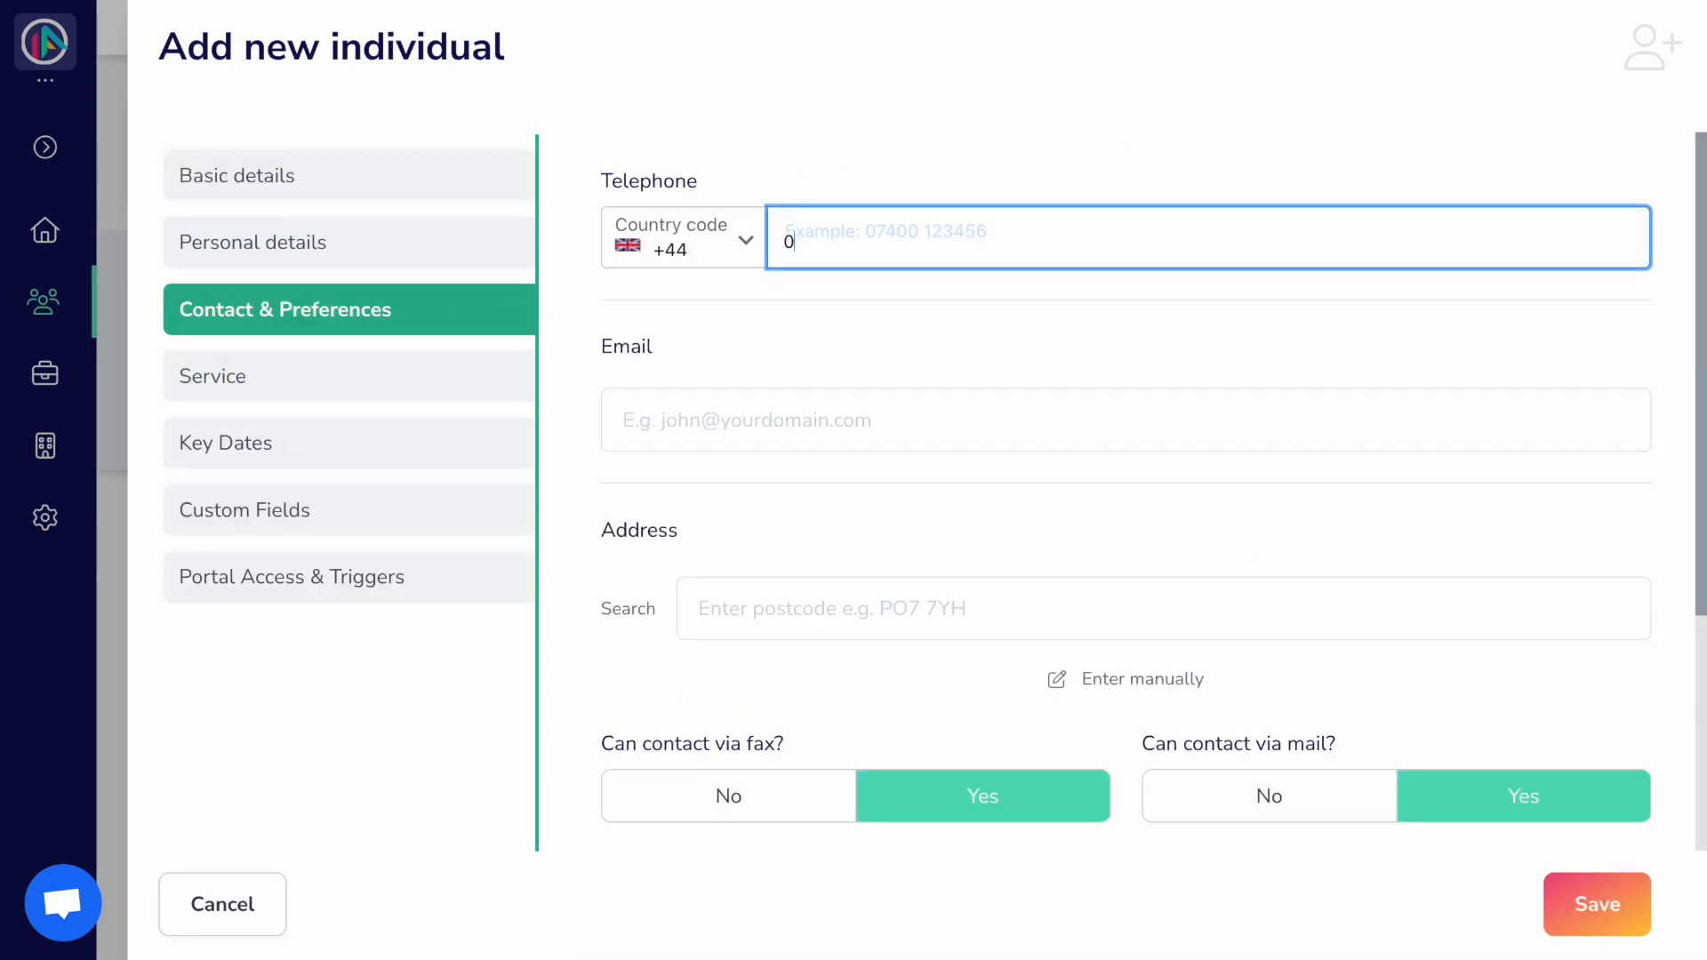
left_click(820, 423)
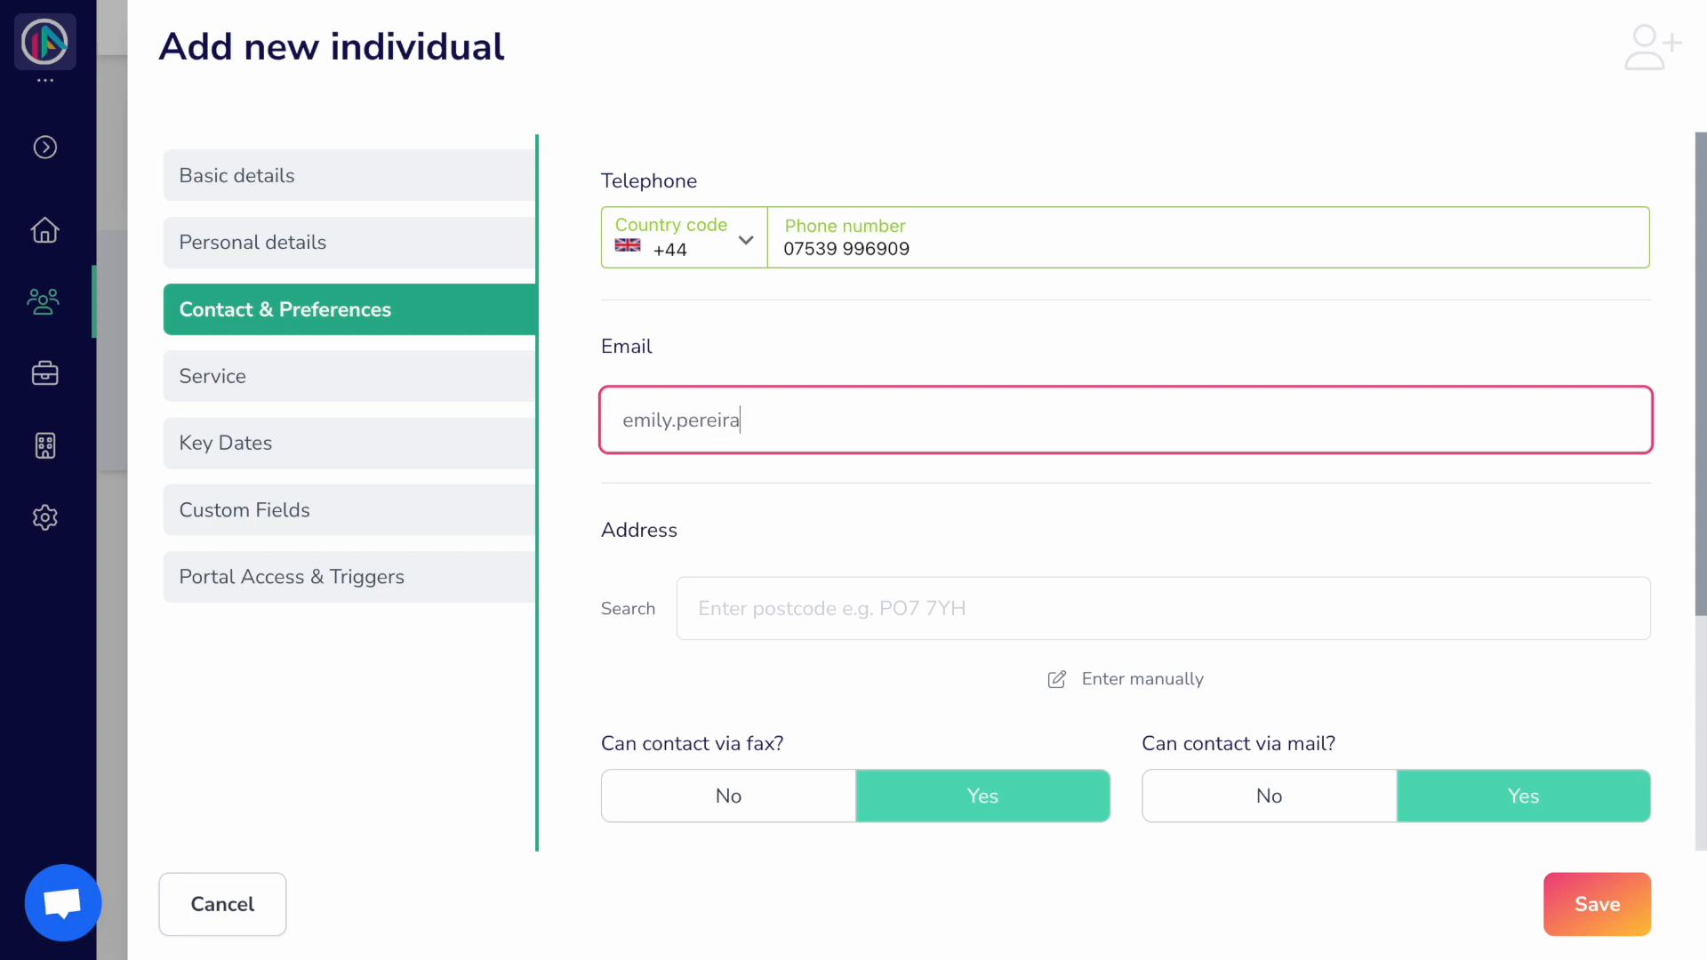
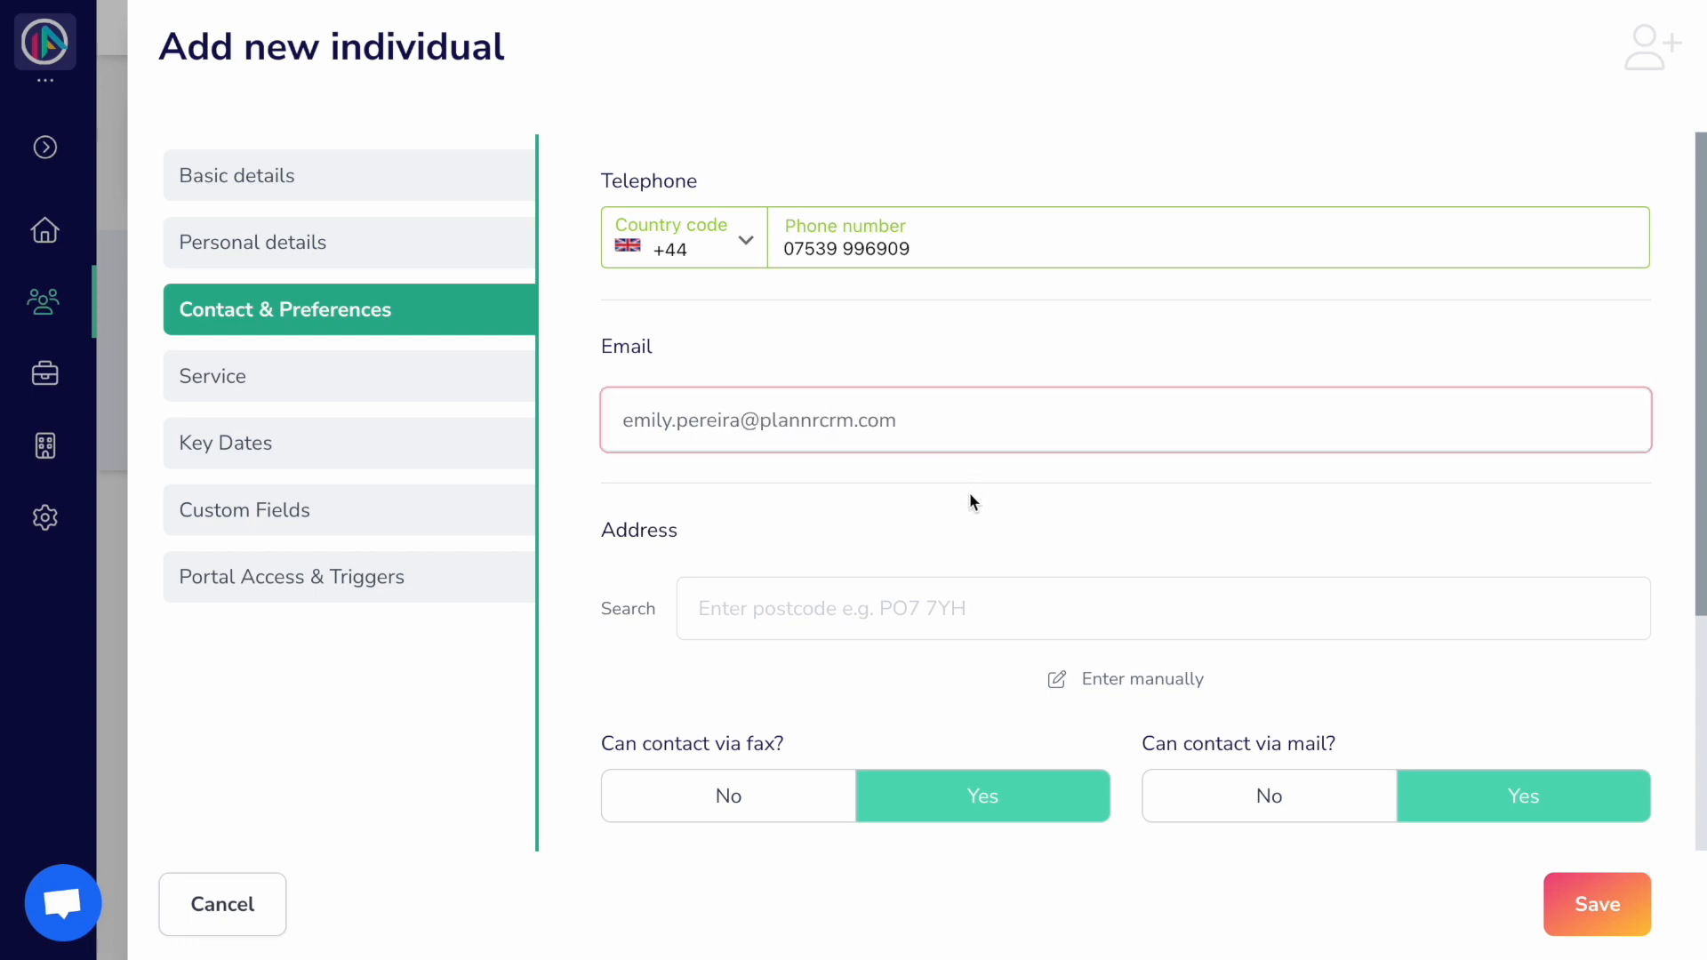
left_click(1579, 902)
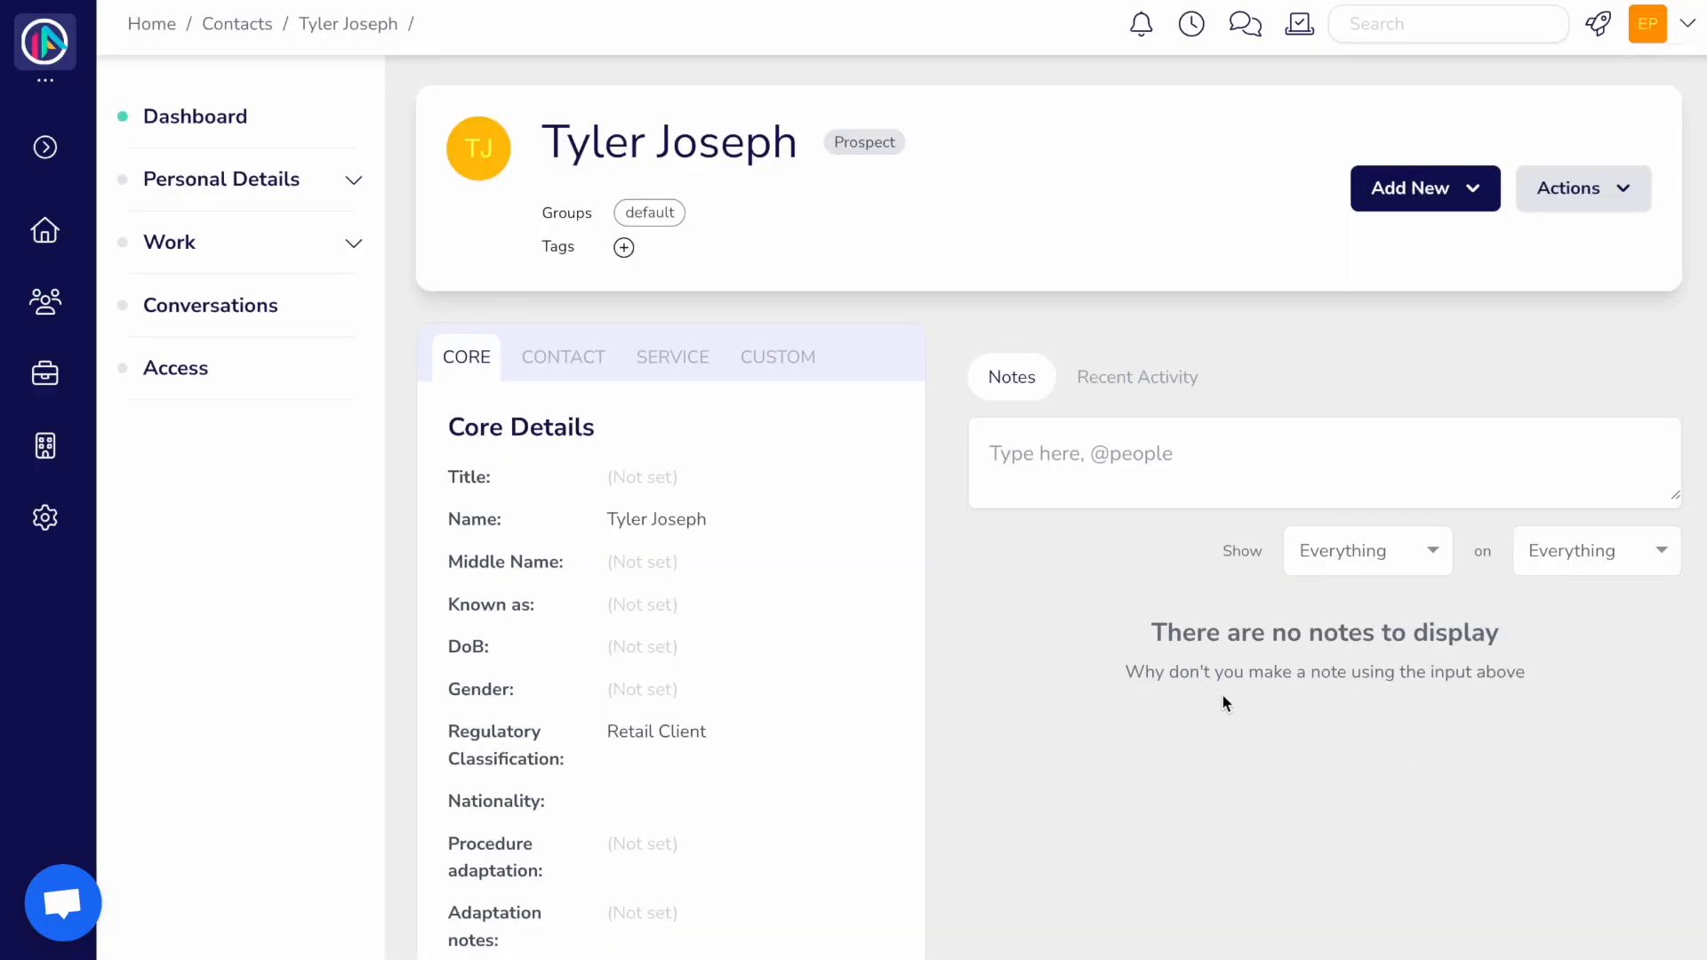
left_click(352, 245)
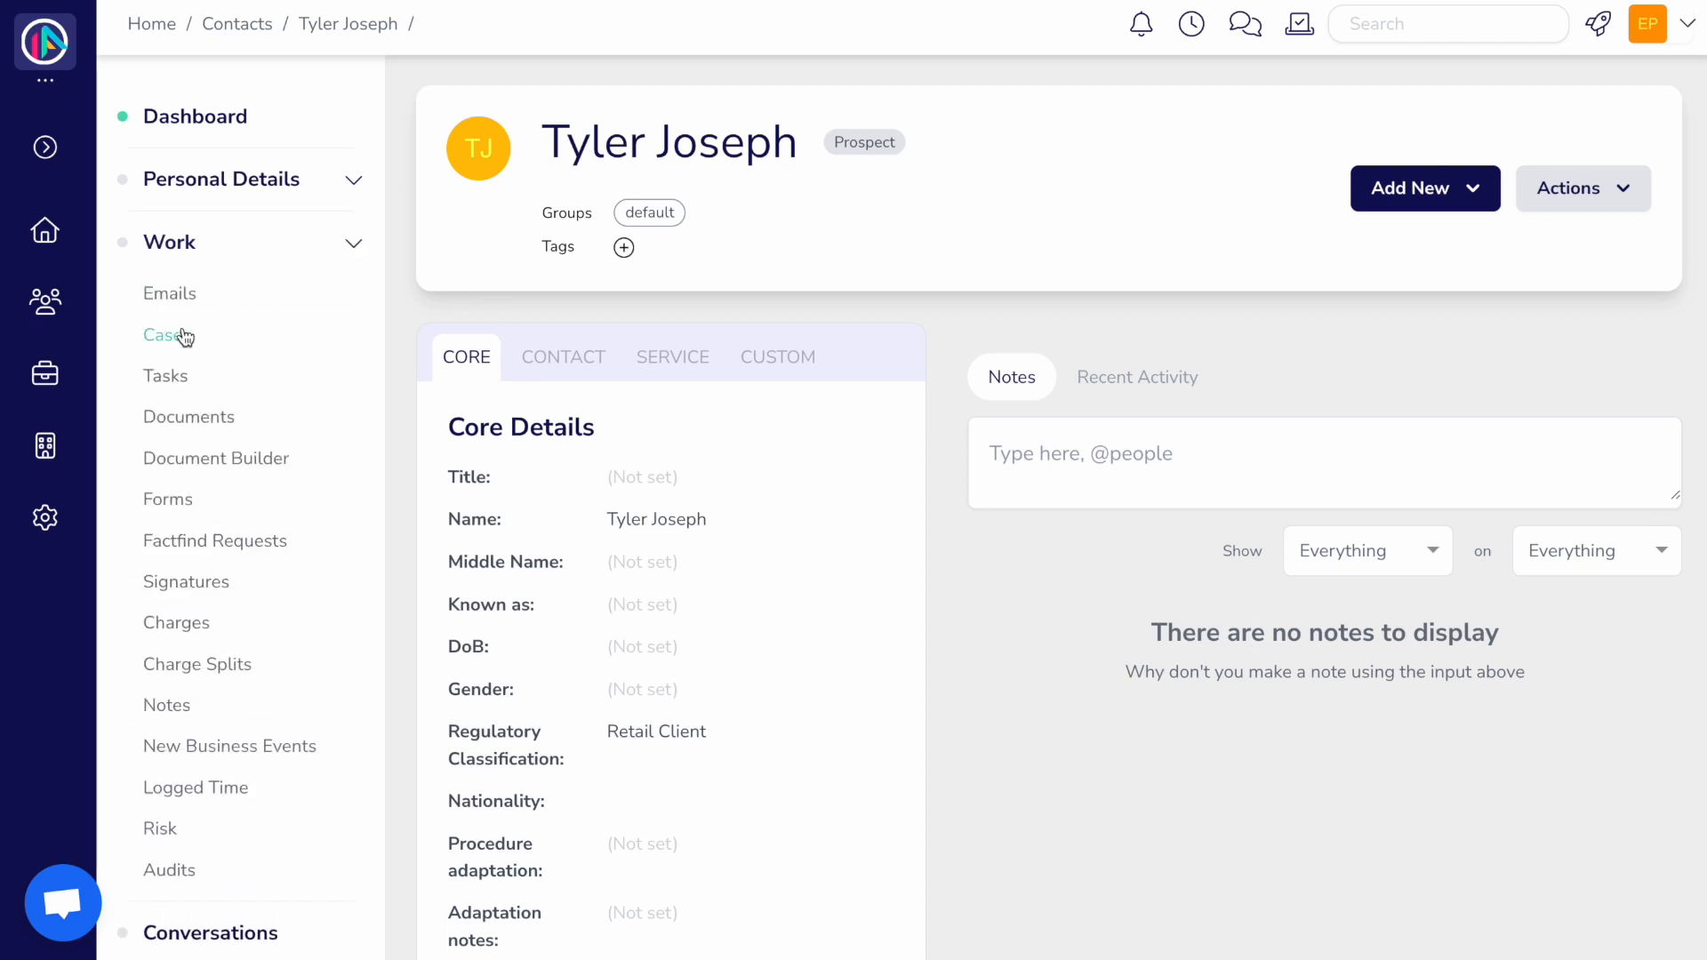
left_click(184, 337)
left_click(535, 512)
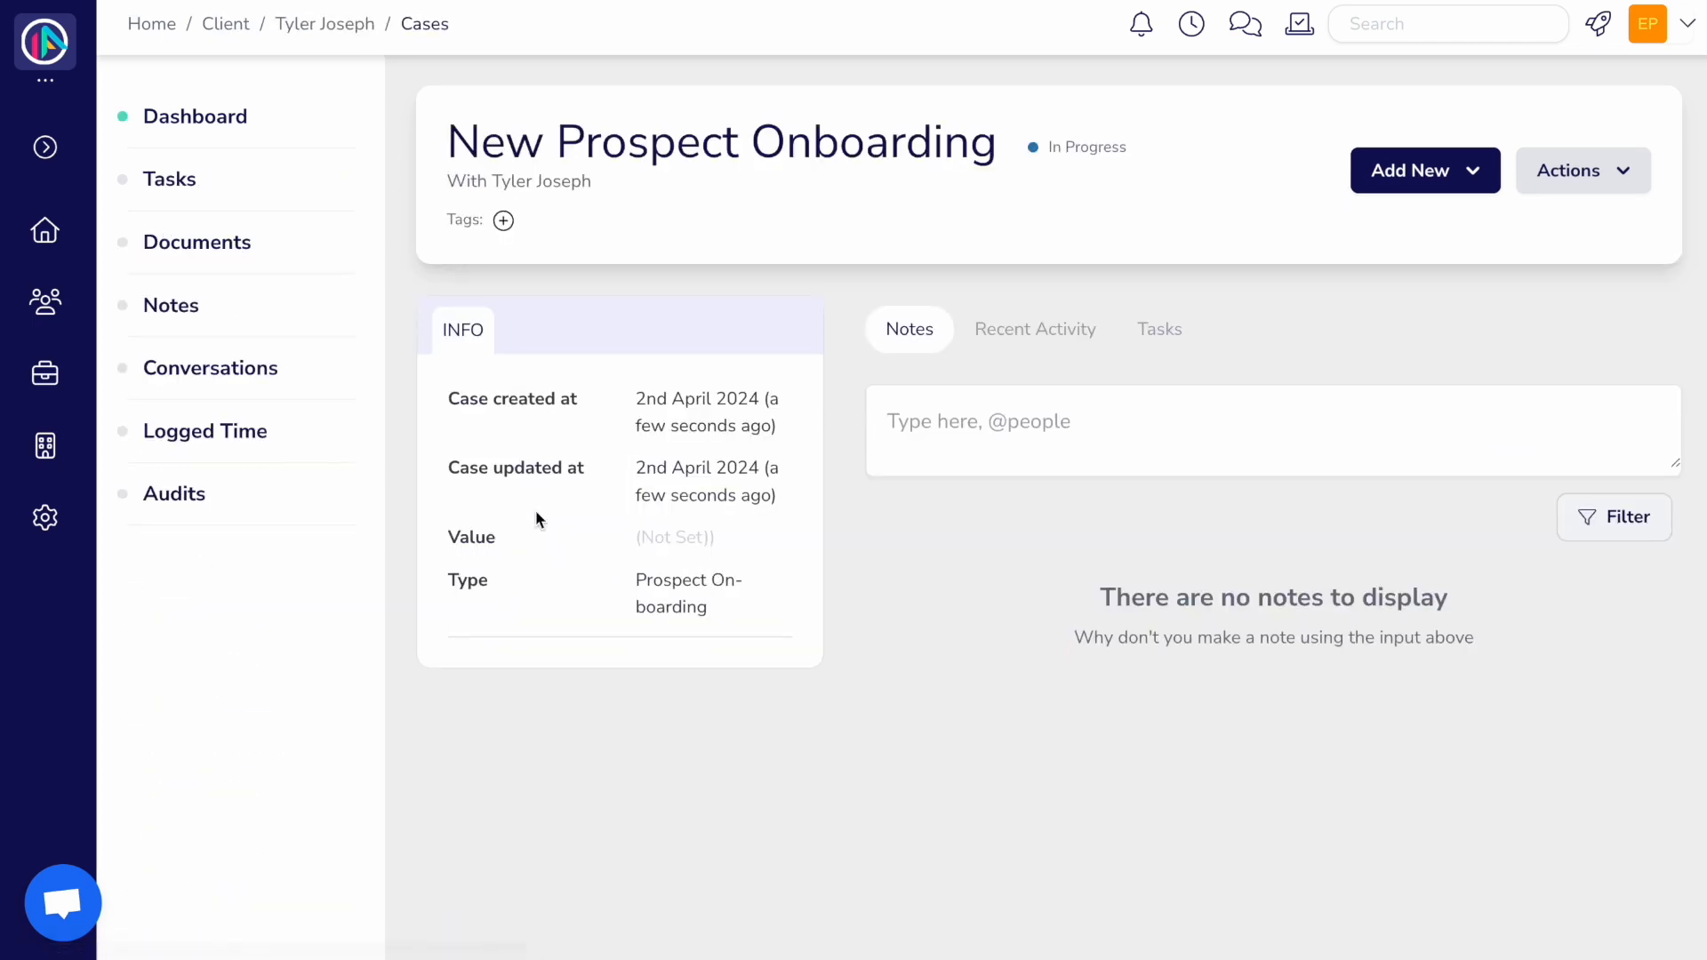
left_click(203, 177)
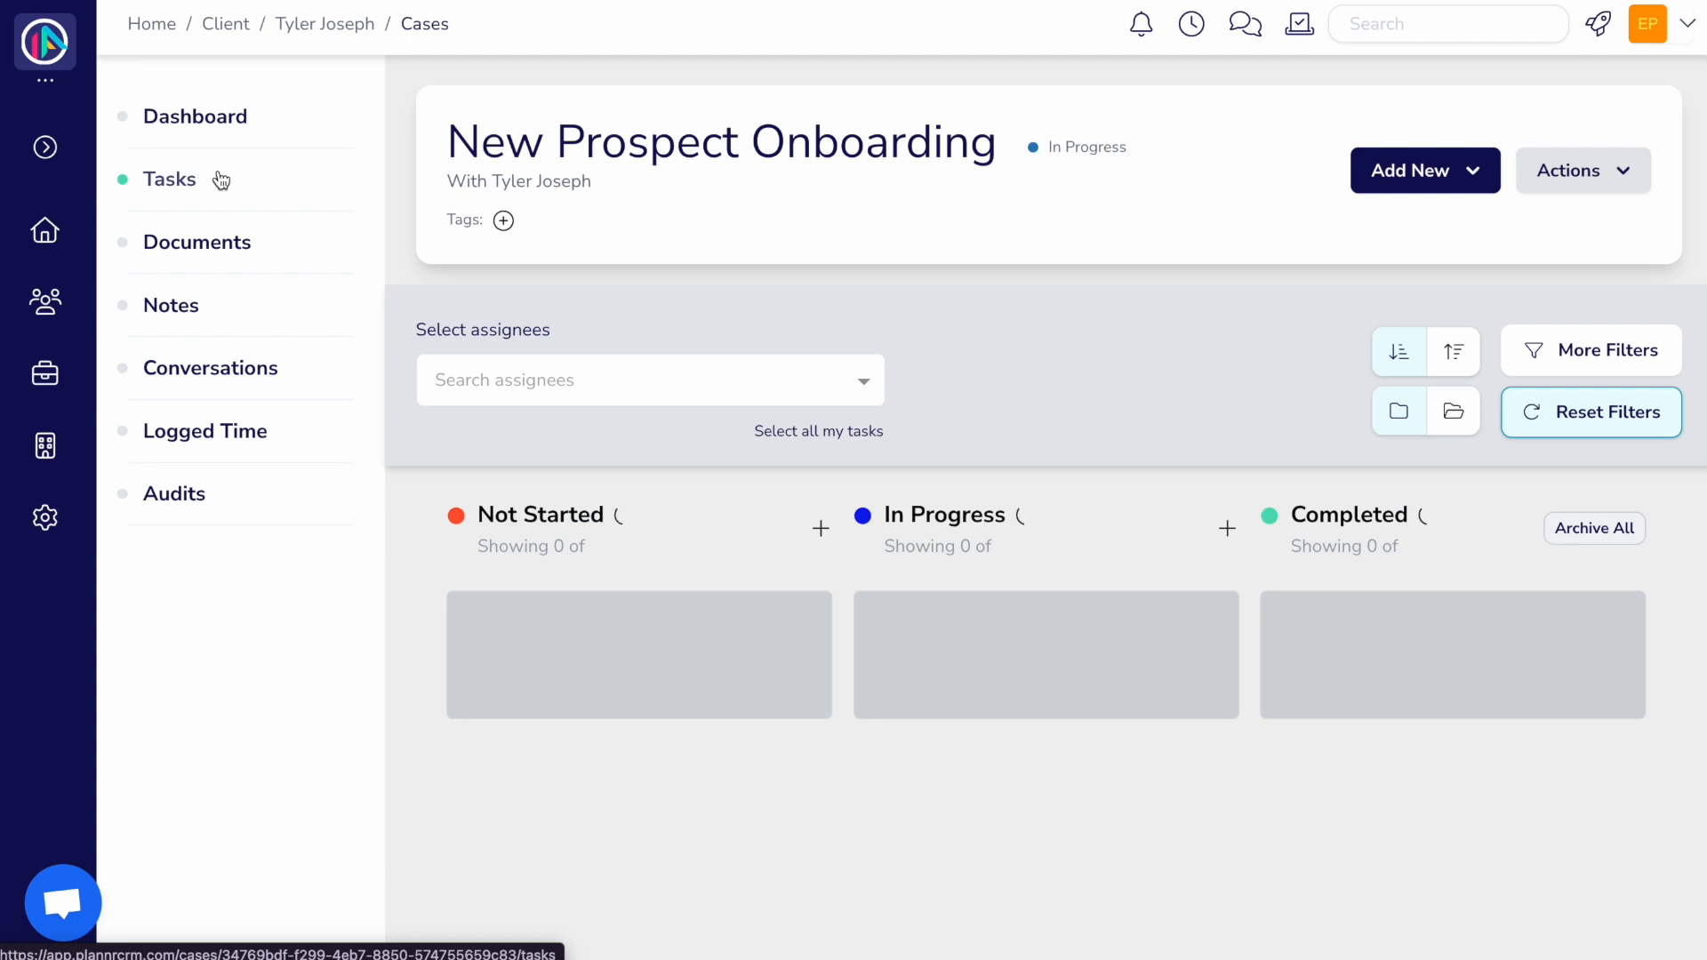
scroll(700, 571, "down", 2)
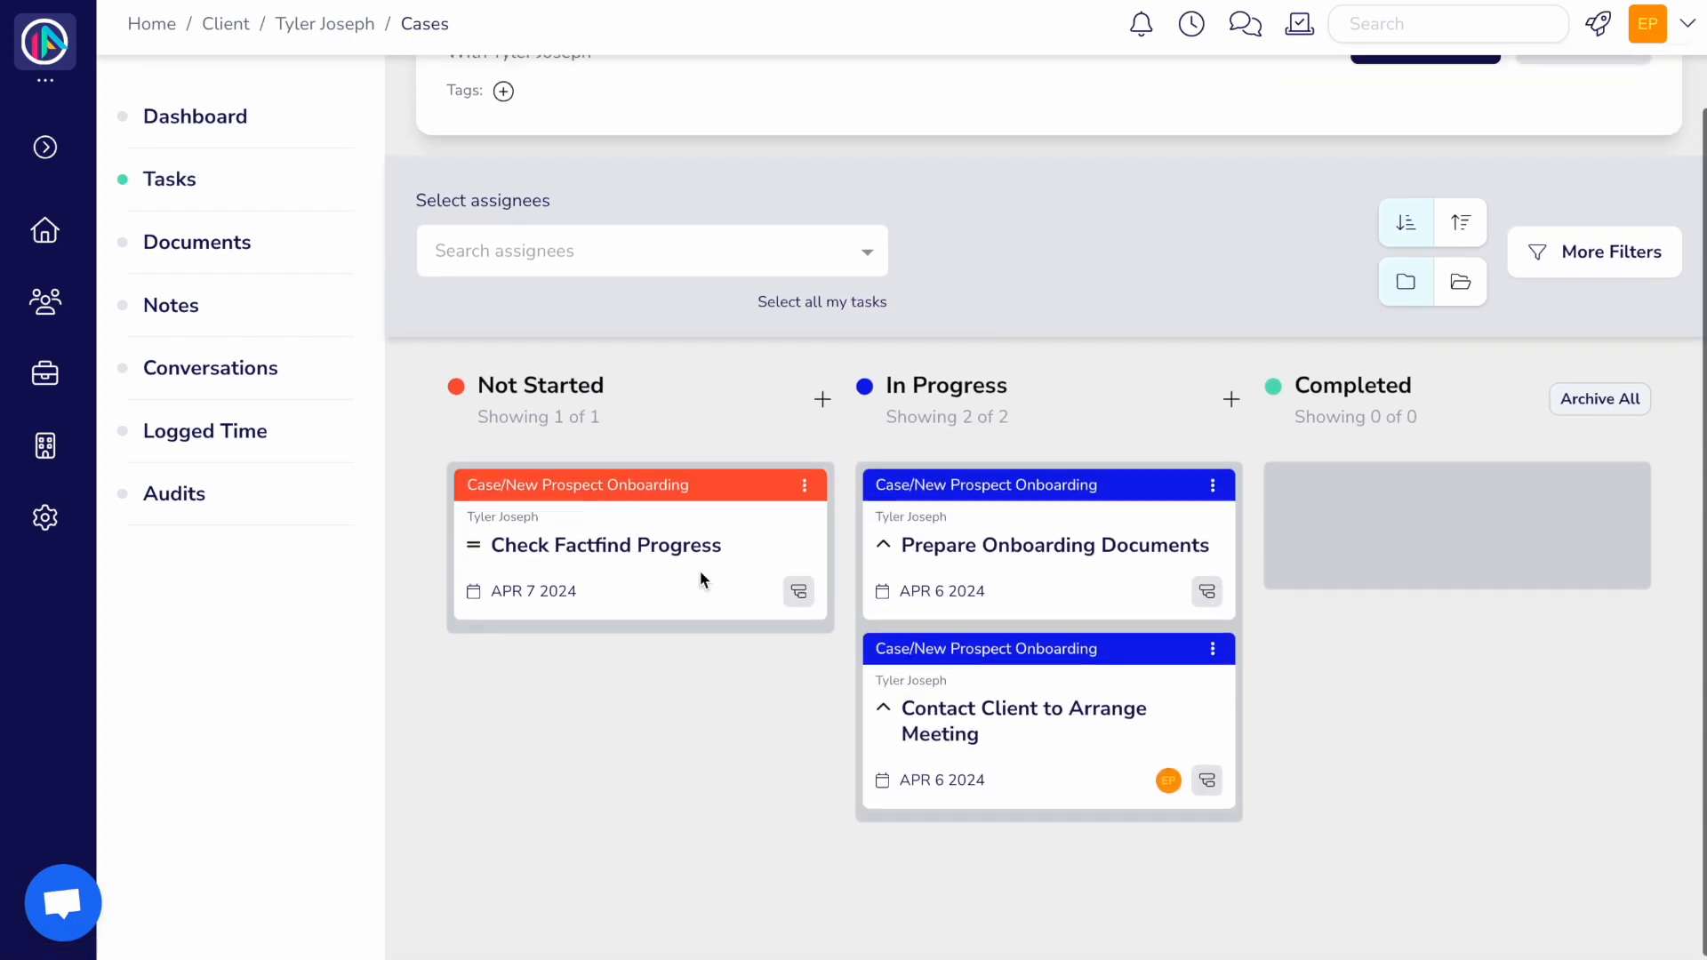
scroll(701, 571, "up", 2)
left_click(347, 25)
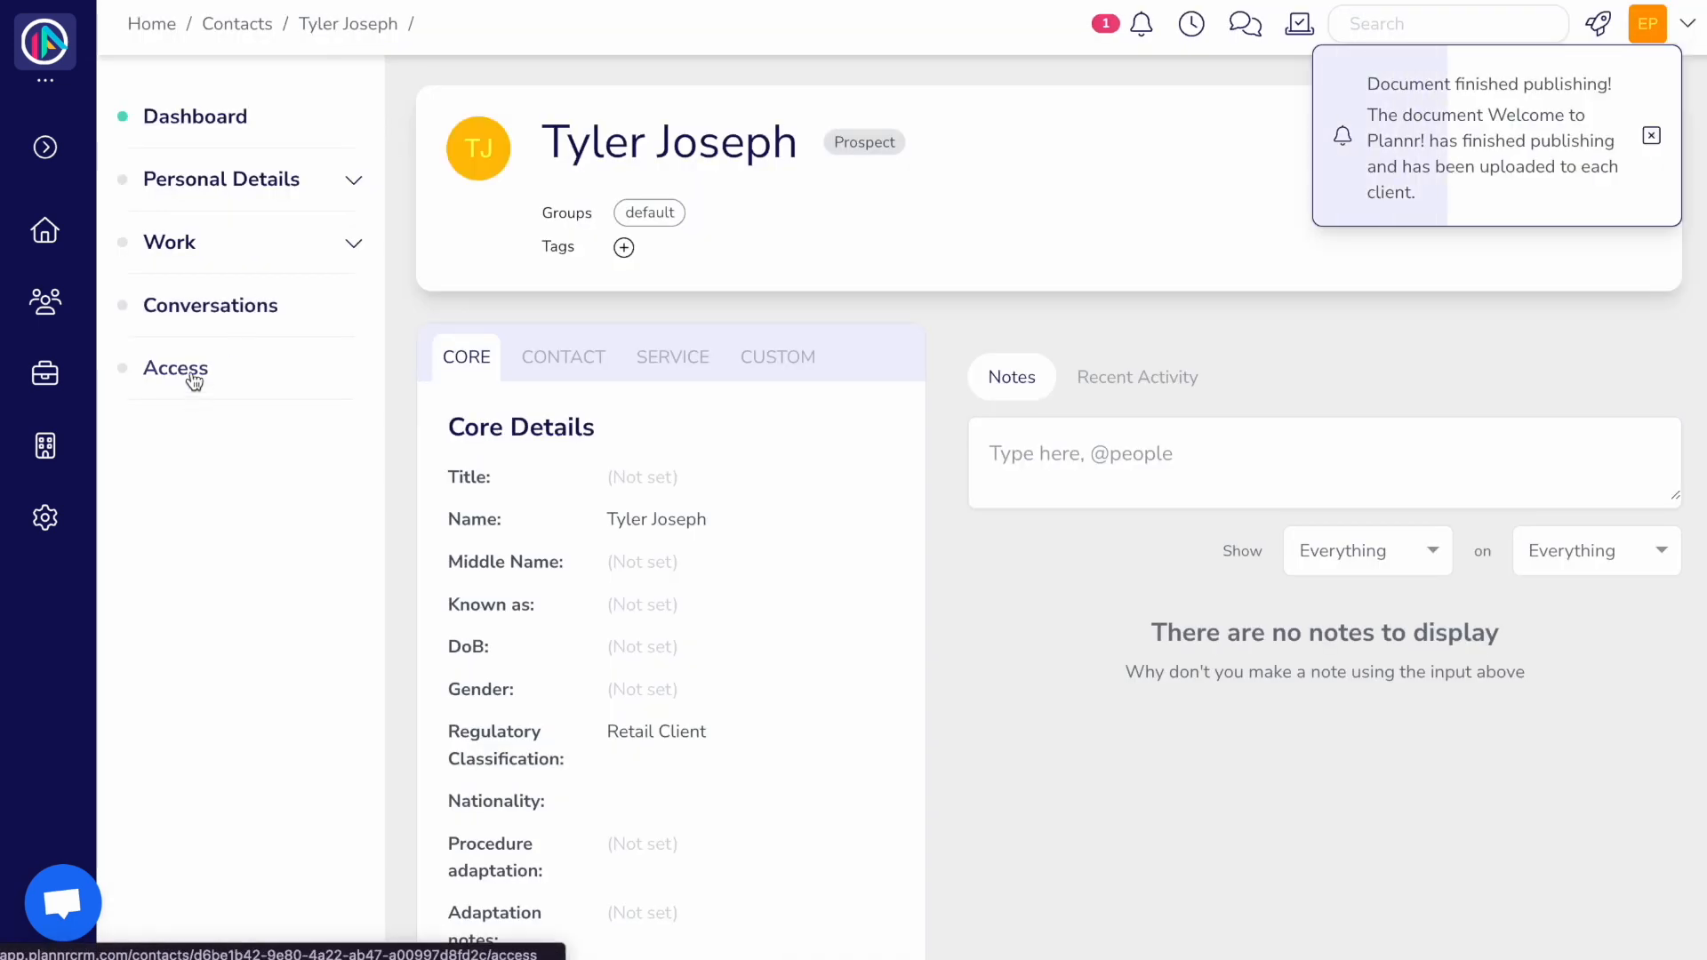
Step: Open the client's portal access and view the Welcome Onboard! conversation
left_click(190, 372)
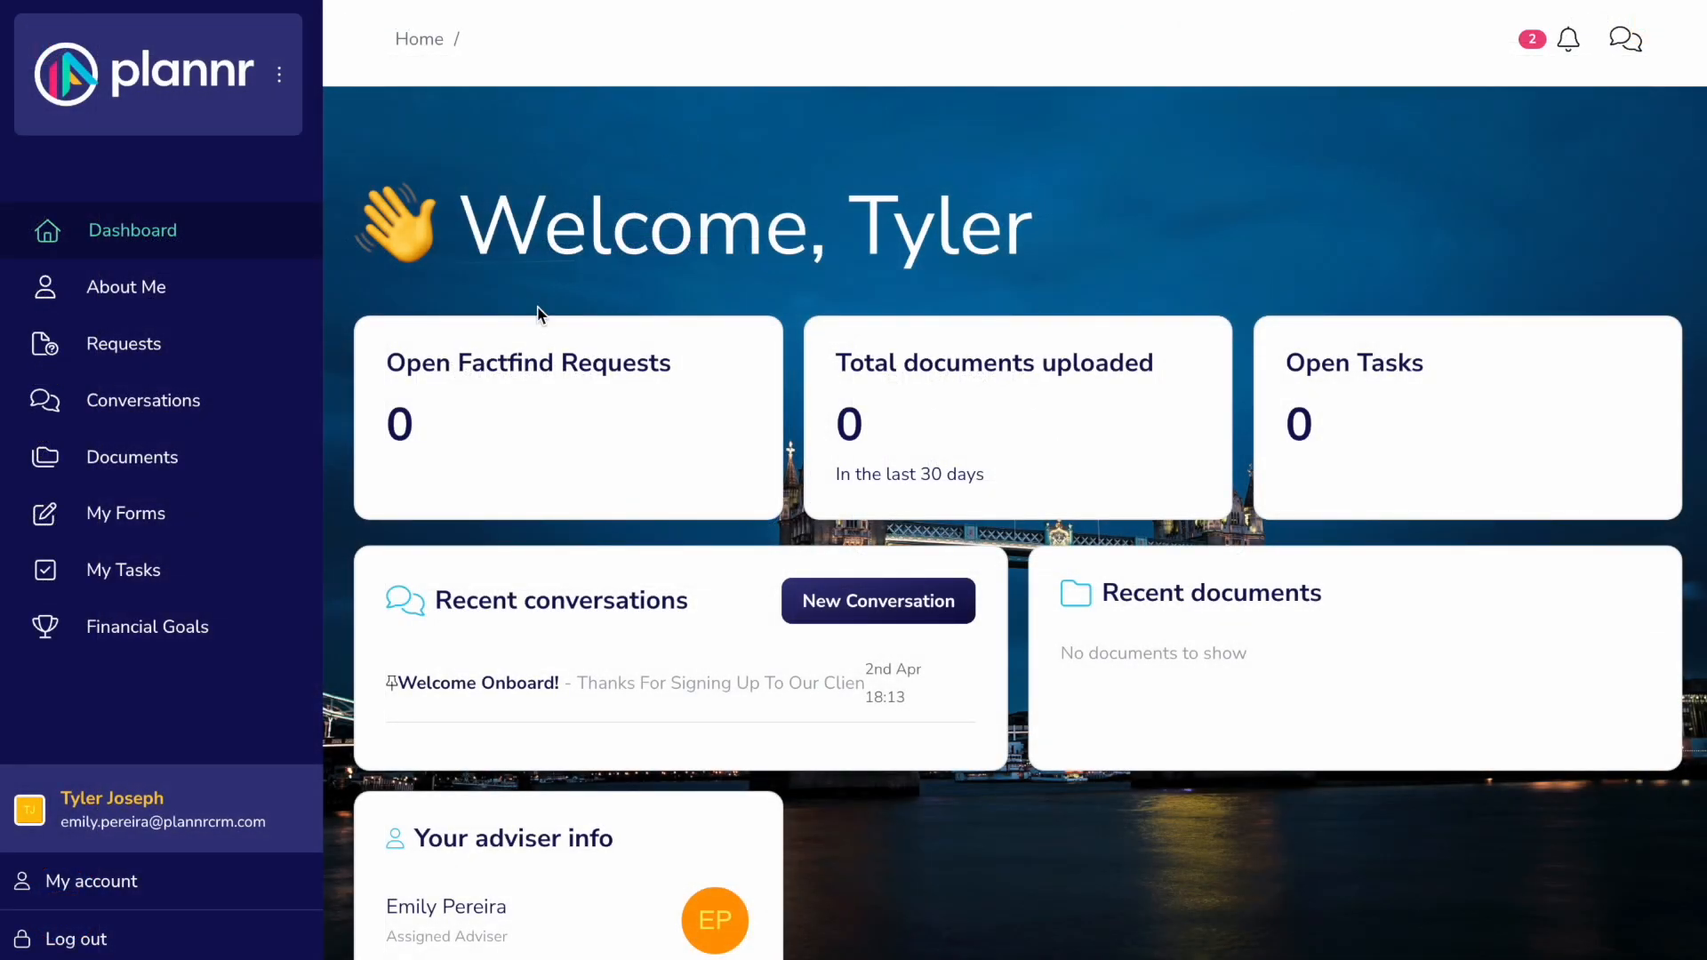
left_click(514, 684)
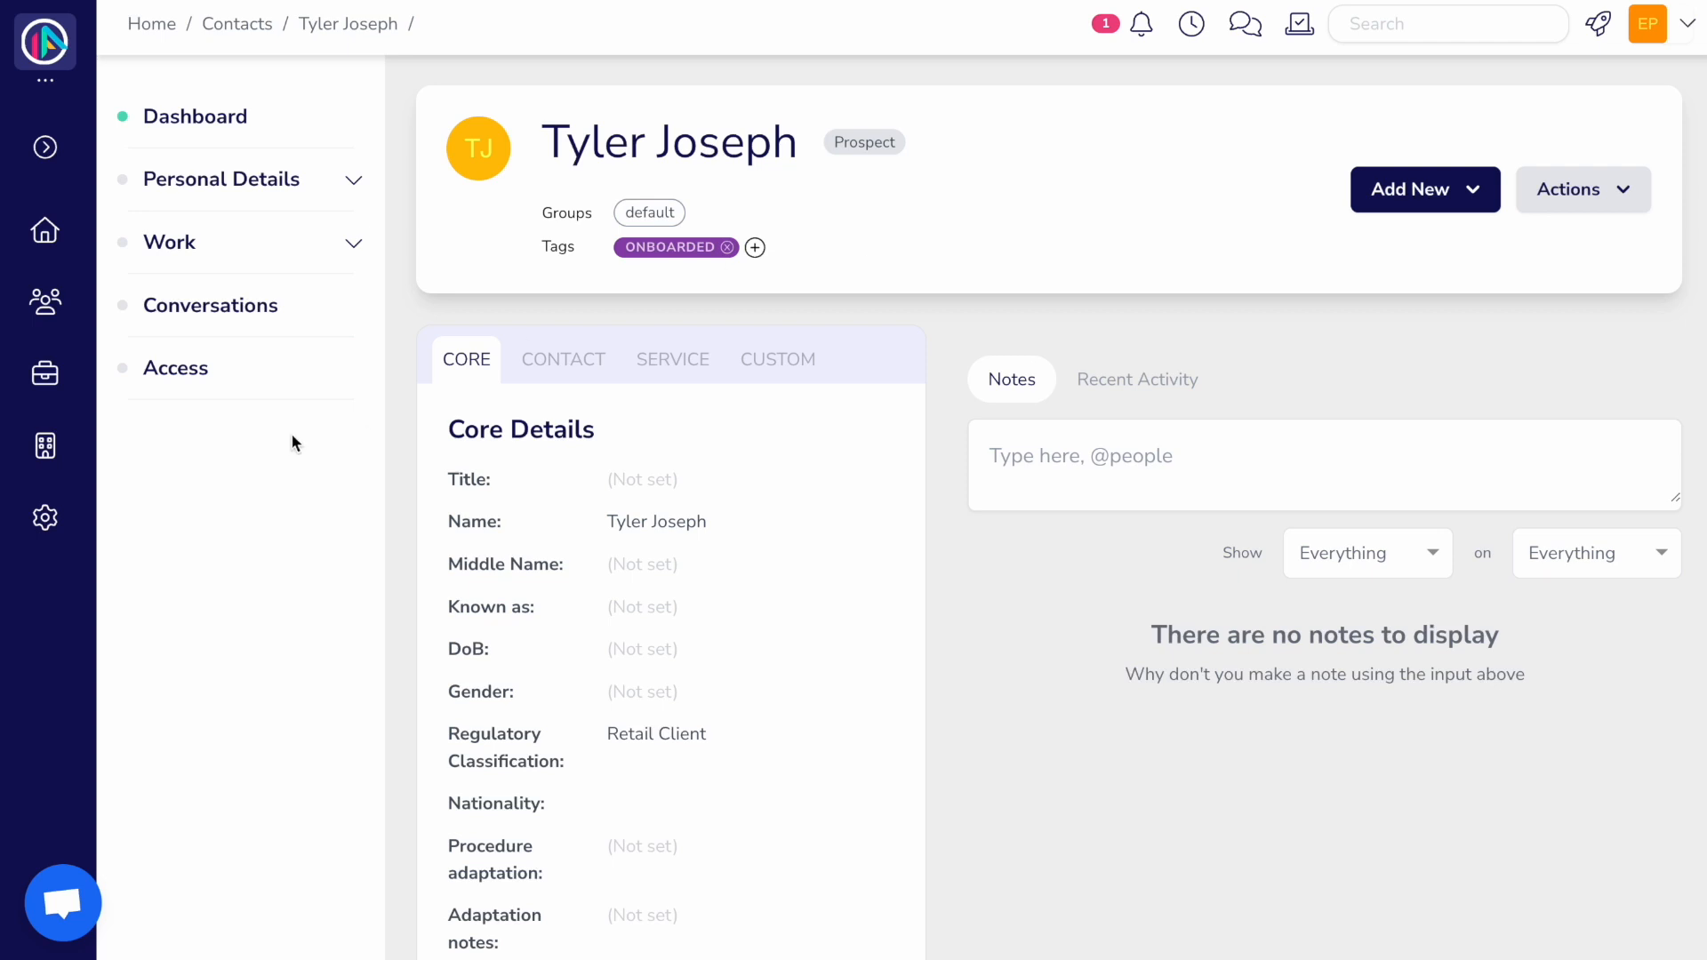
Step: Open the New Prospect Enquiry run from Automations and review its completed steps
mouse_move(50, 440)
left_click(205, 540)
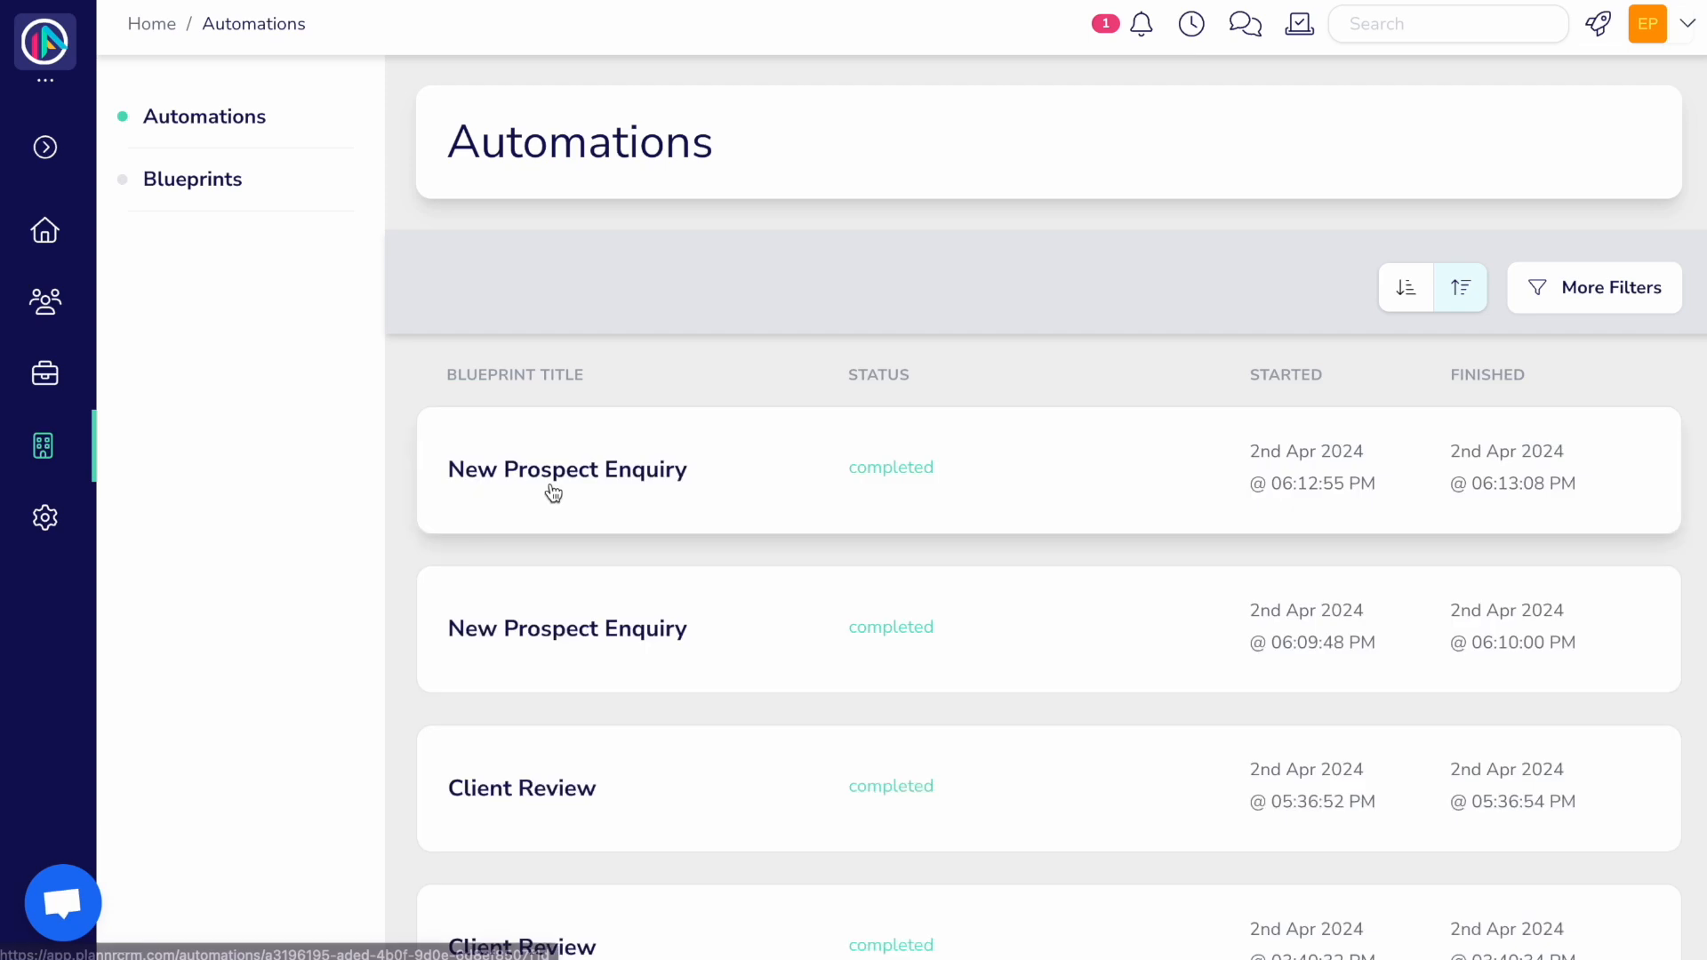
left_click(547, 489)
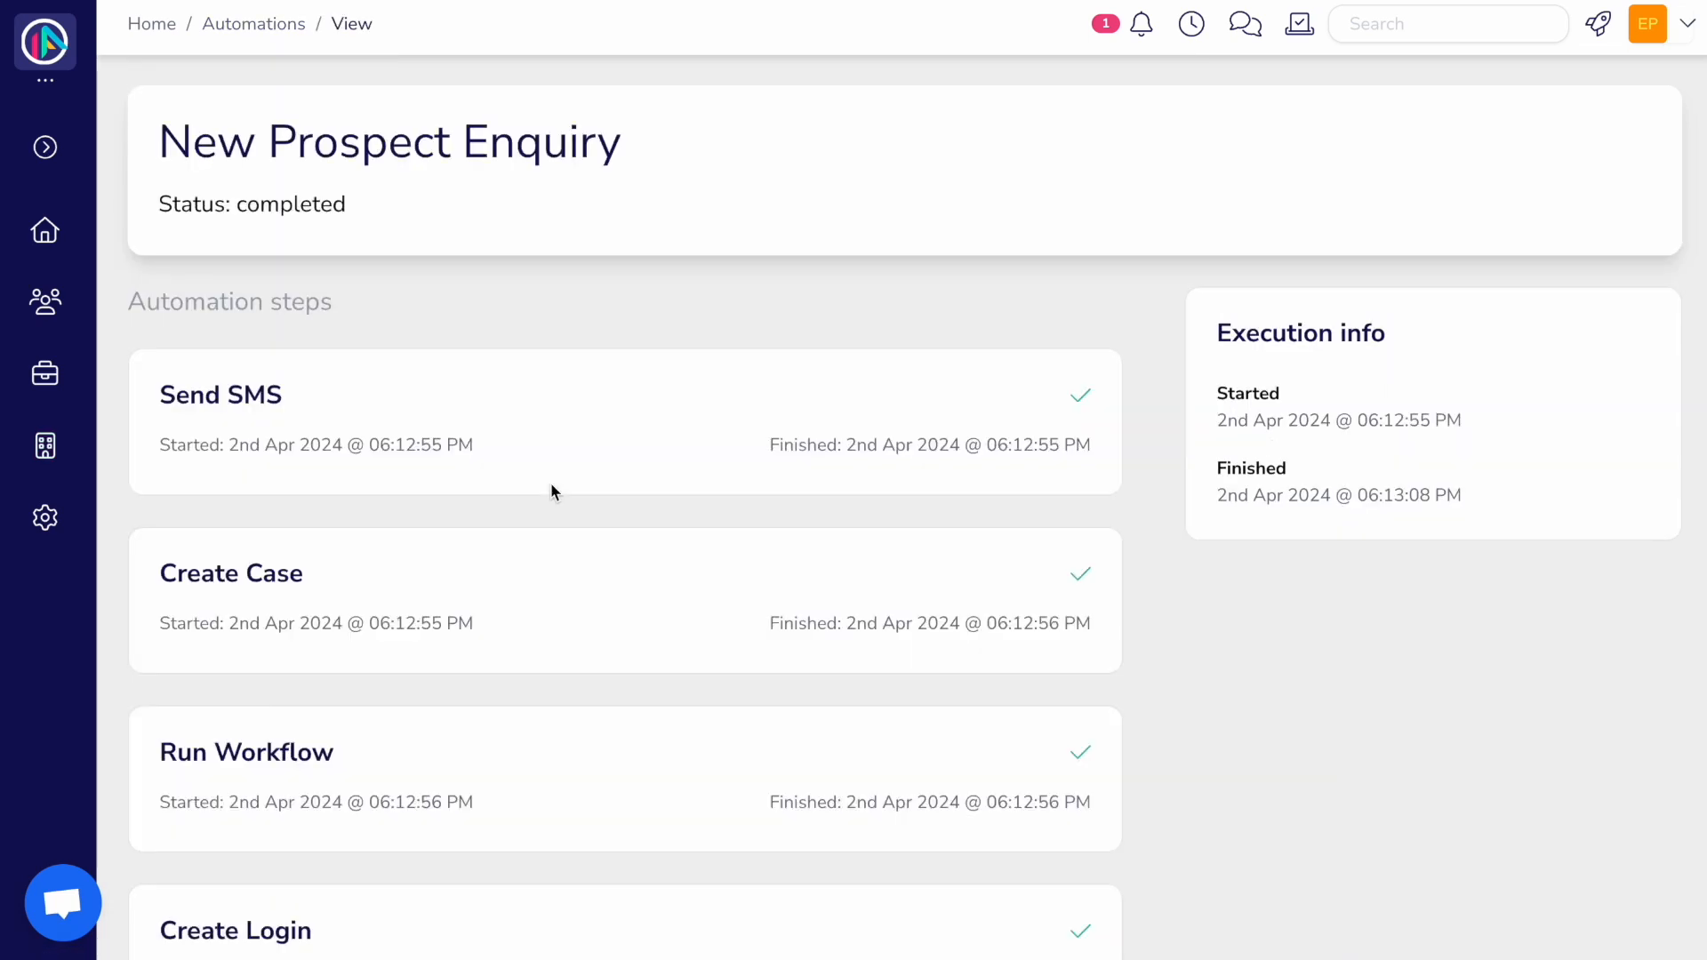
scroll(551, 485, "down", 3)
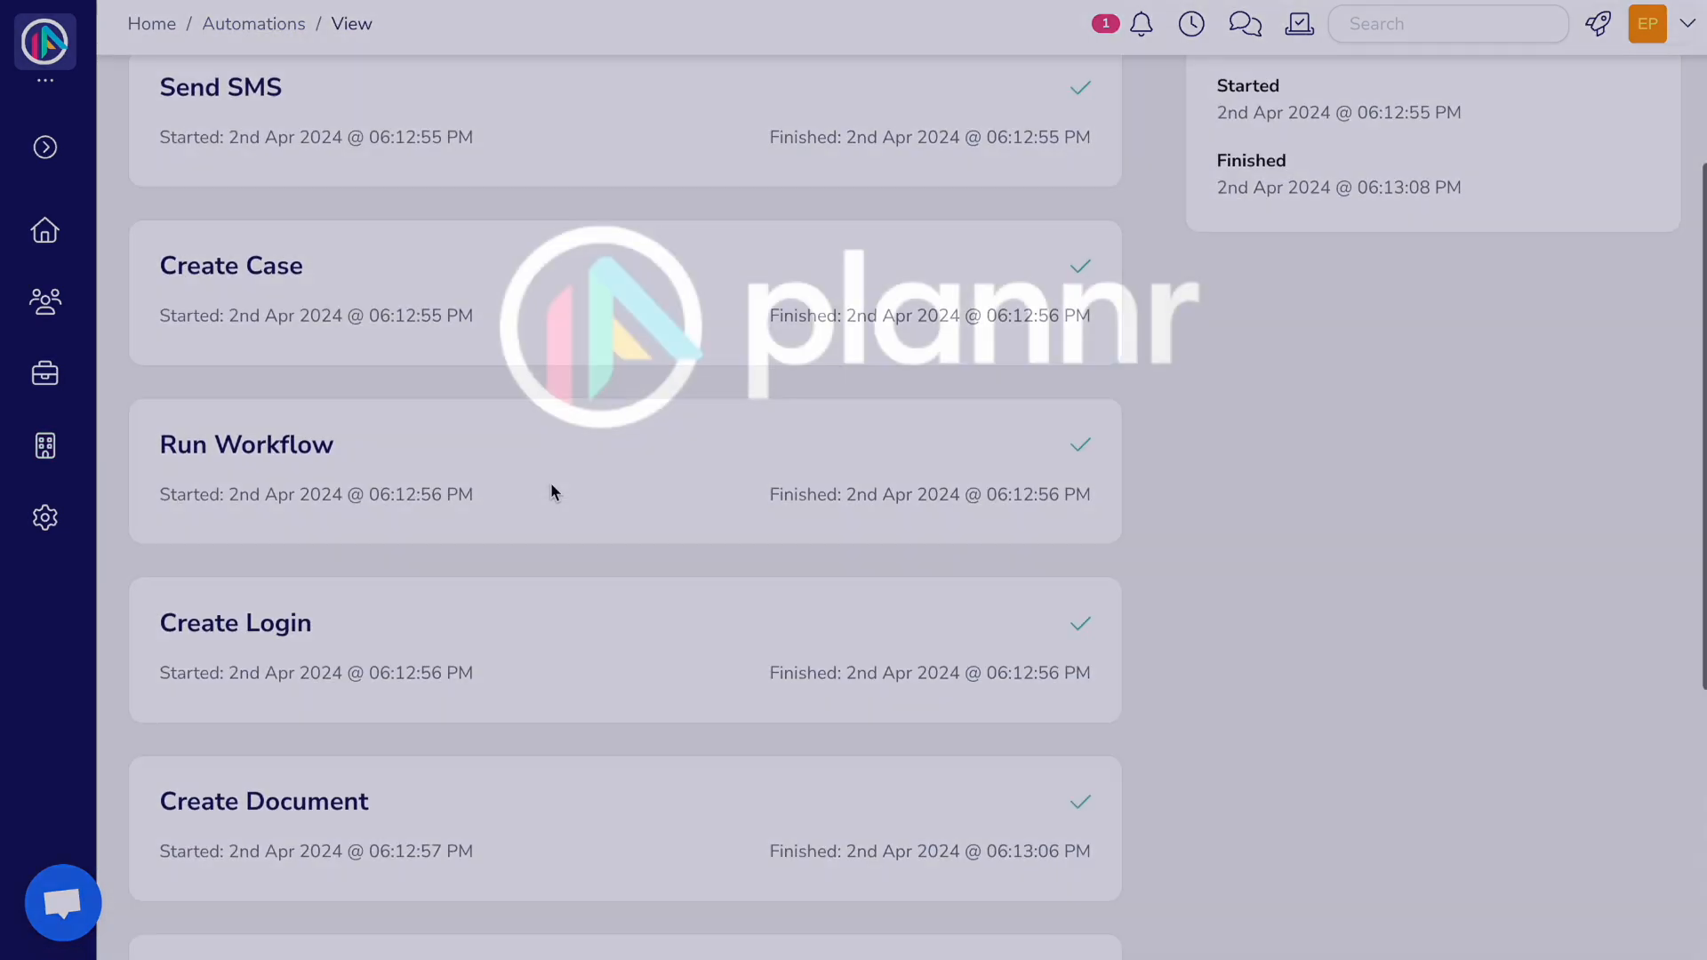